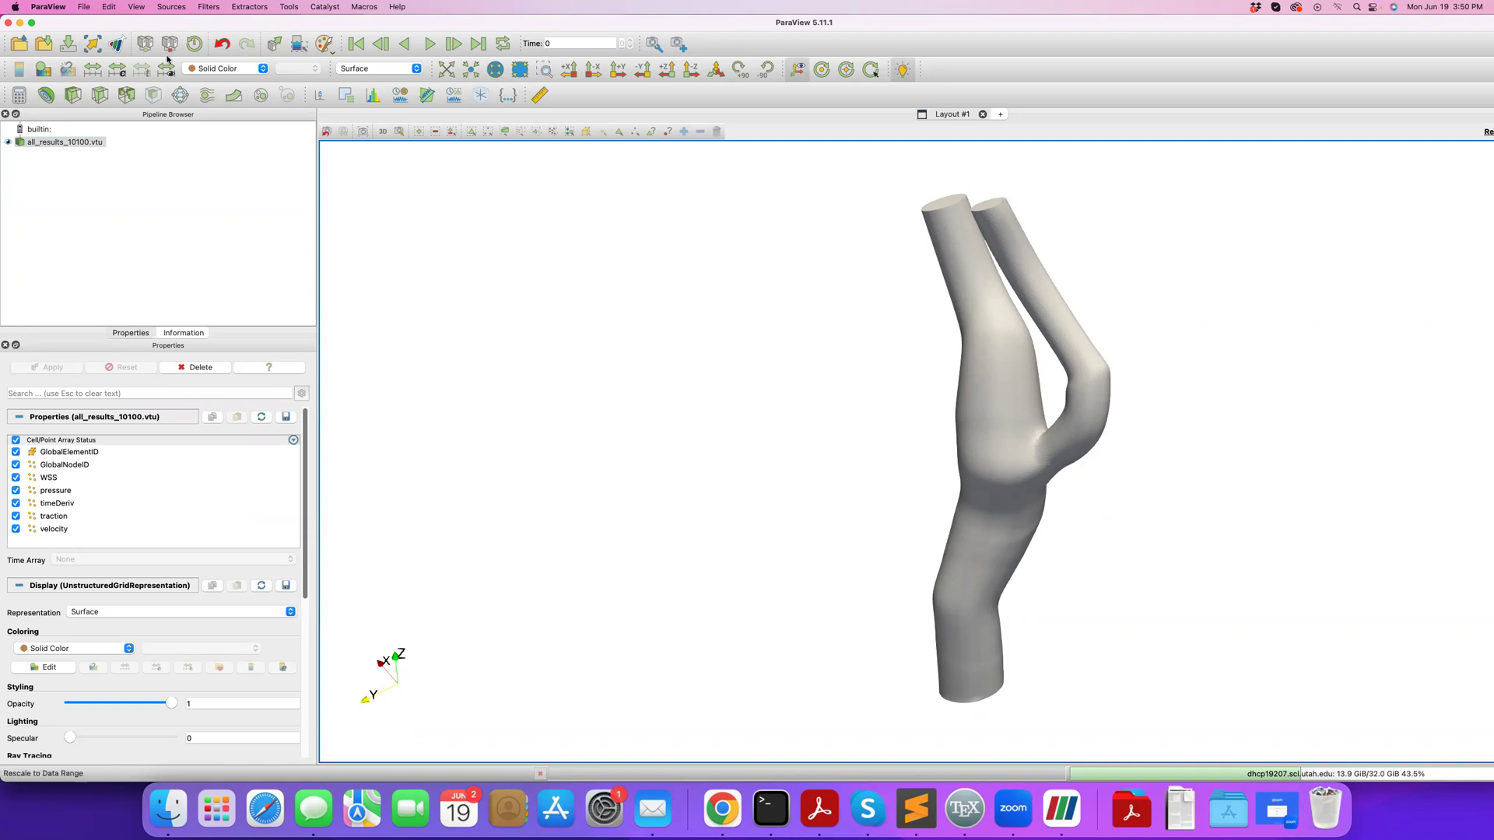
Rotate the grey vessel model about its vertical axis to view another side.
click(59, 205)
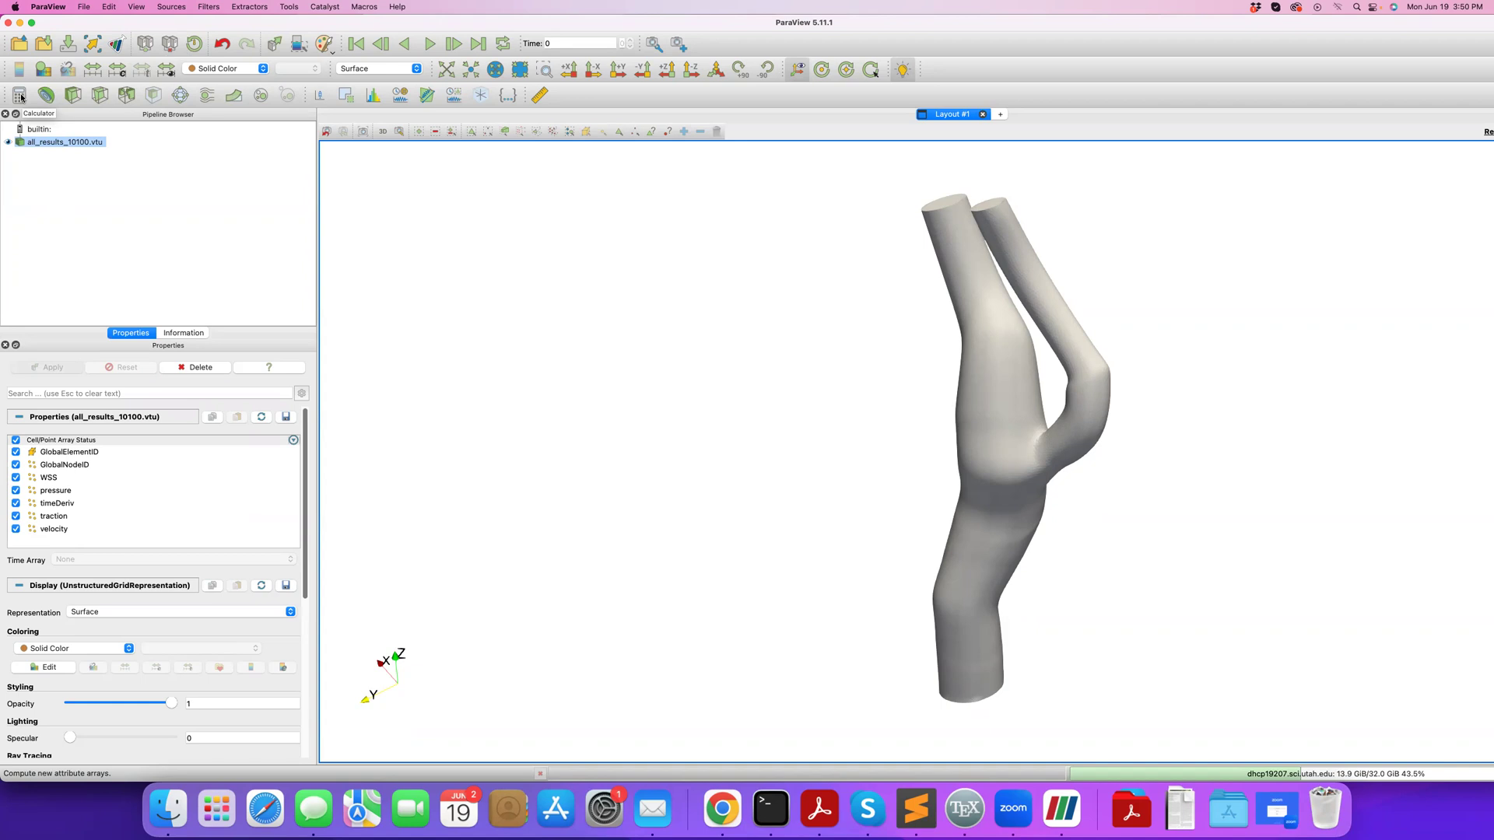
drag(894, 301, 1003, 309)
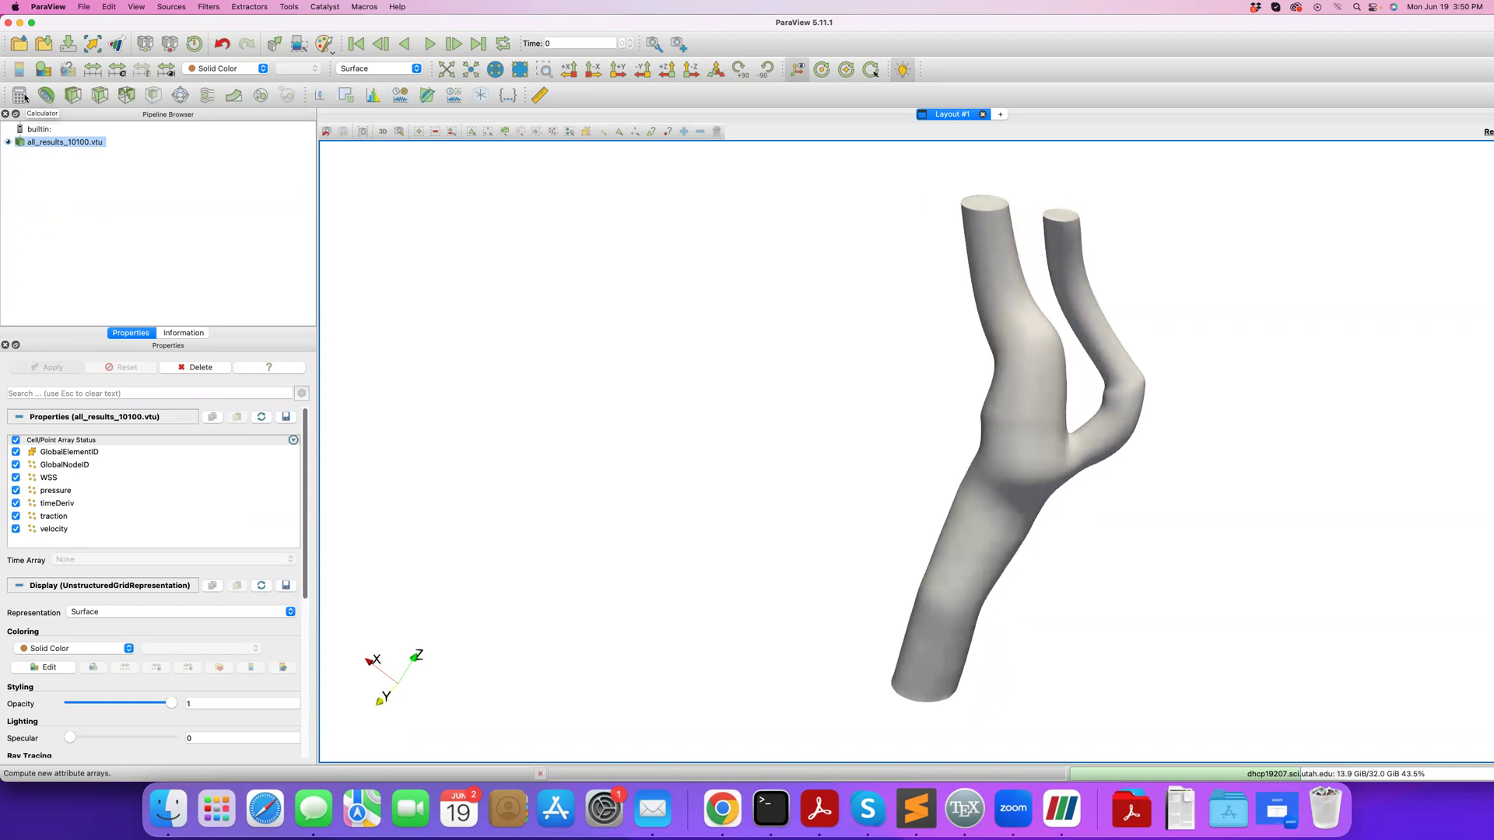
Add a Calculator filter to all_results_10100.vtu, widen the panel, and keep Point Data.
click(20, 95)
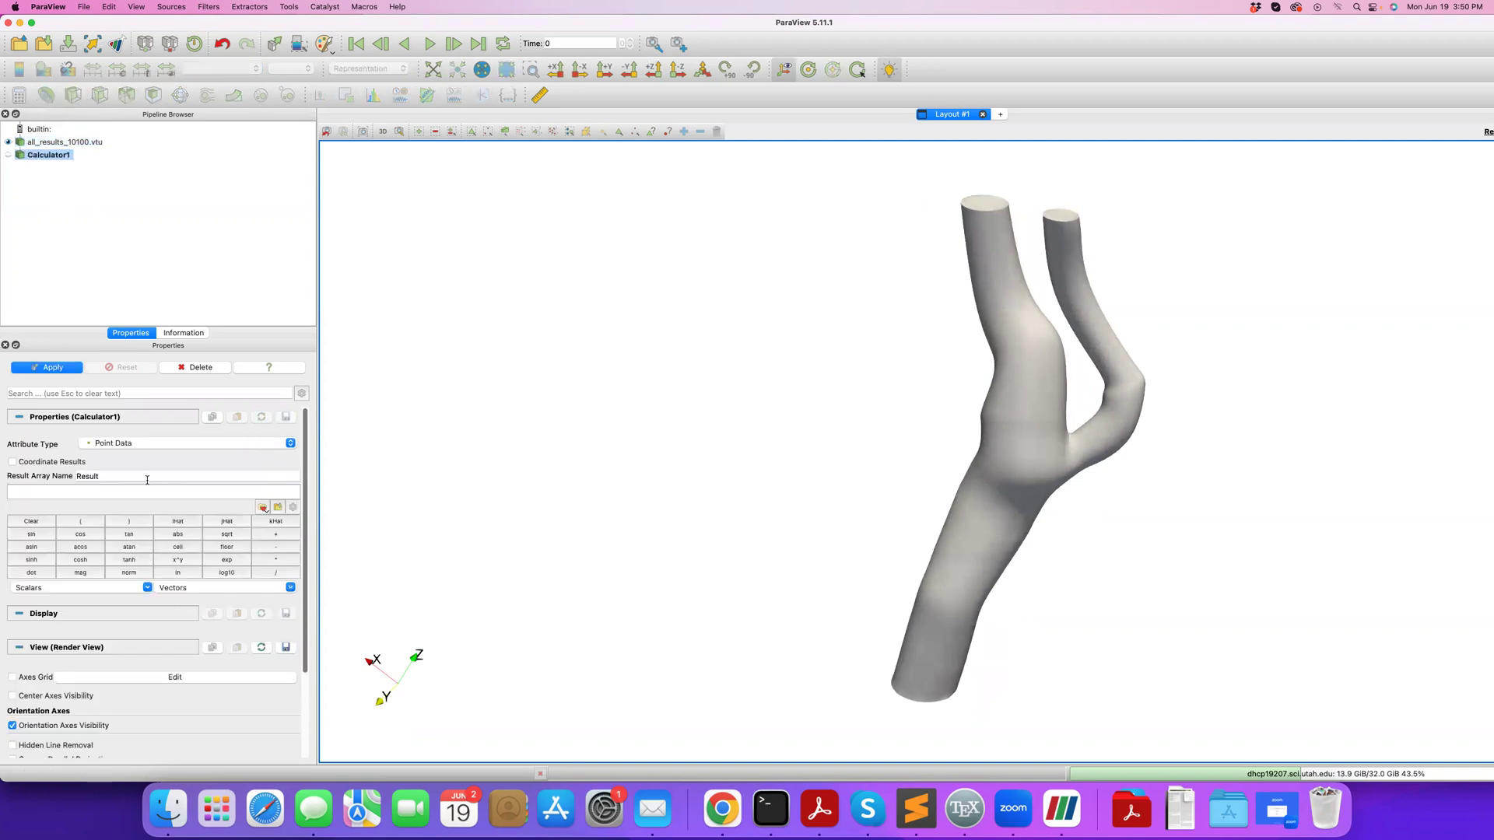
scroll(304, 501, down, 2)
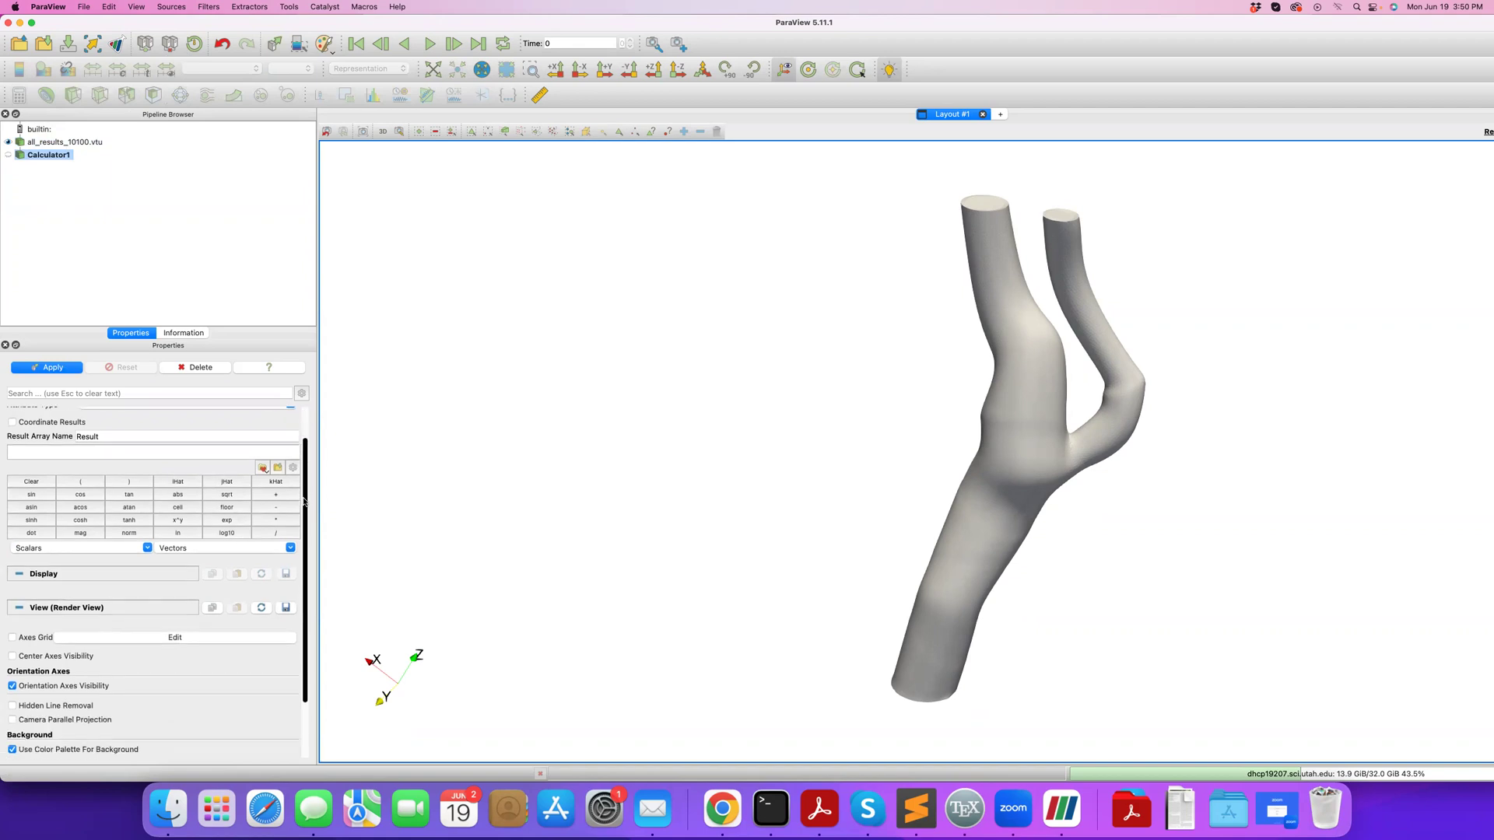
scroll(304, 501, up, 1)
drag(318, 472, 427, 467)
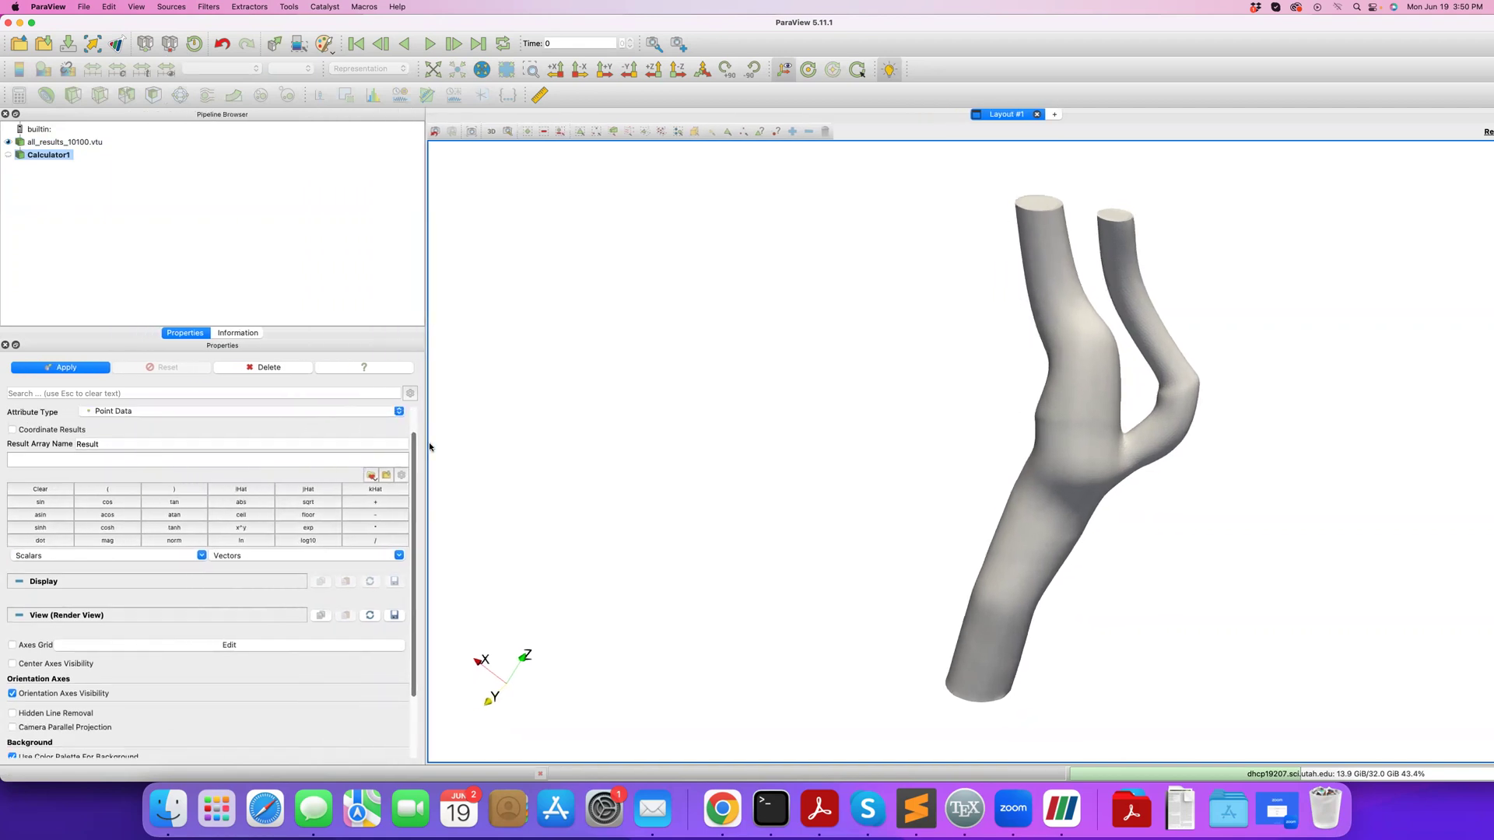
scroll(118, 436, up, 2)
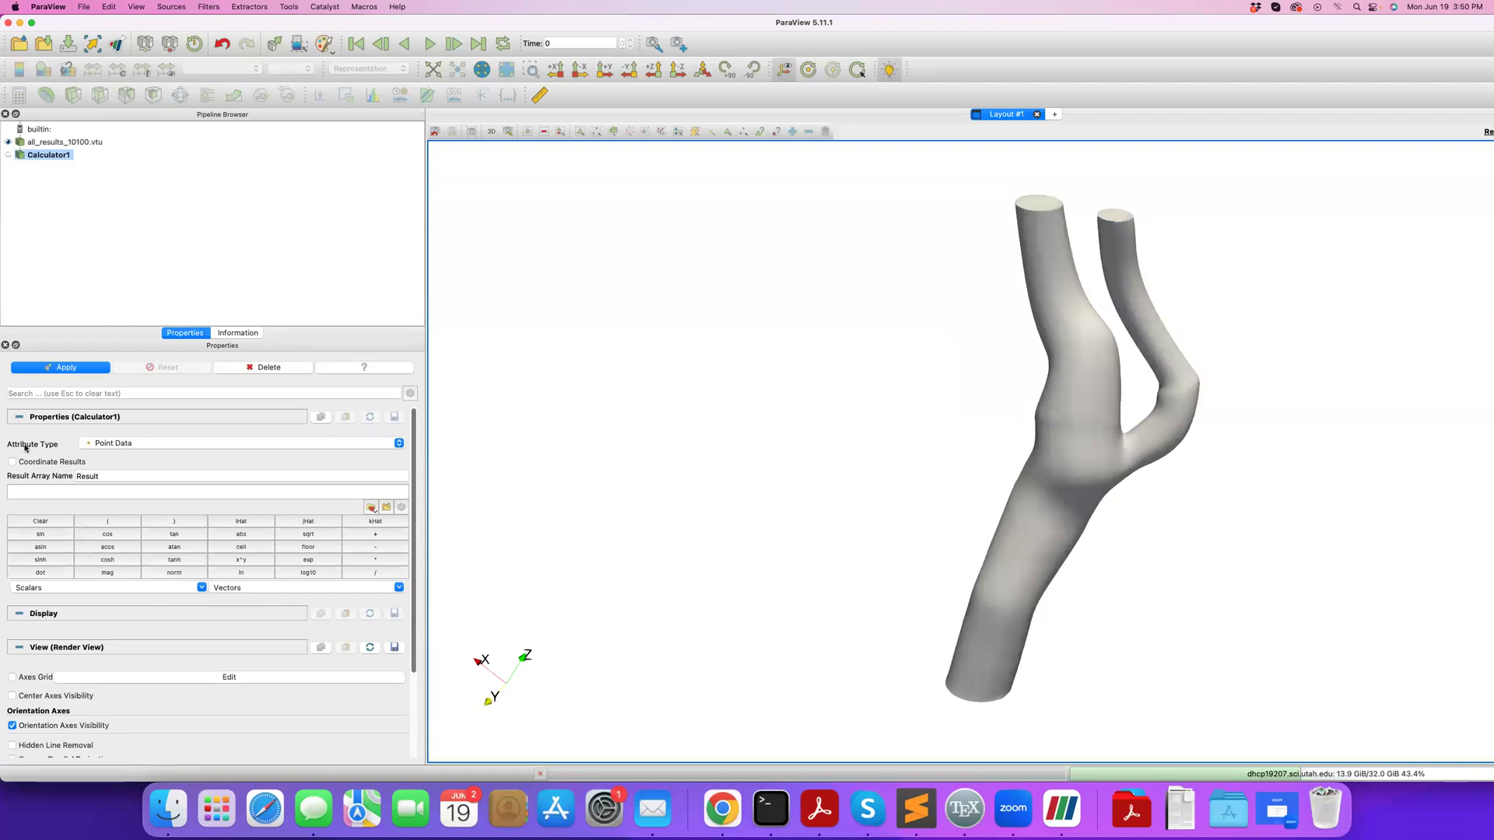
click(128, 445)
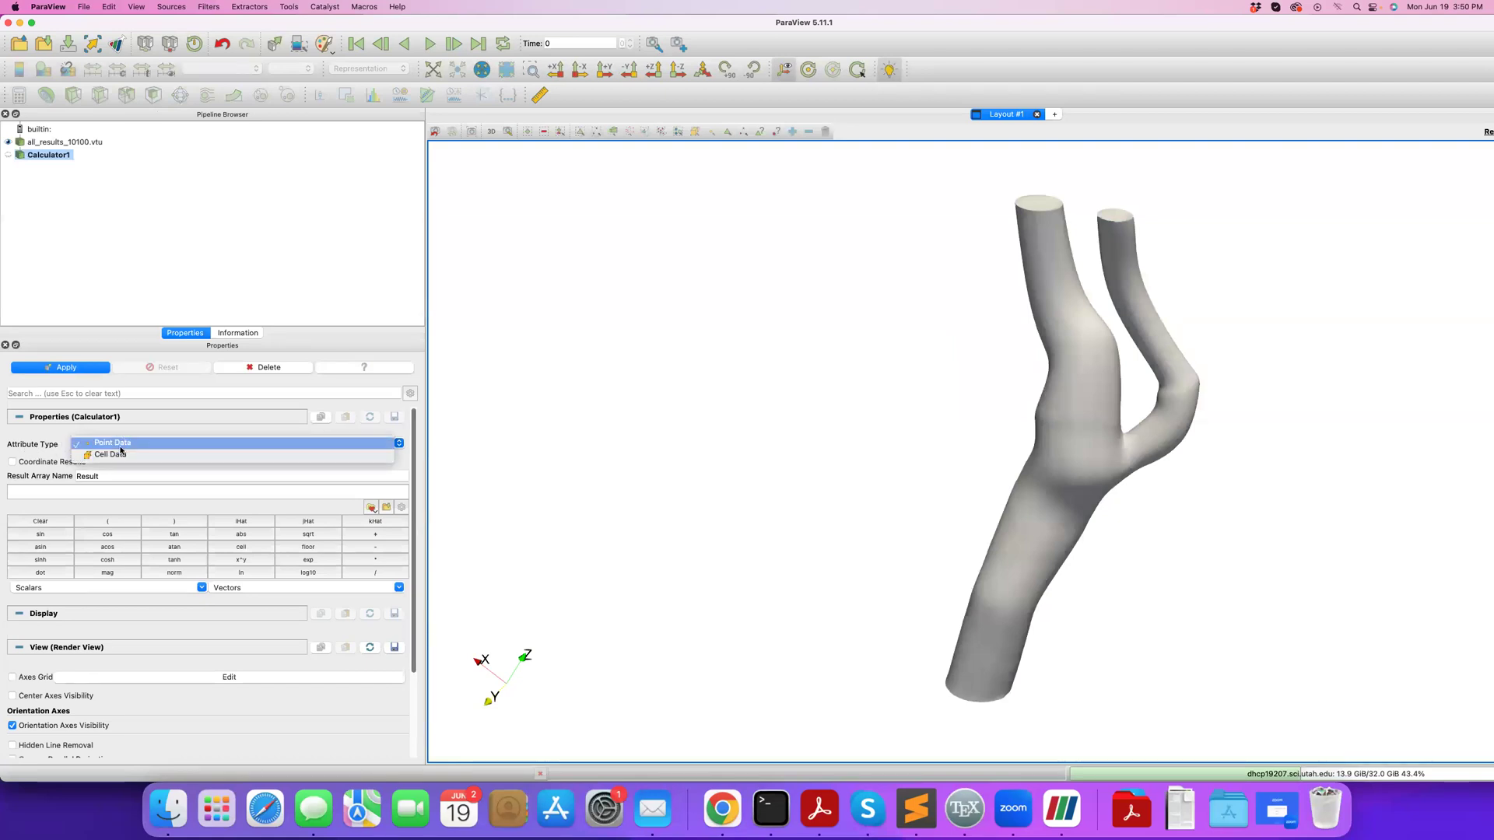
click(117, 443)
Browse the Scalars and Vectors lists and try Cell Data before returning to Point Data.
click(39, 588)
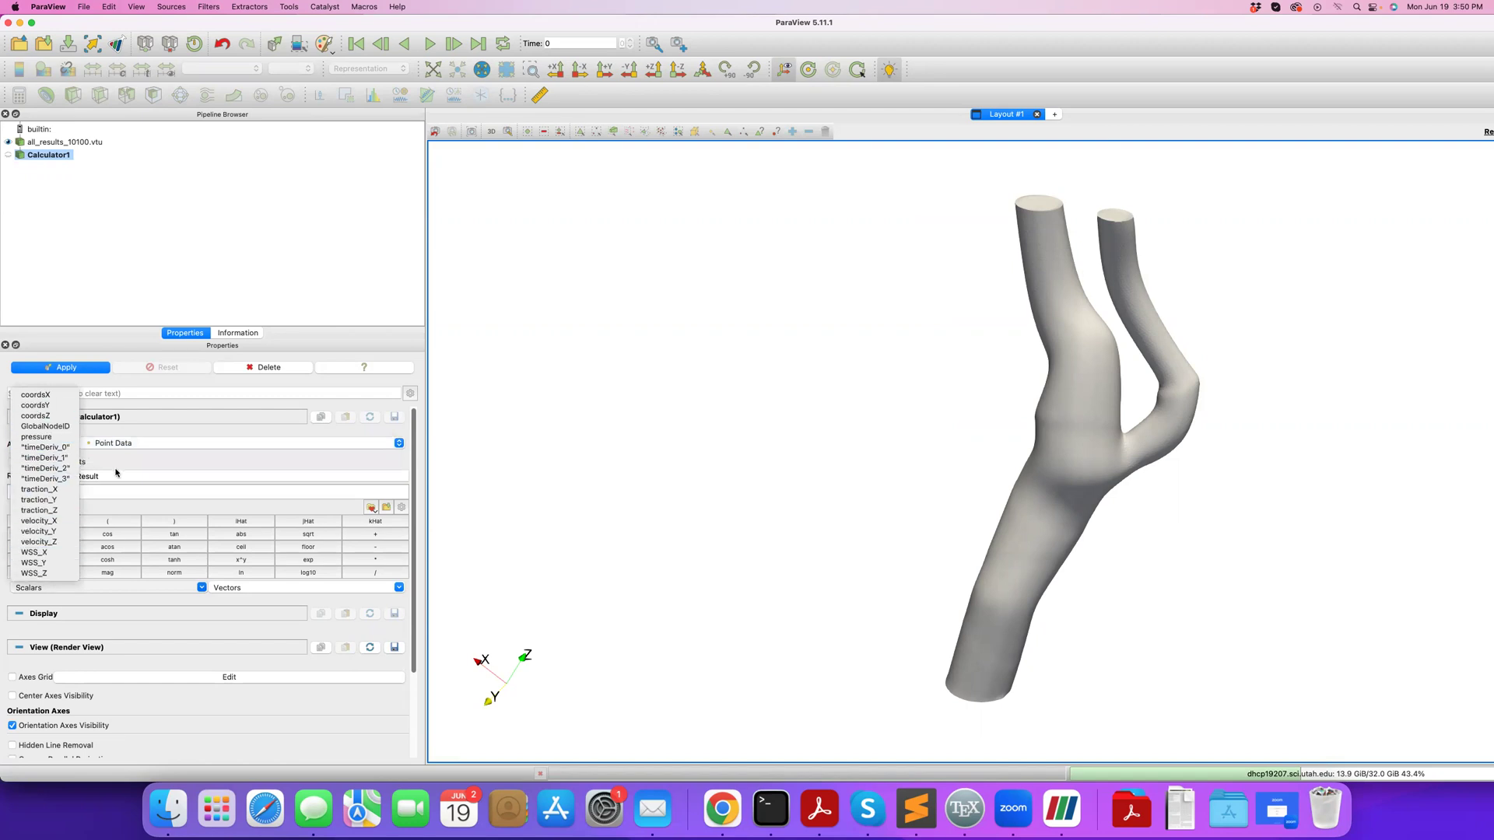
click(247, 589)
click(249, 589)
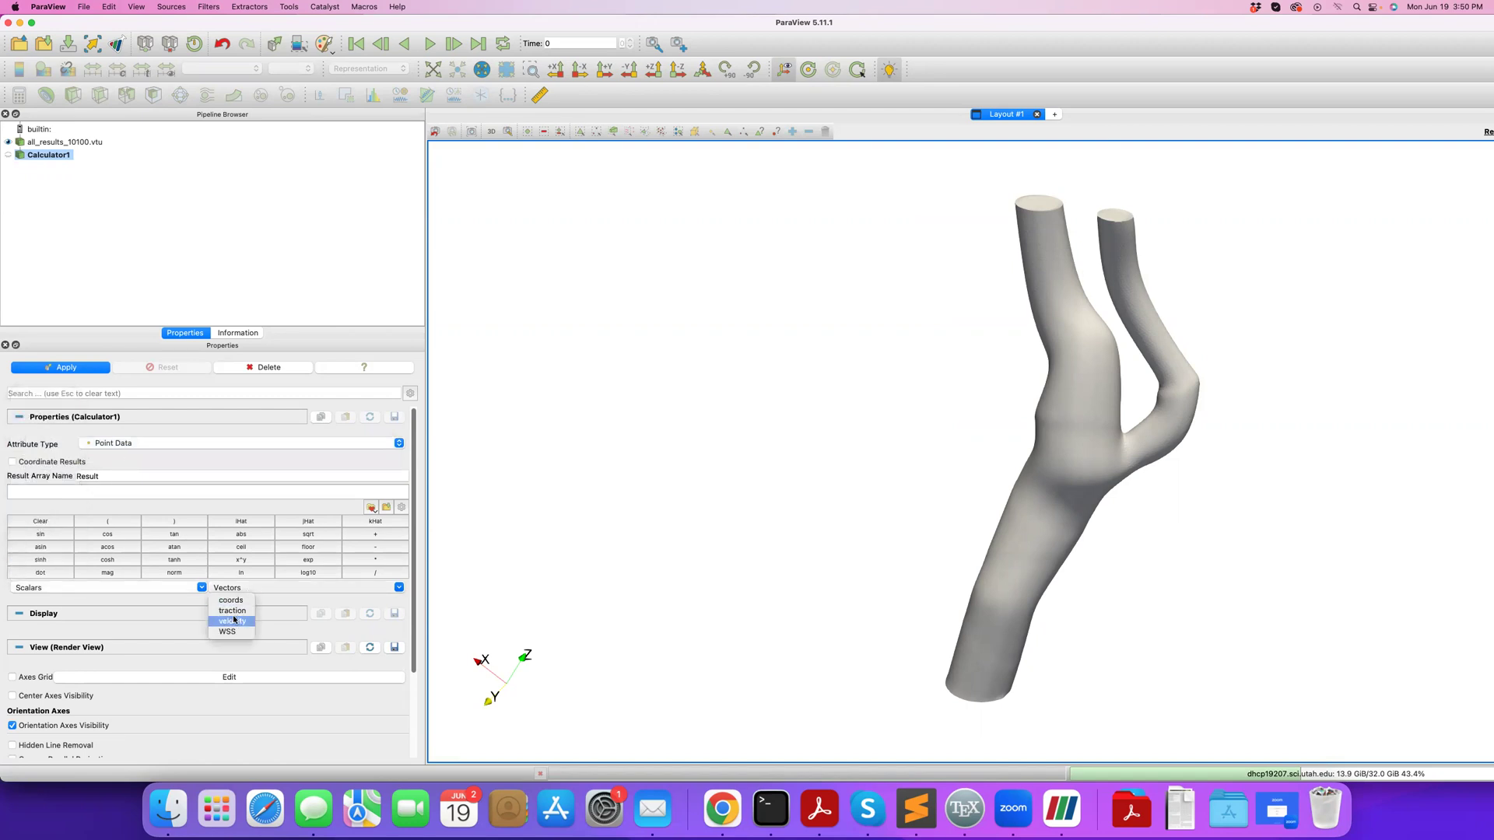
click(118, 467)
click(117, 443)
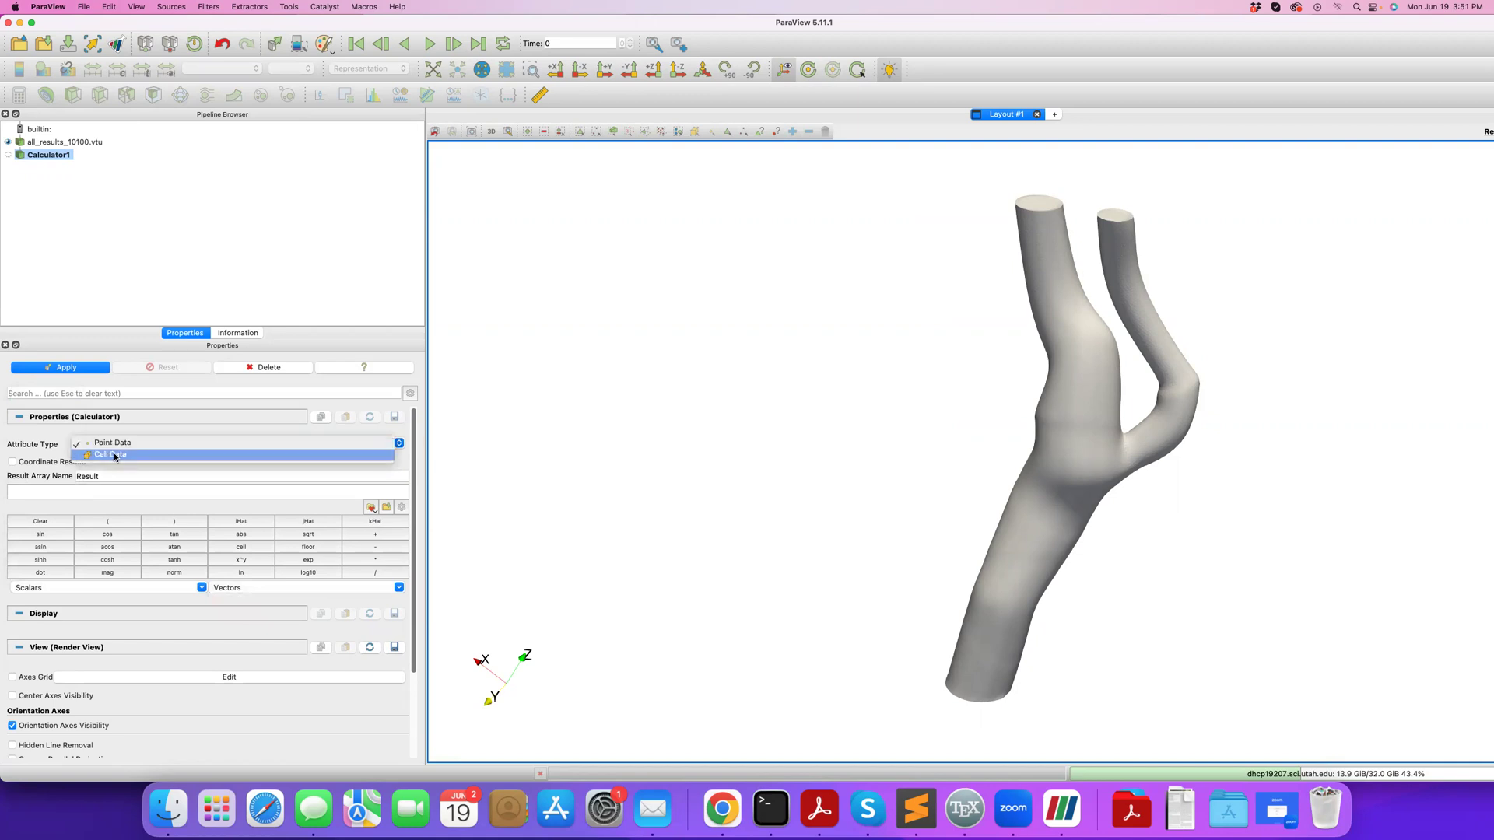
click(114, 457)
click(106, 445)
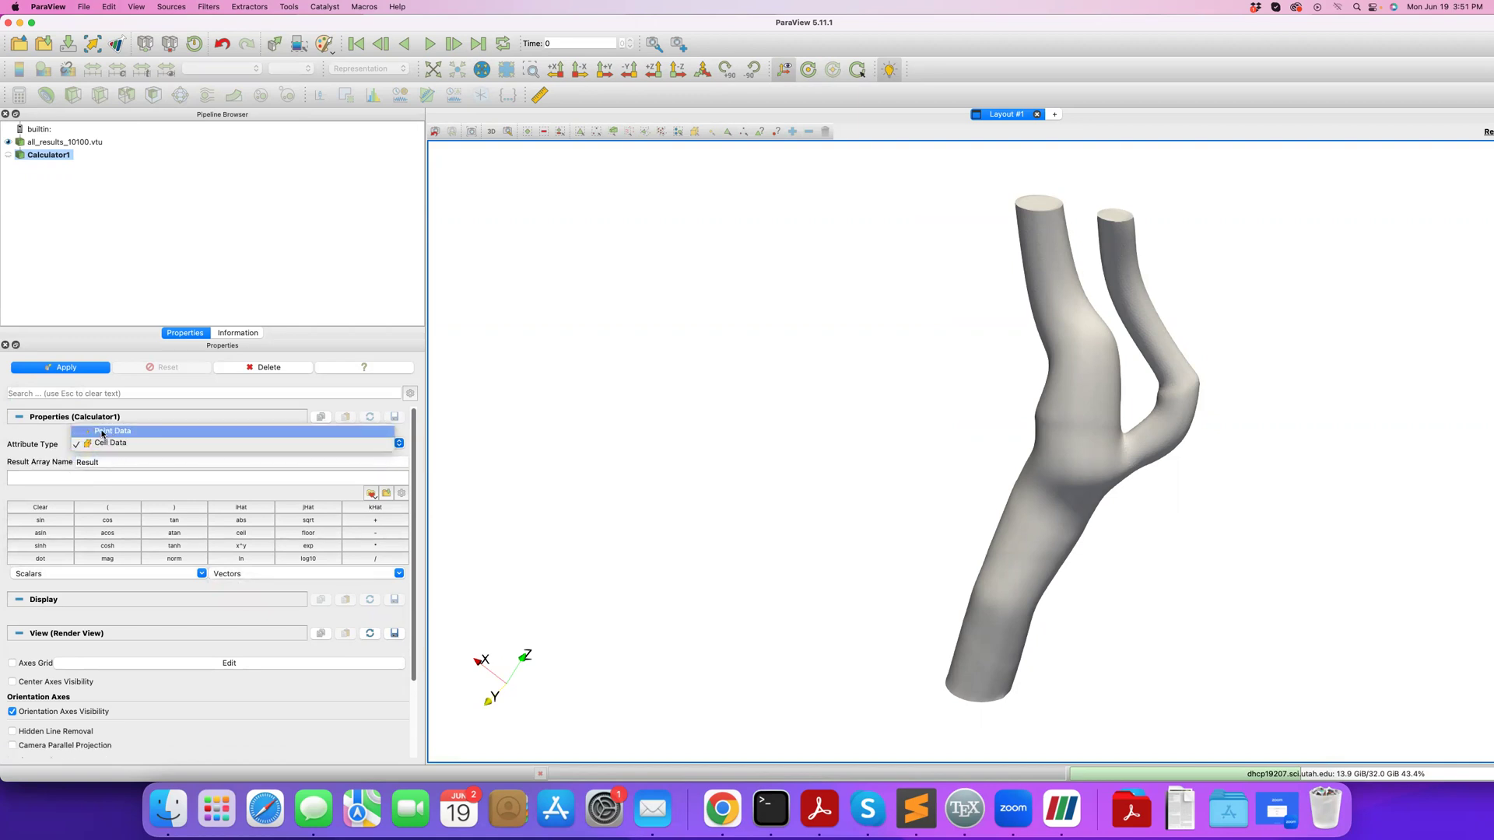
click(102, 433)
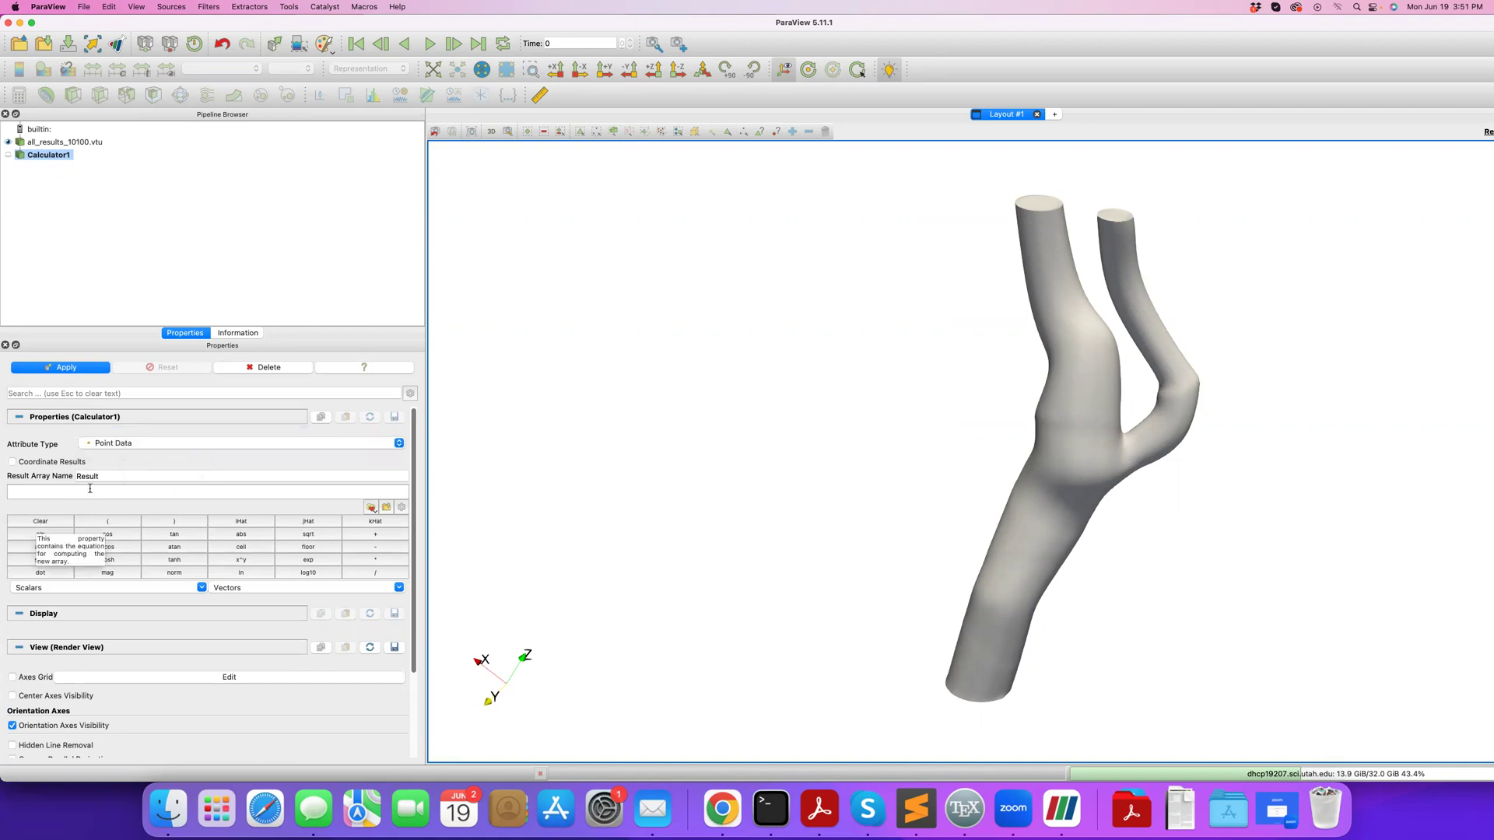
Focus the expression field and review the available scalar and vector arrays again.
click(44, 489)
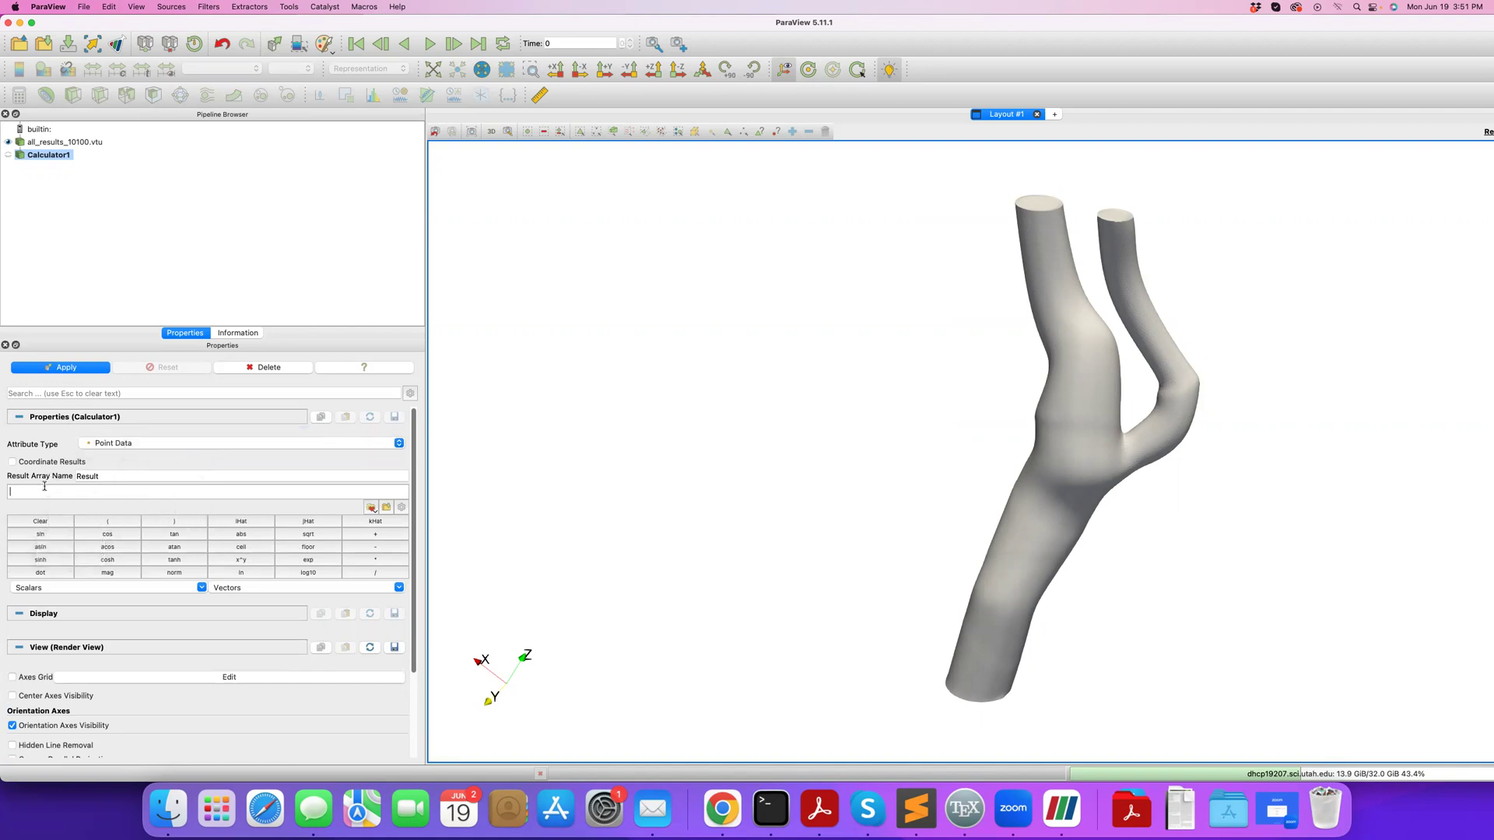
click(62, 590)
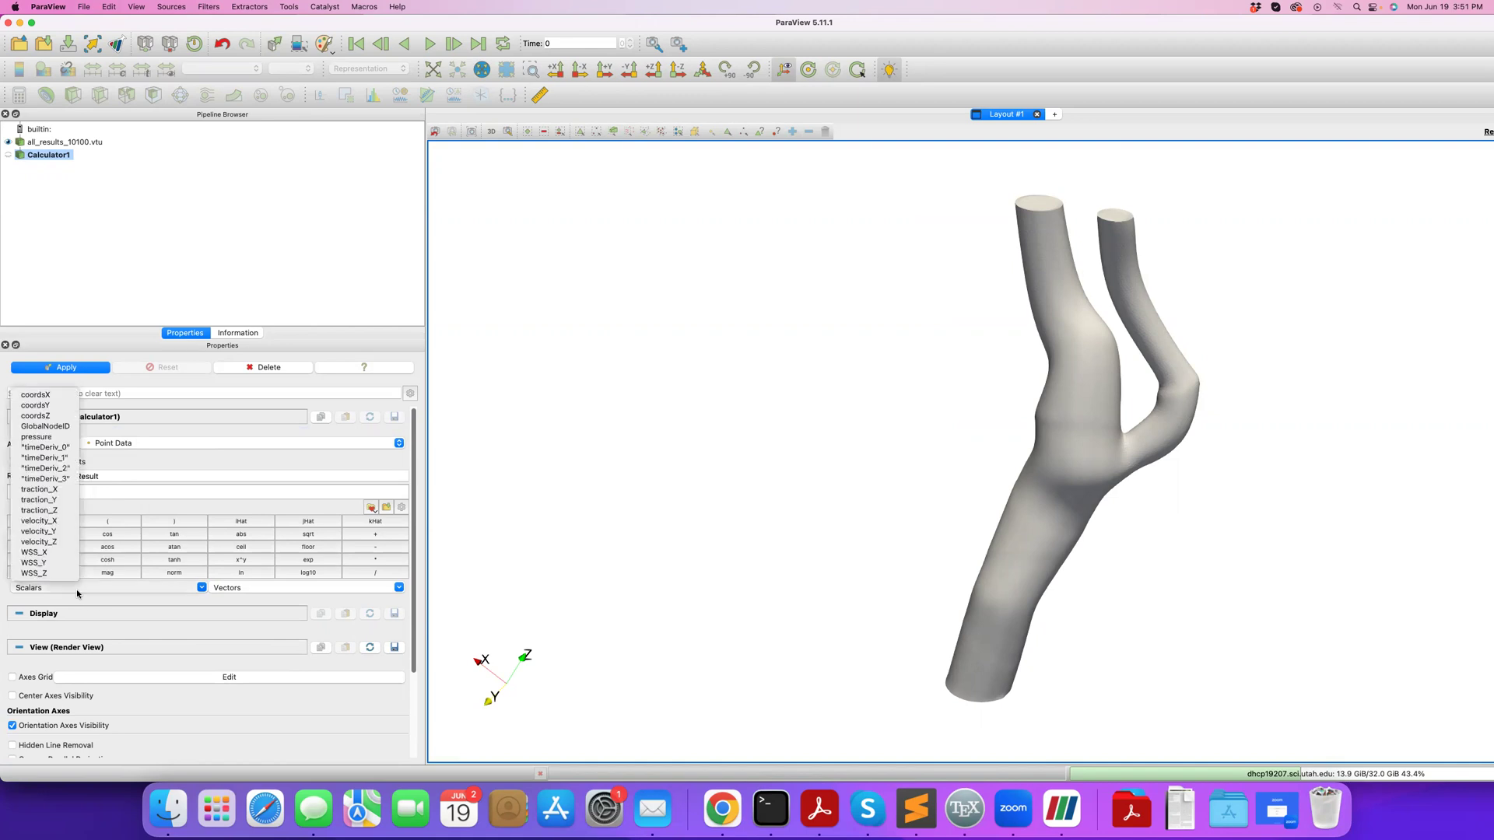
click(251, 590)
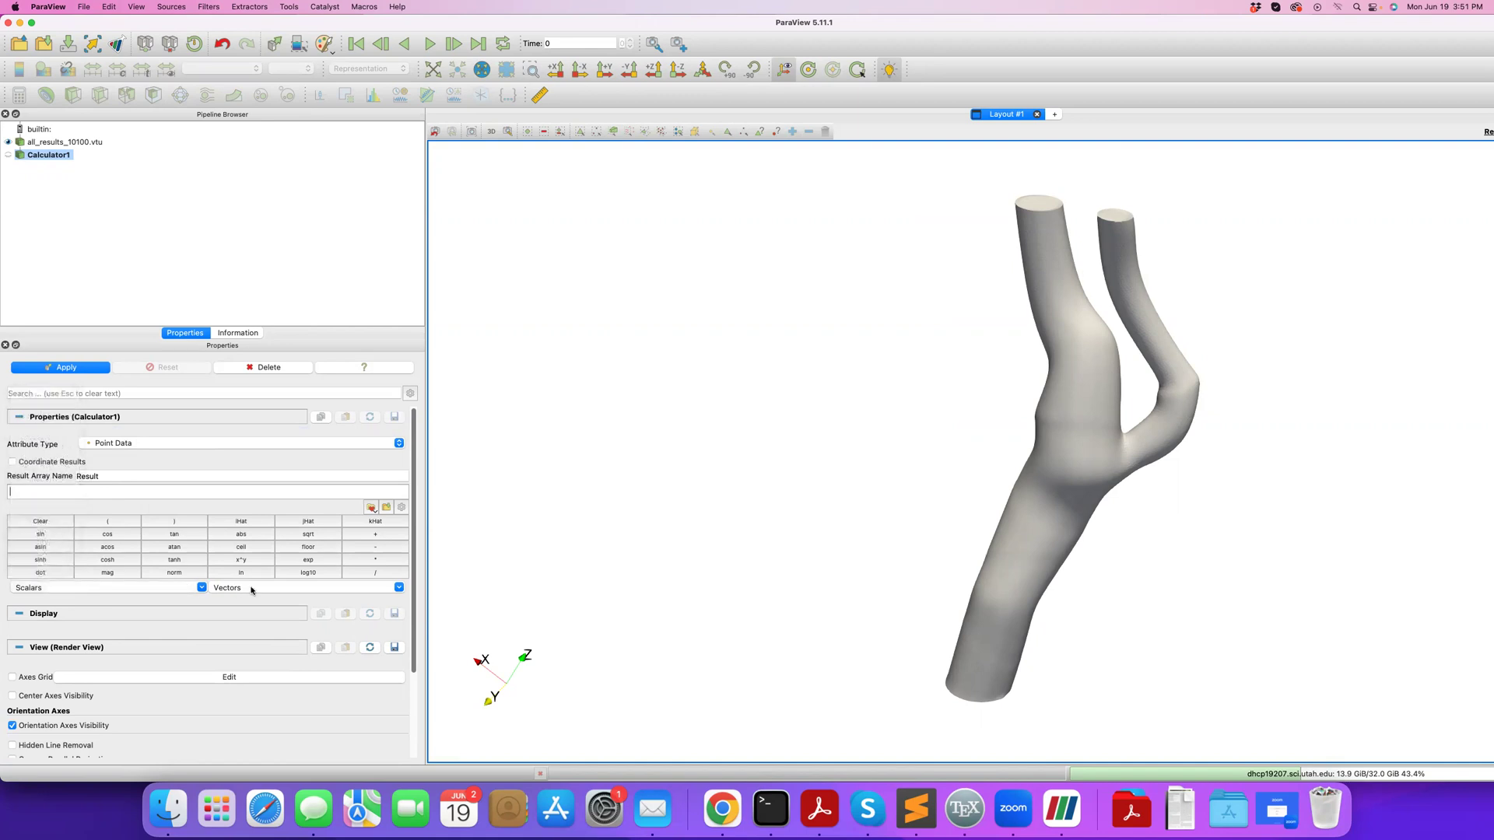
click(252, 590)
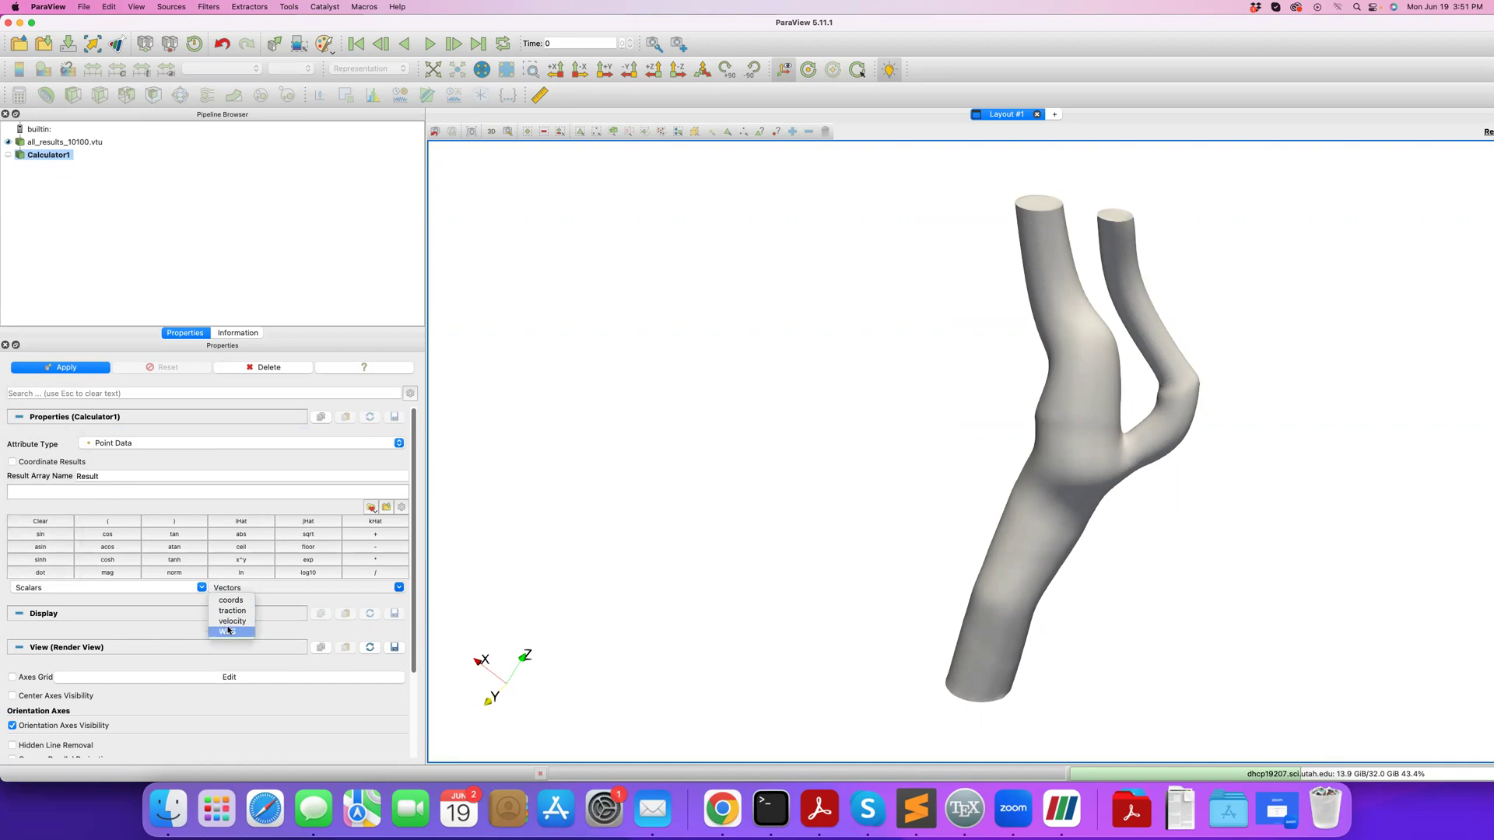
click(133, 590)
click(133, 590)
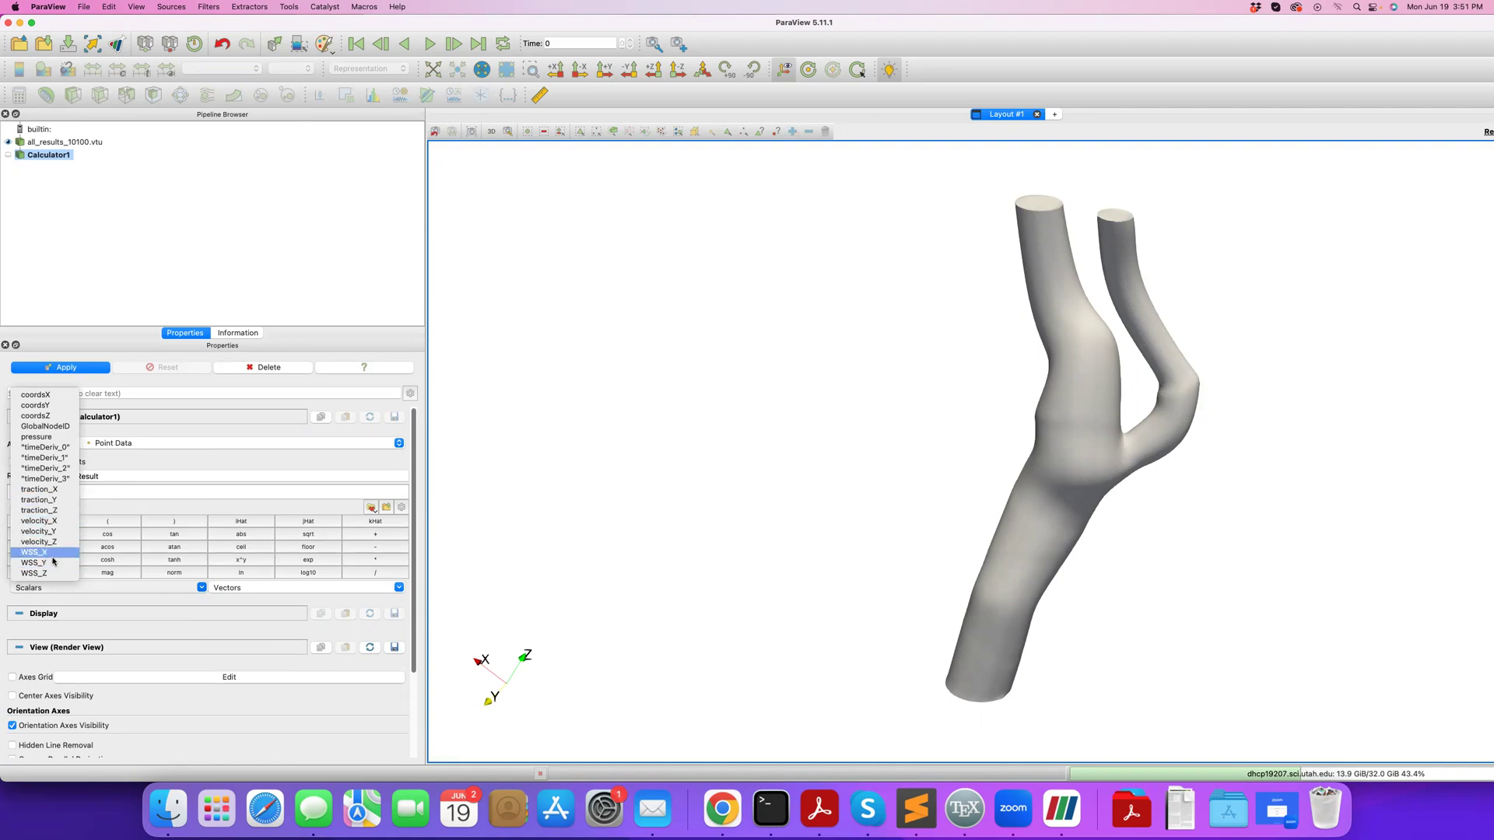
click(115, 495)
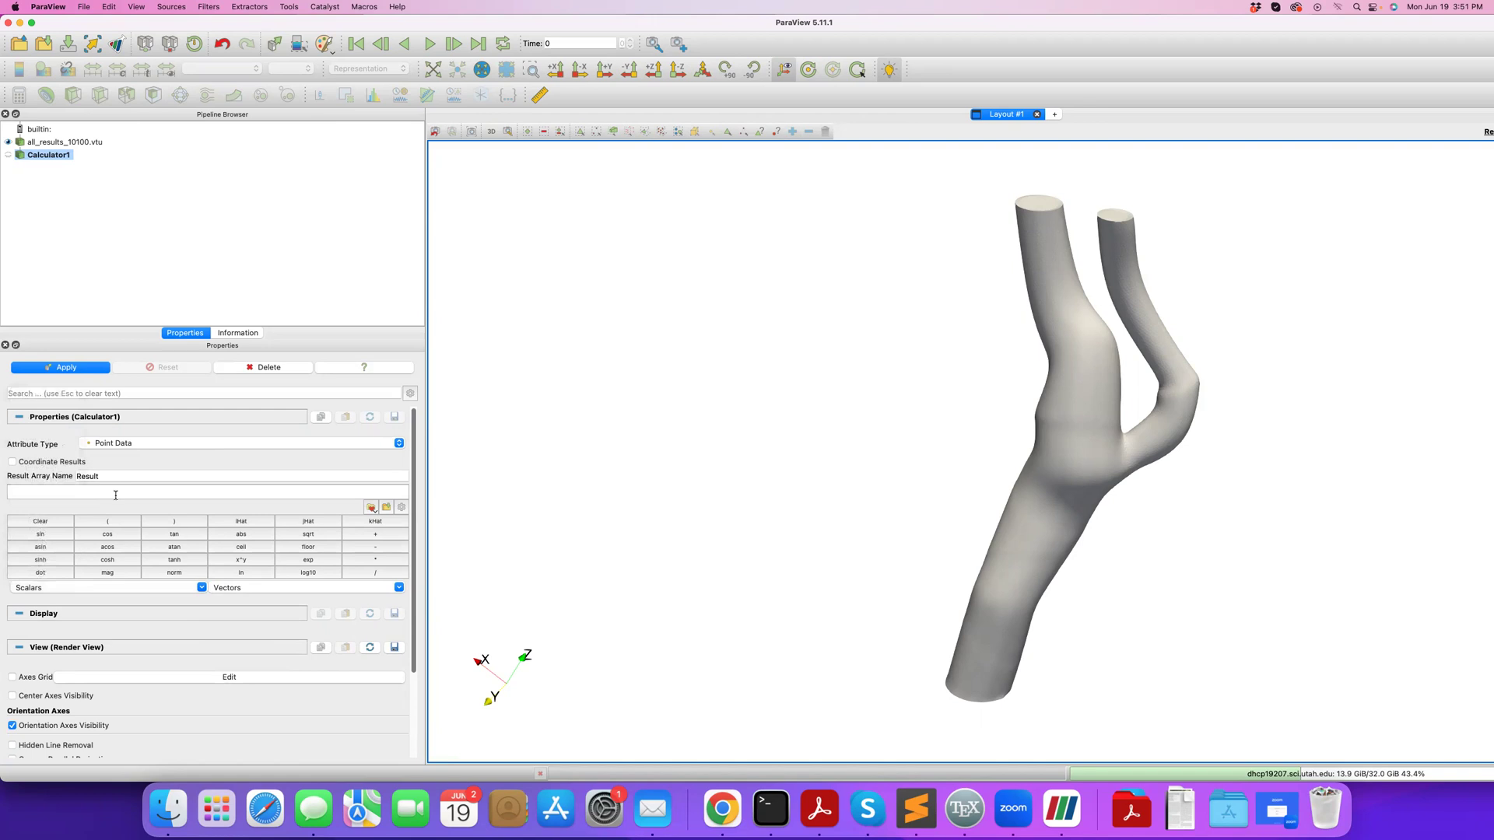
Enter the expression cos(WSS_X) and rename the output array to results_wss.
click(104, 536)
click(103, 589)
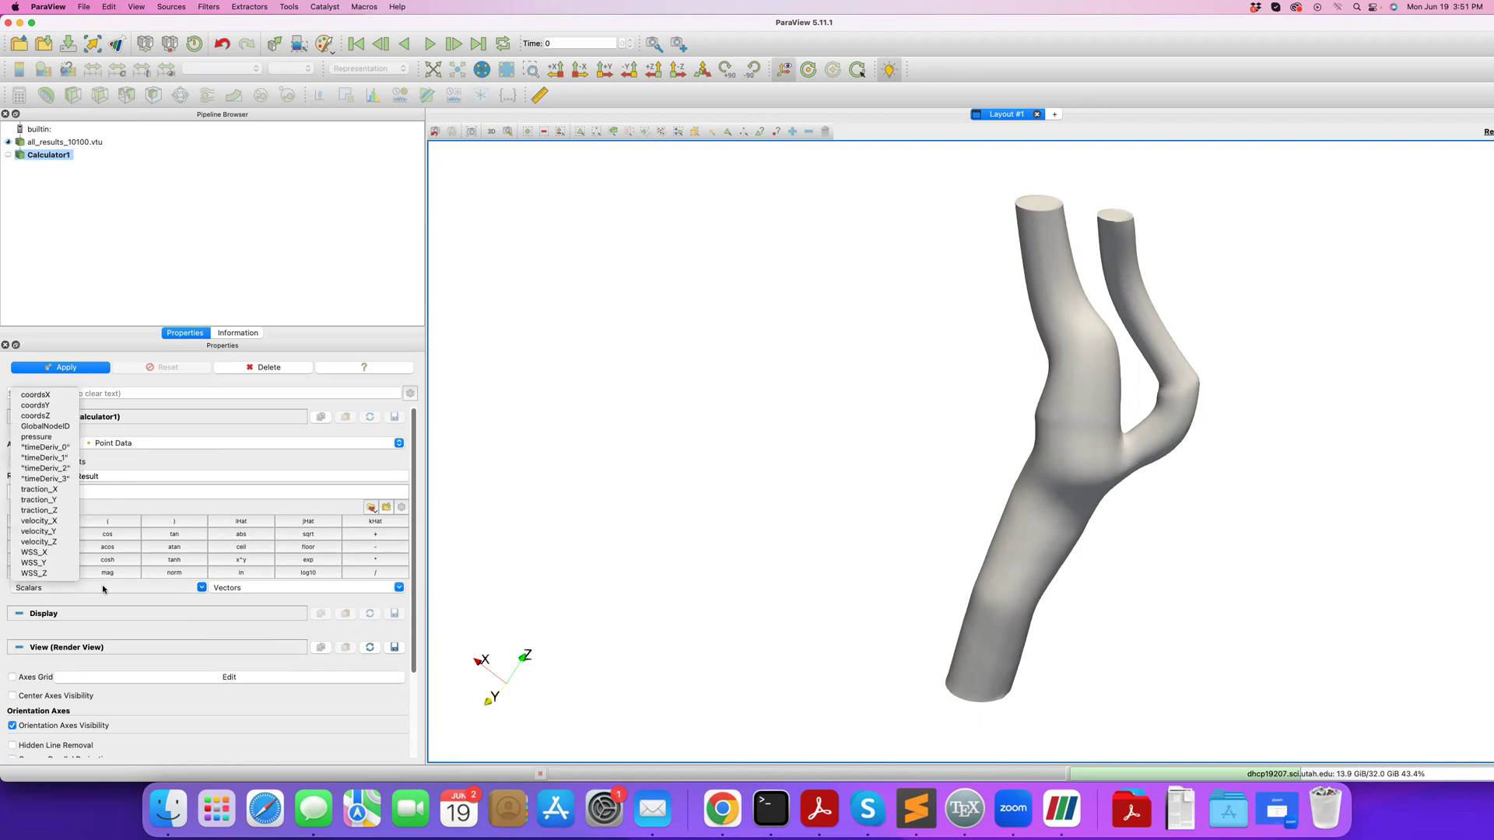
click(49, 552)
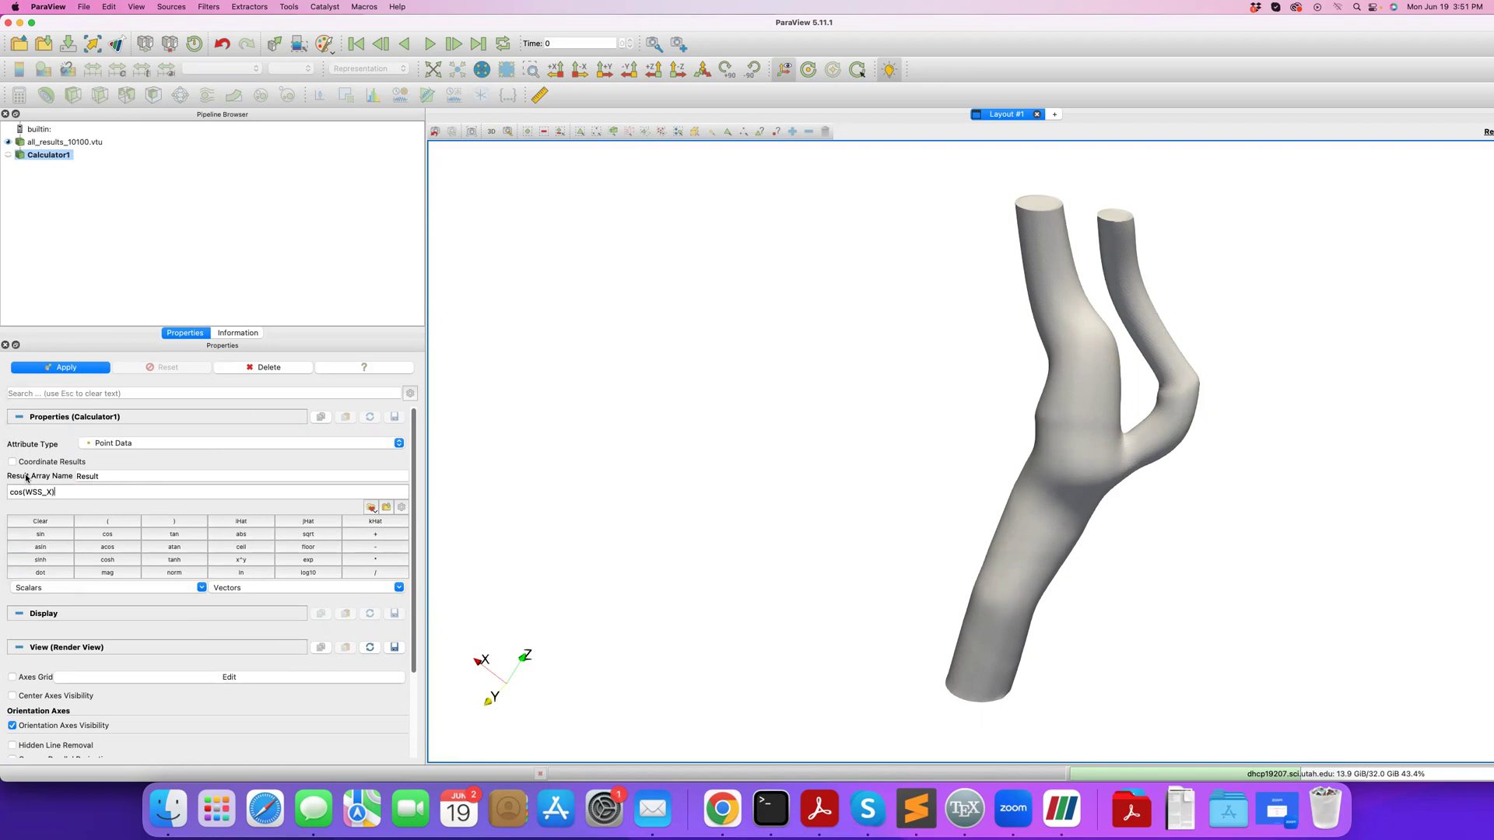
double_click(159, 476)
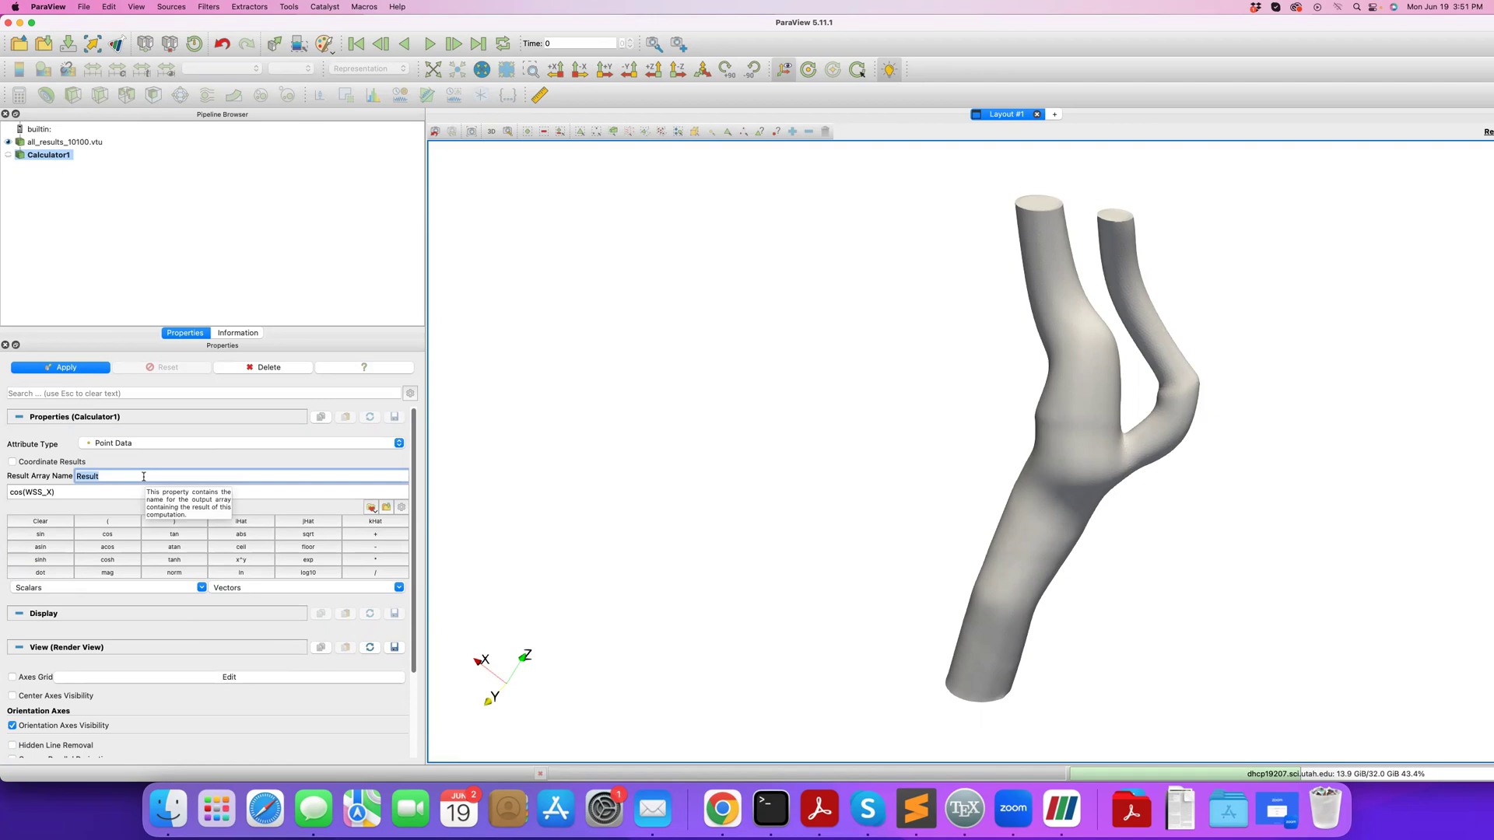
text(results_wss)
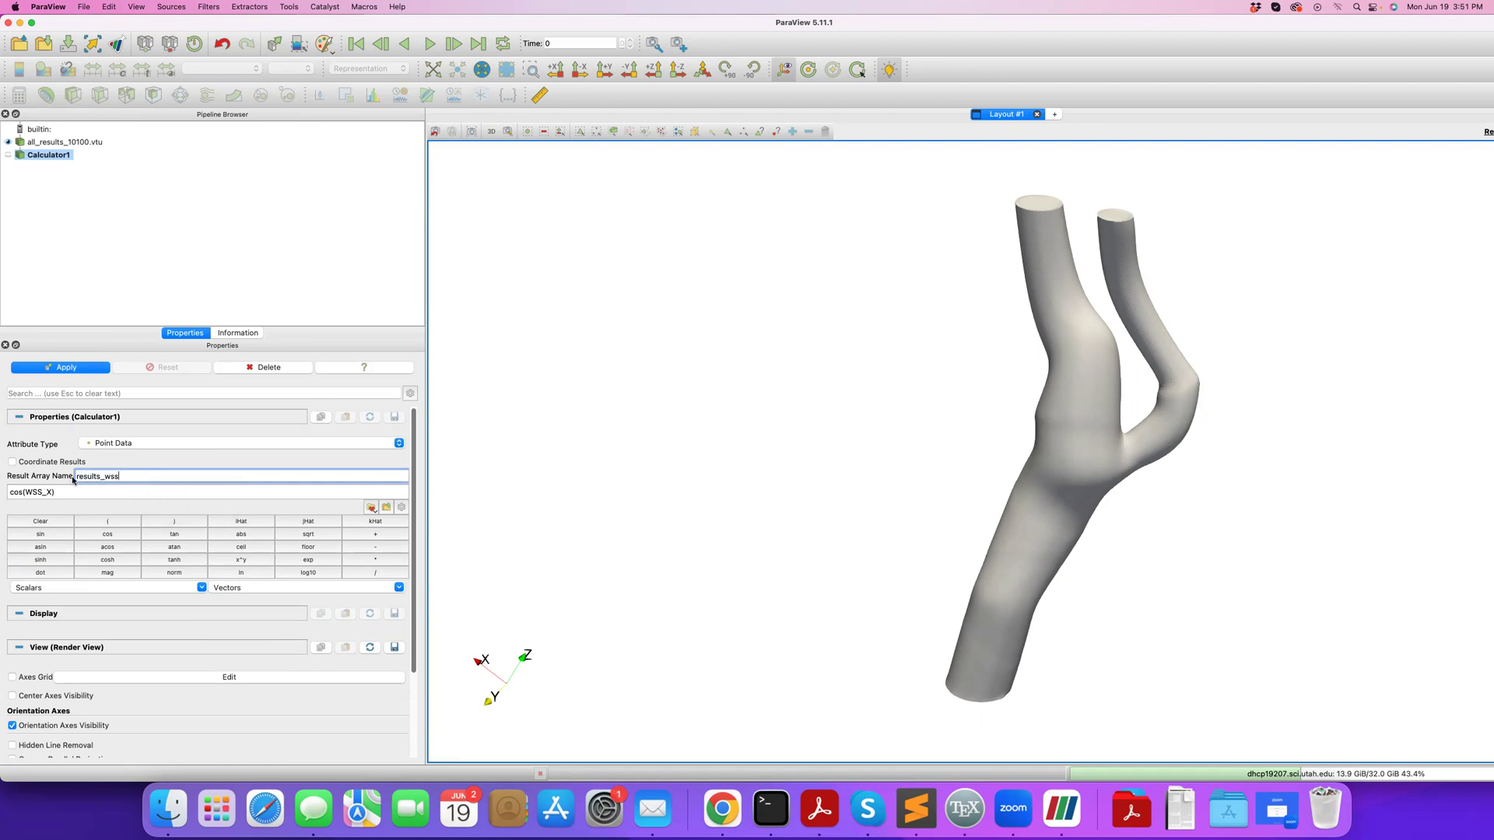
Apply the calculator and colour the vessel by results_wss.
click(67, 368)
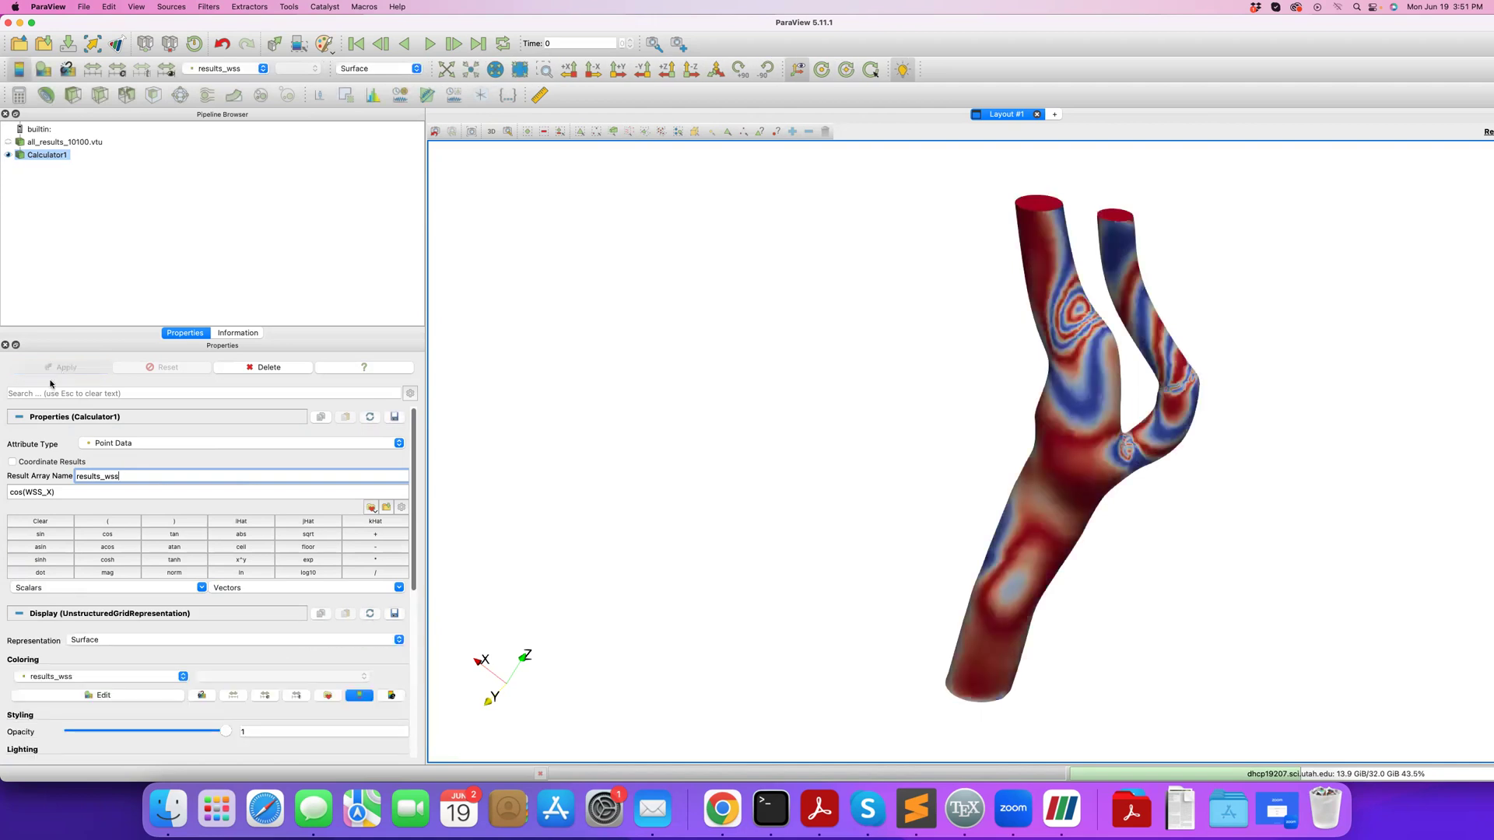
click(225, 69)
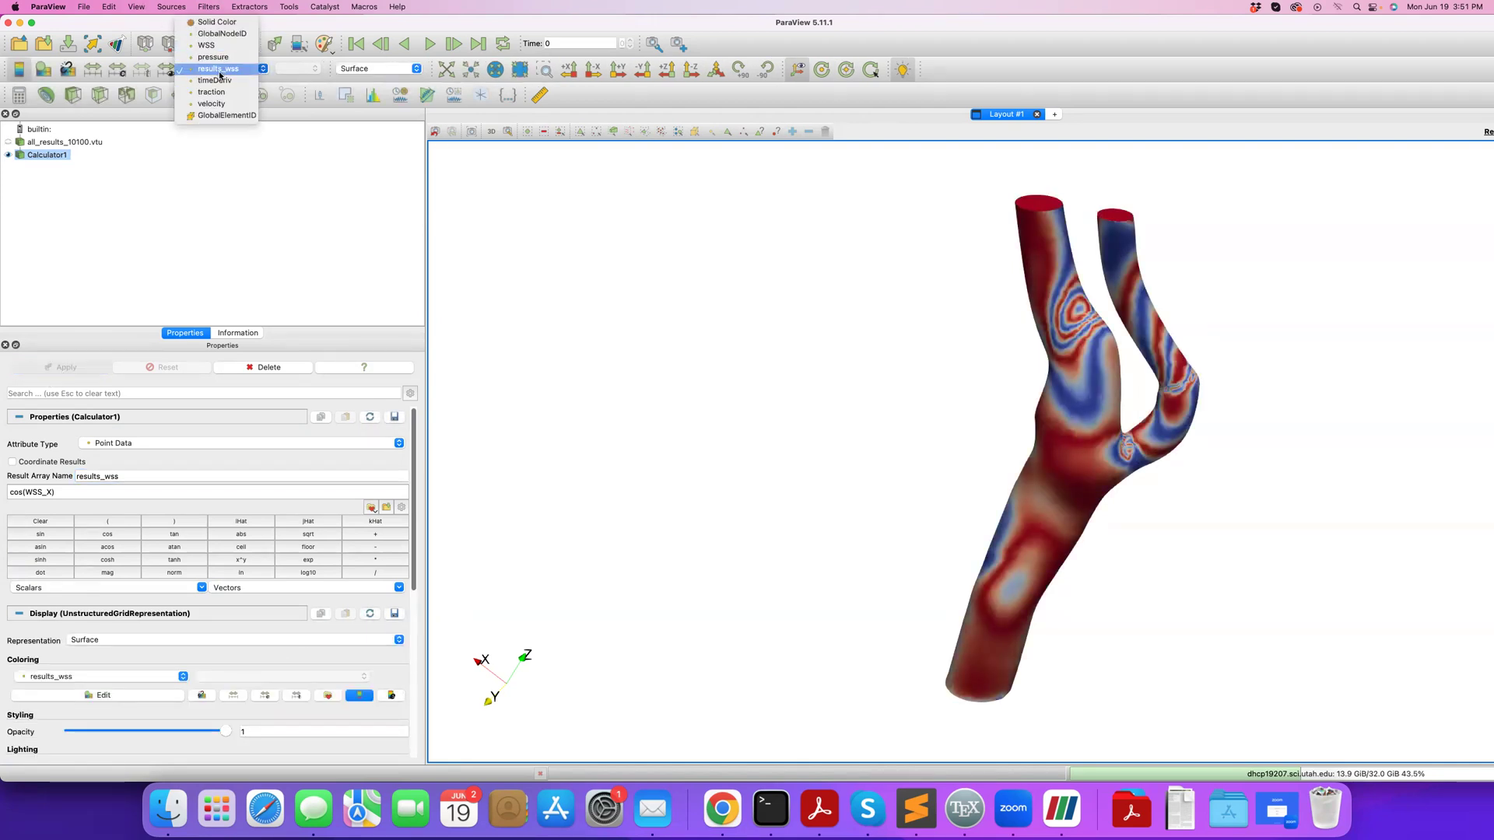
click(211, 70)
Pan and rotate the vessel, and check results_wss ranges about -1 to 1 in Information.
middle_drag(934, 400, 698, 397)
drag(698, 397, 883, 415)
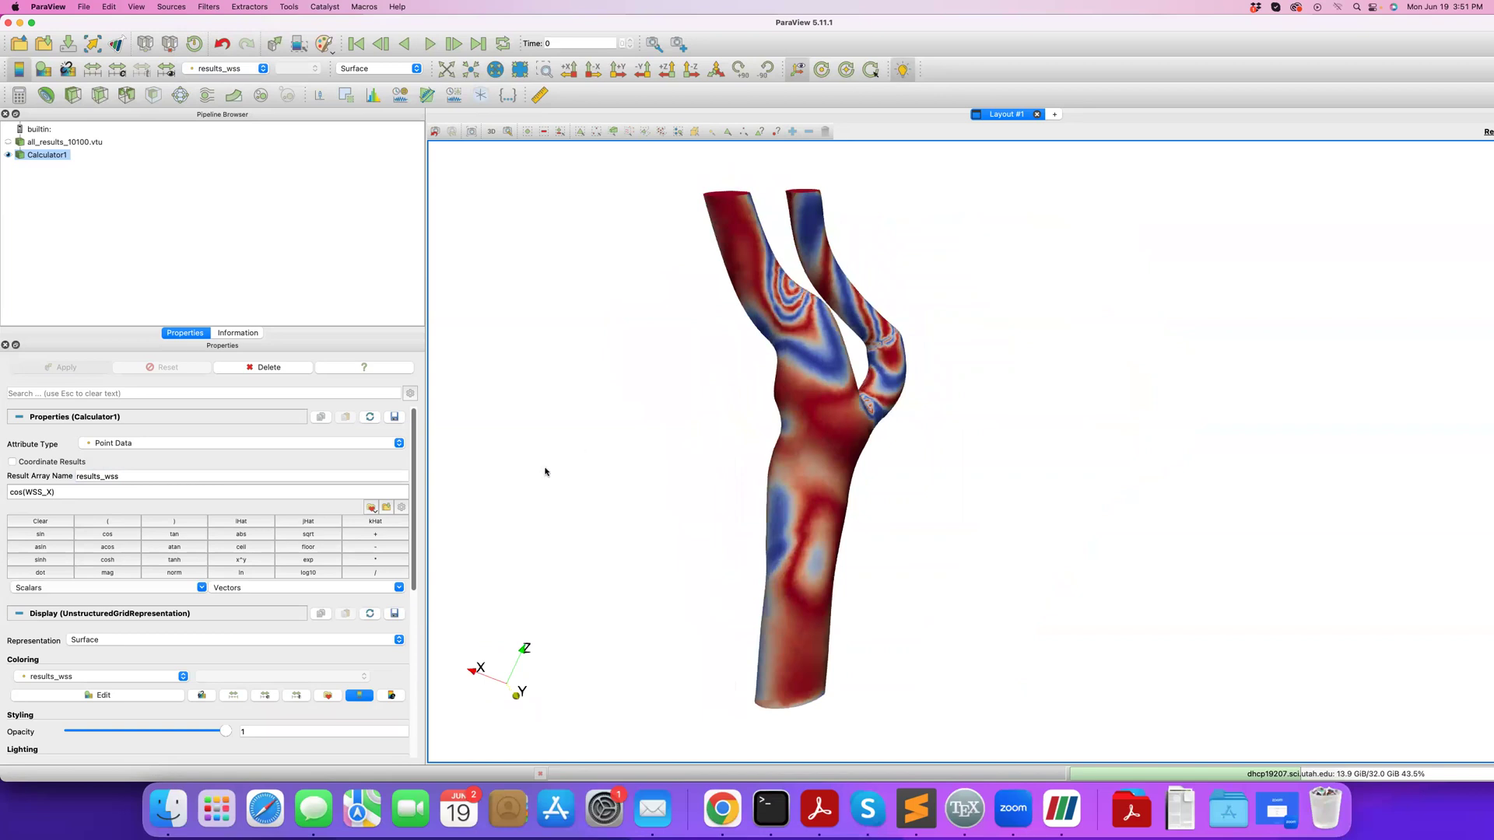
click(241, 336)
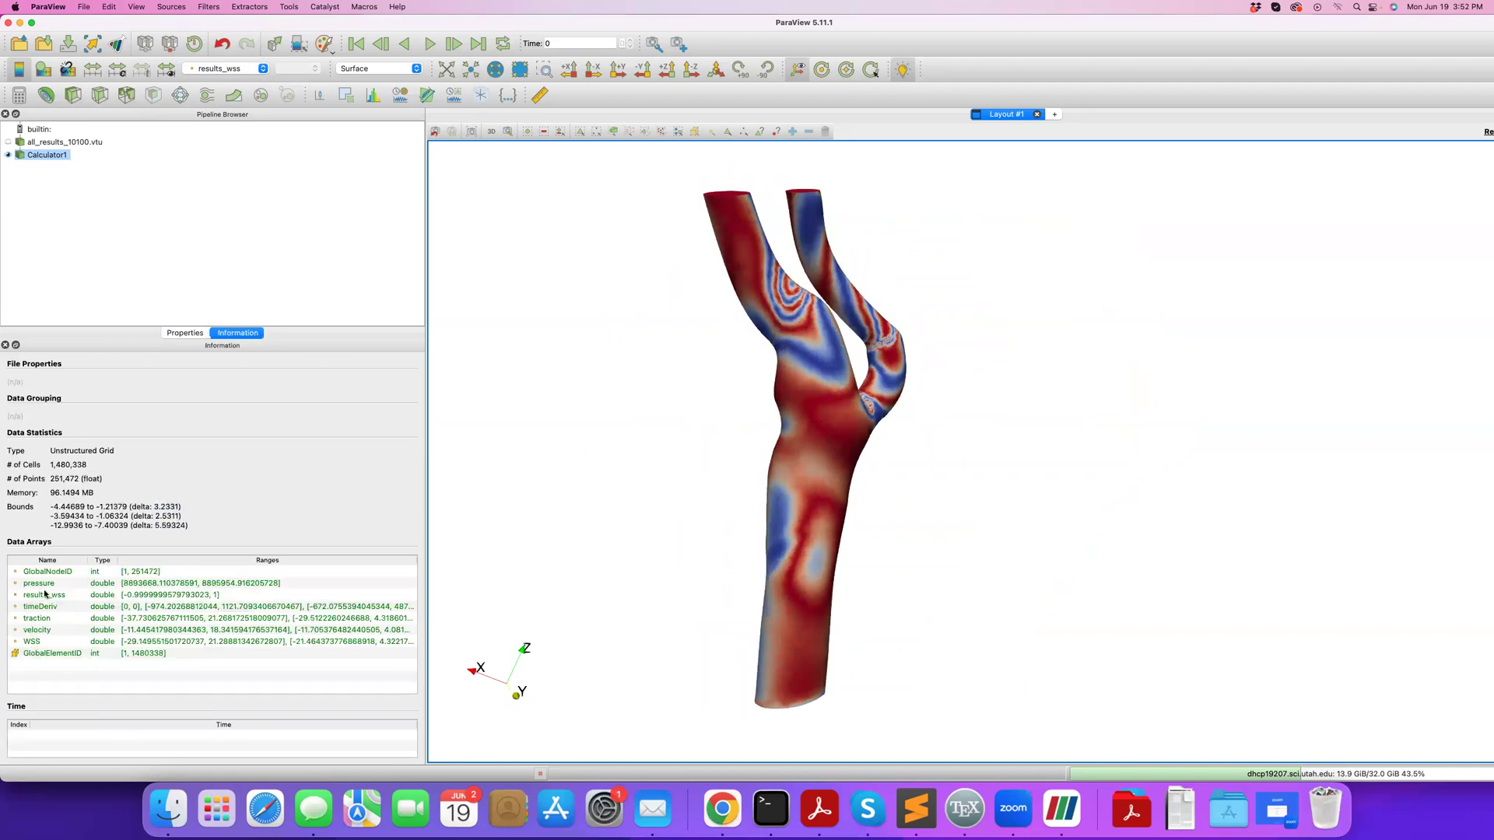
click(185, 333)
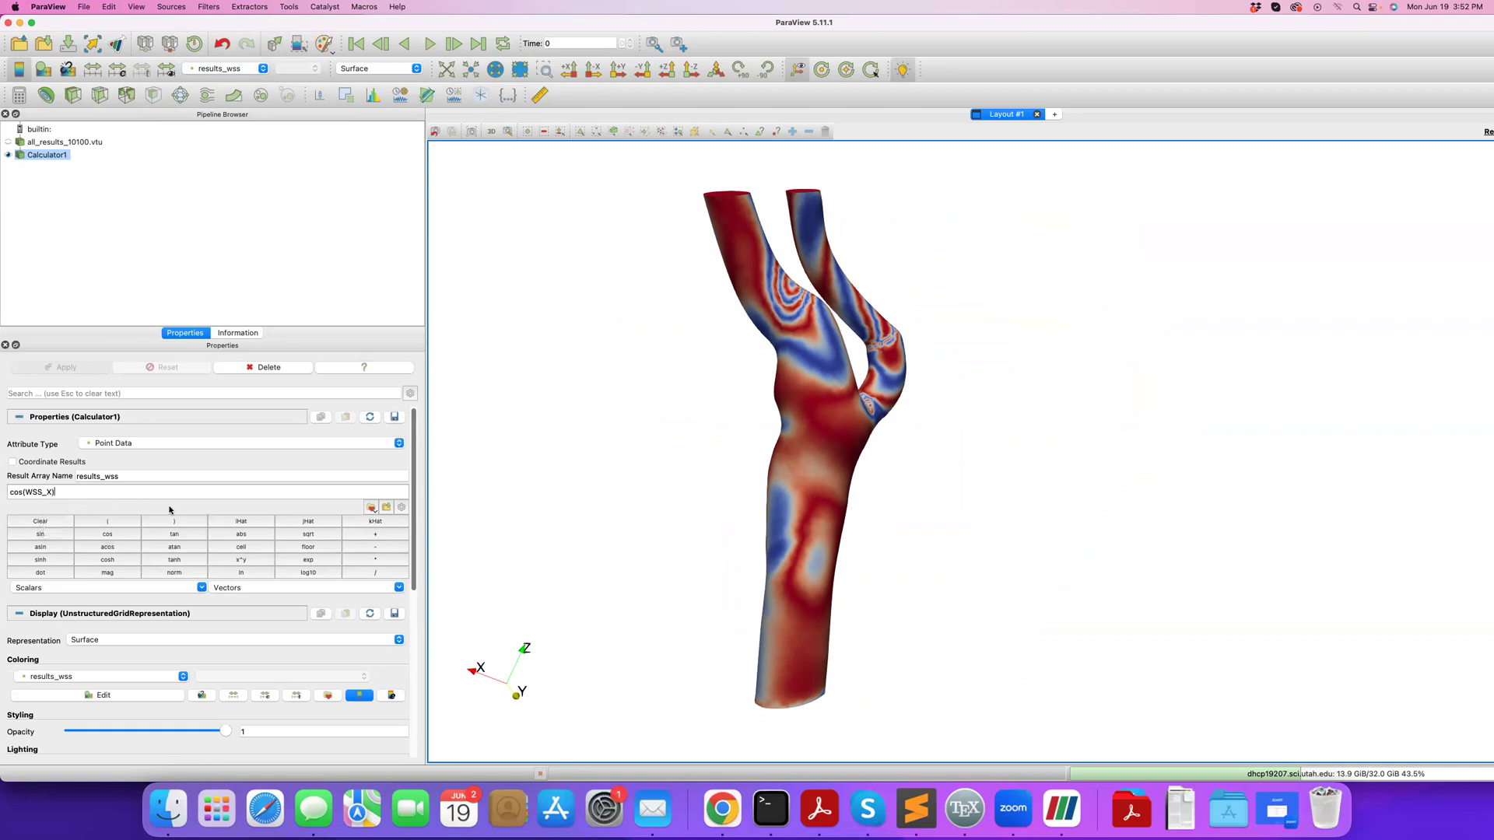
Clear the cos(WSS_X) expression and rename the output array to results.
double_click(103, 490)
click(101, 491)
drag(57, 491, 6, 494)
key(BackSpace)
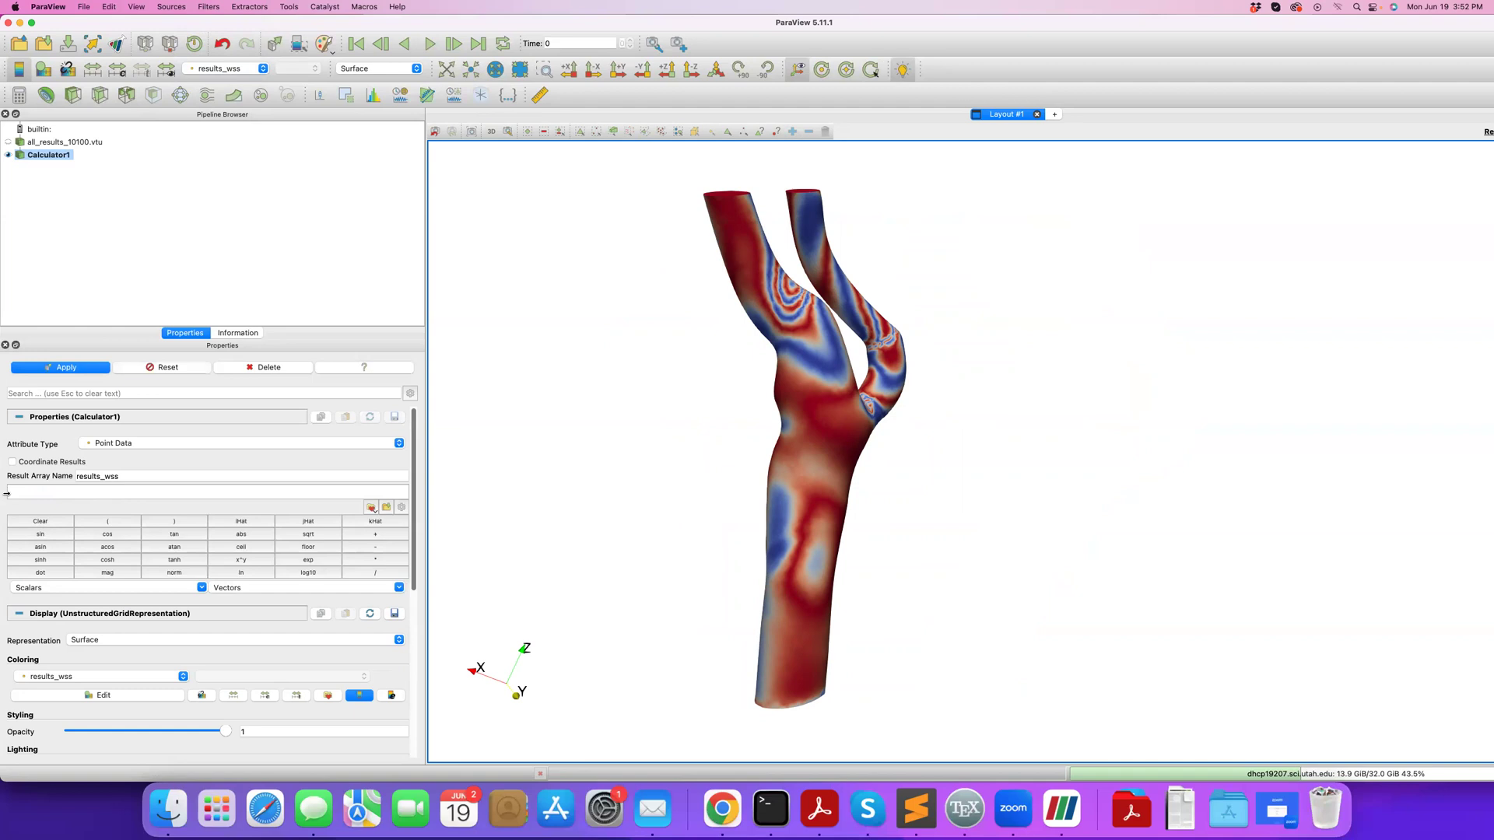
click(130, 479)
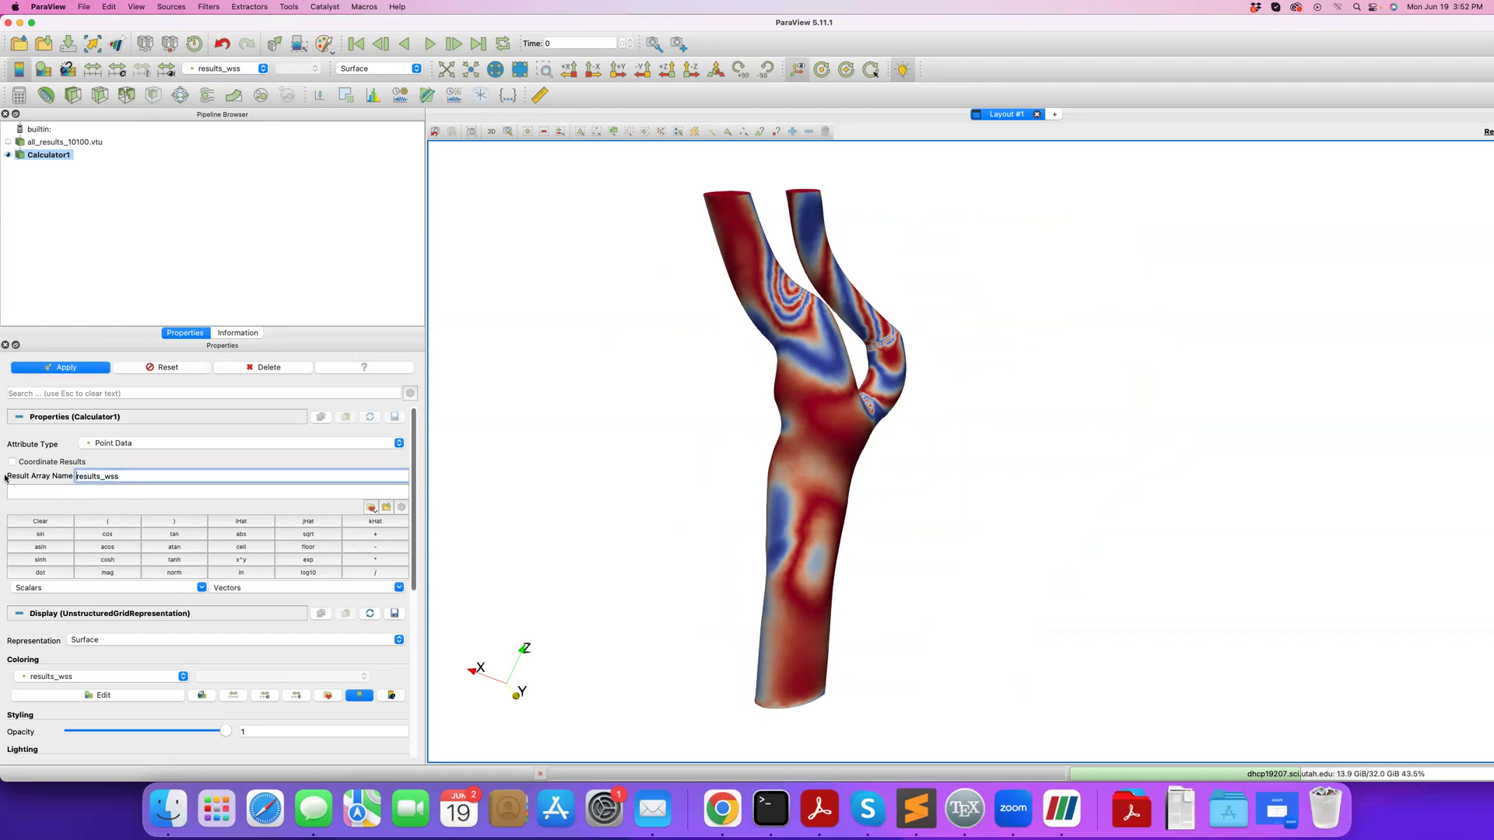
drag(130, 479, 34, 483)
text(results)
Build the expression dot(WSS,iHat) from the calculator buttons and Vectors list.
click(43, 574)
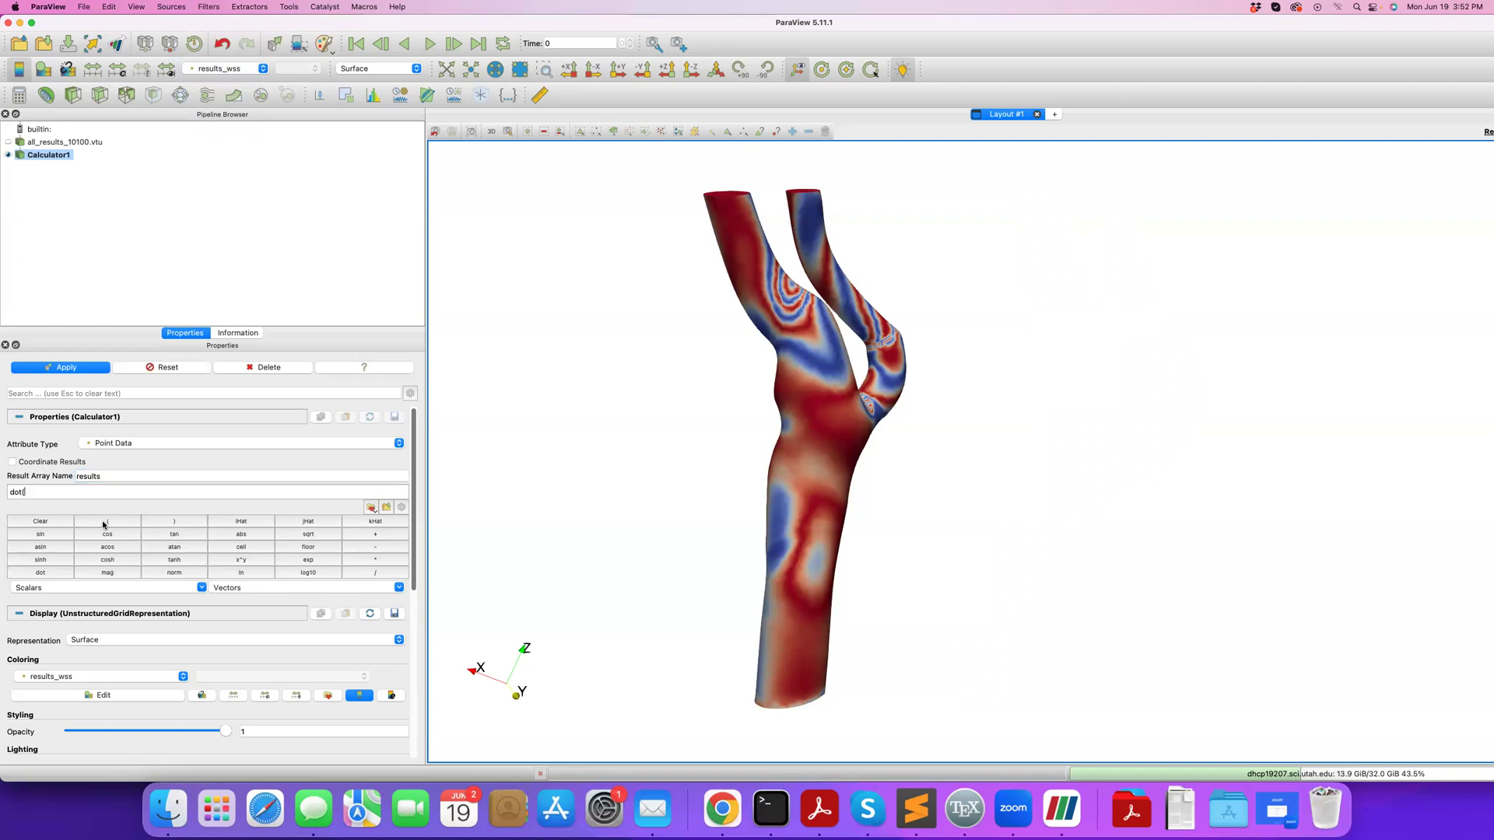
click(223, 592)
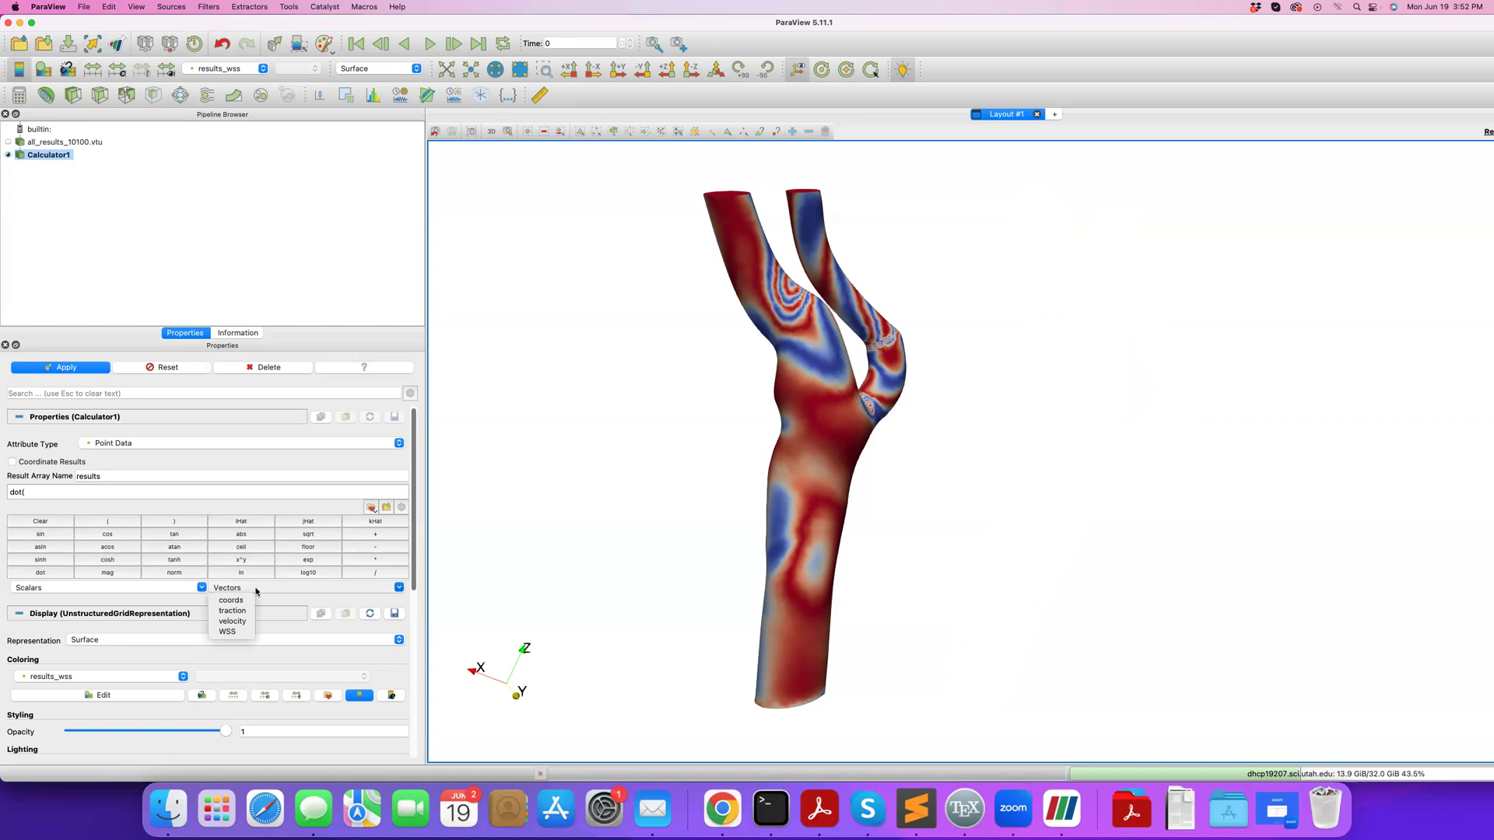
click(225, 634)
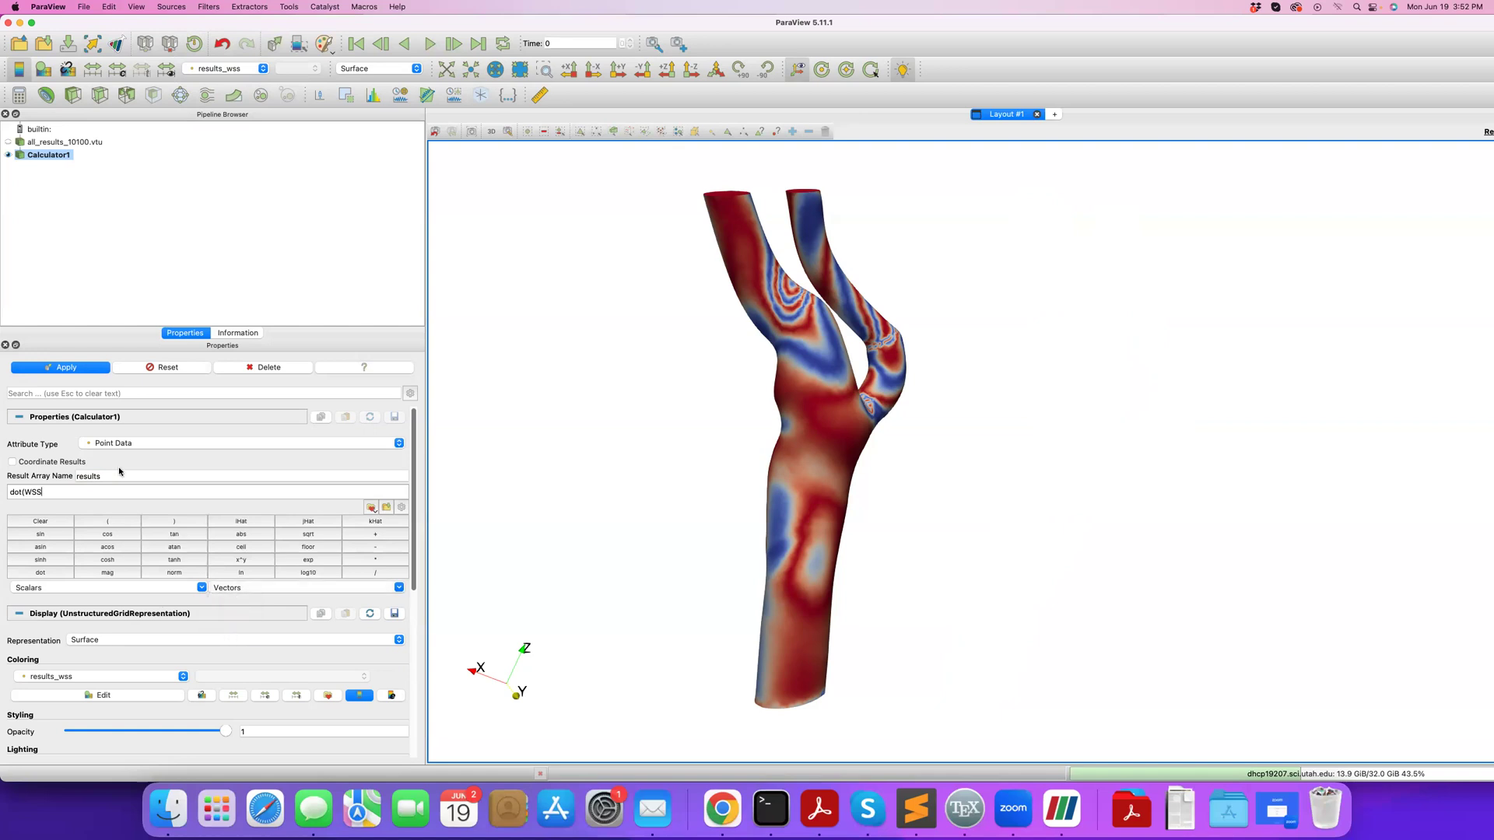
click(242, 521)
click(176, 522)
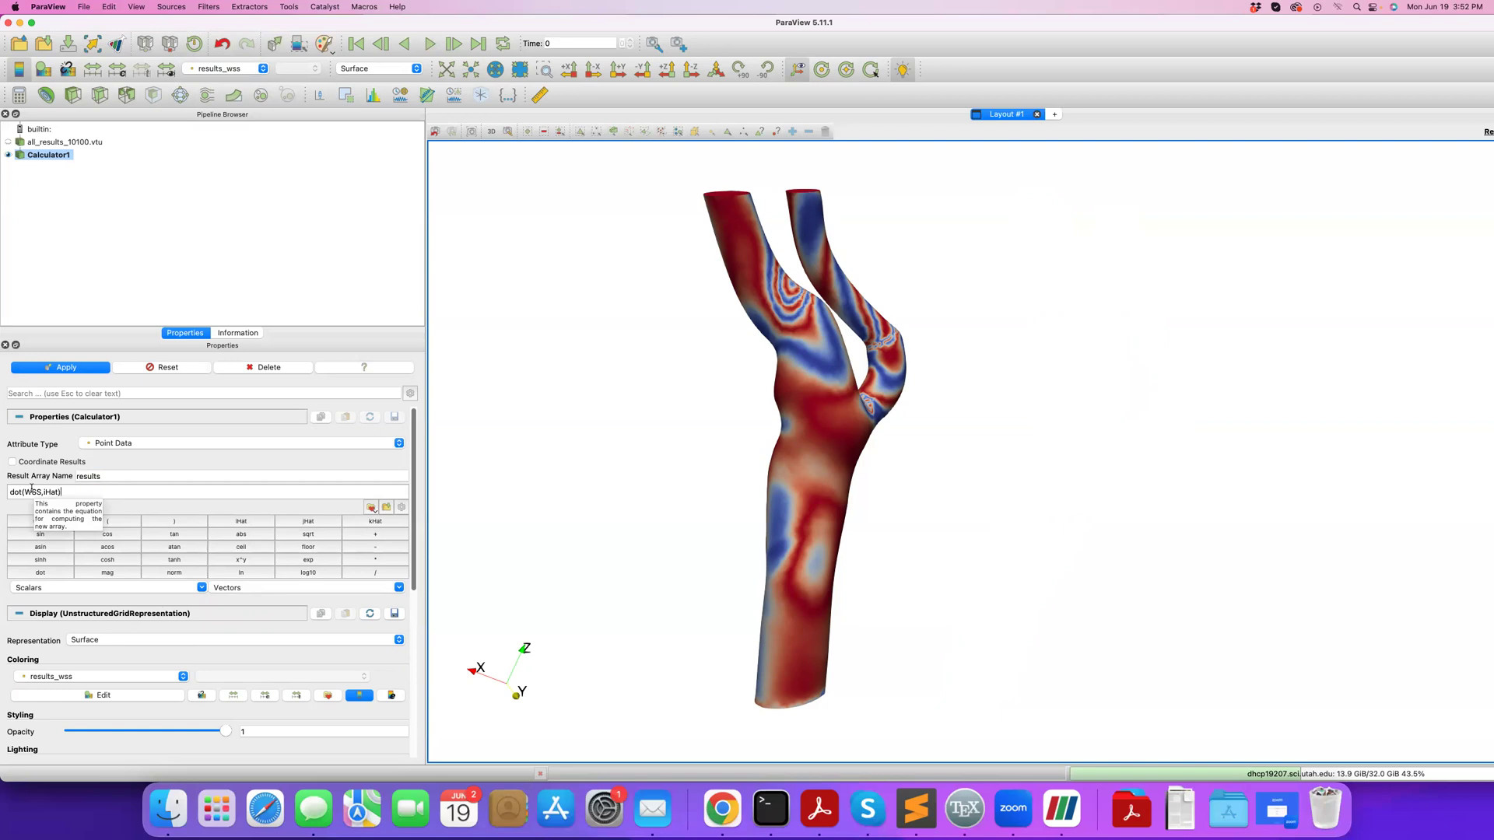
Apply, colour by results, then show the source dataset and hide Calculator1.
click(66, 367)
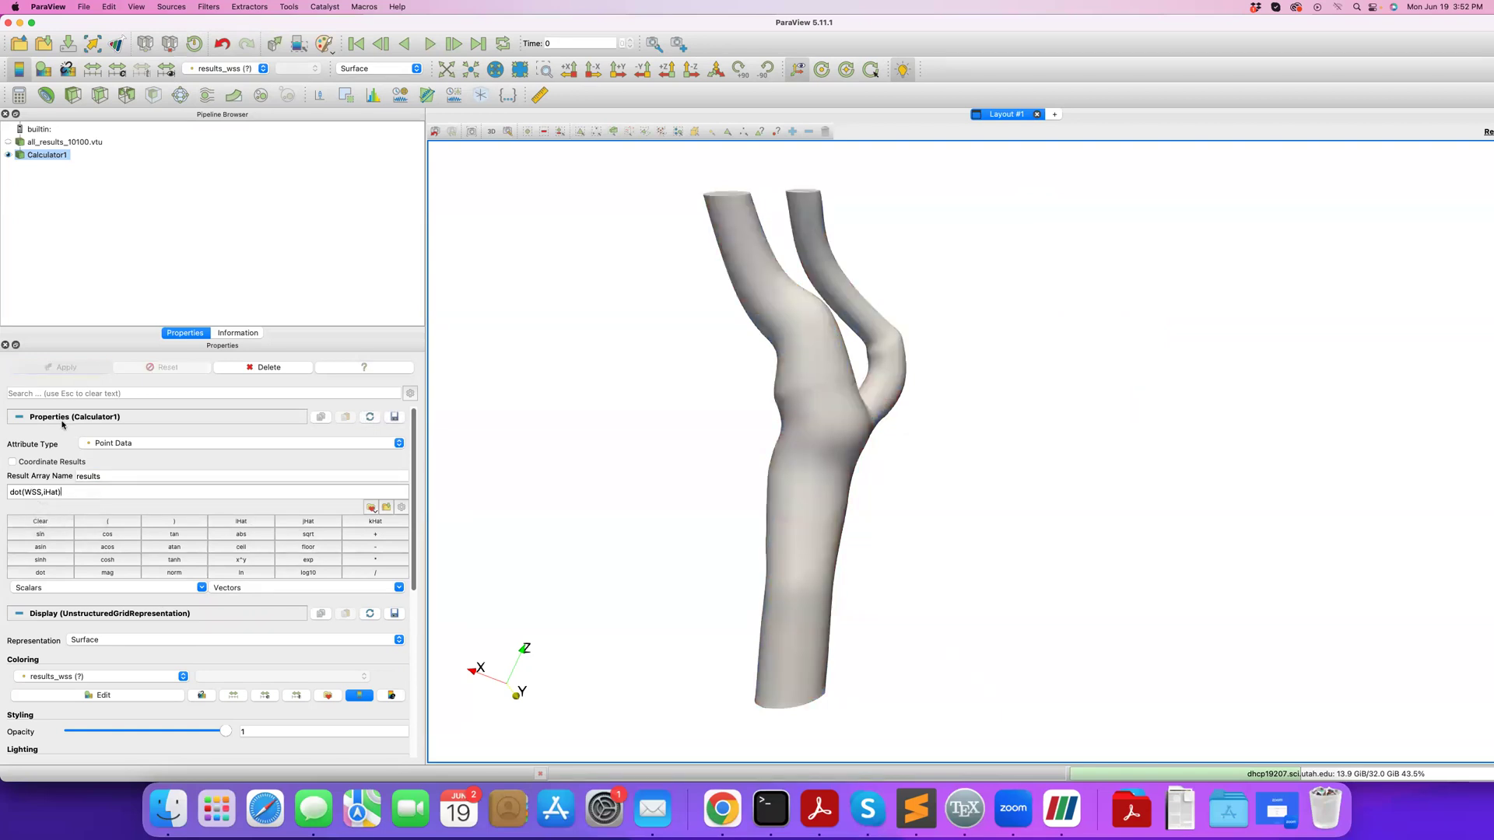
click(262, 69)
click(210, 68)
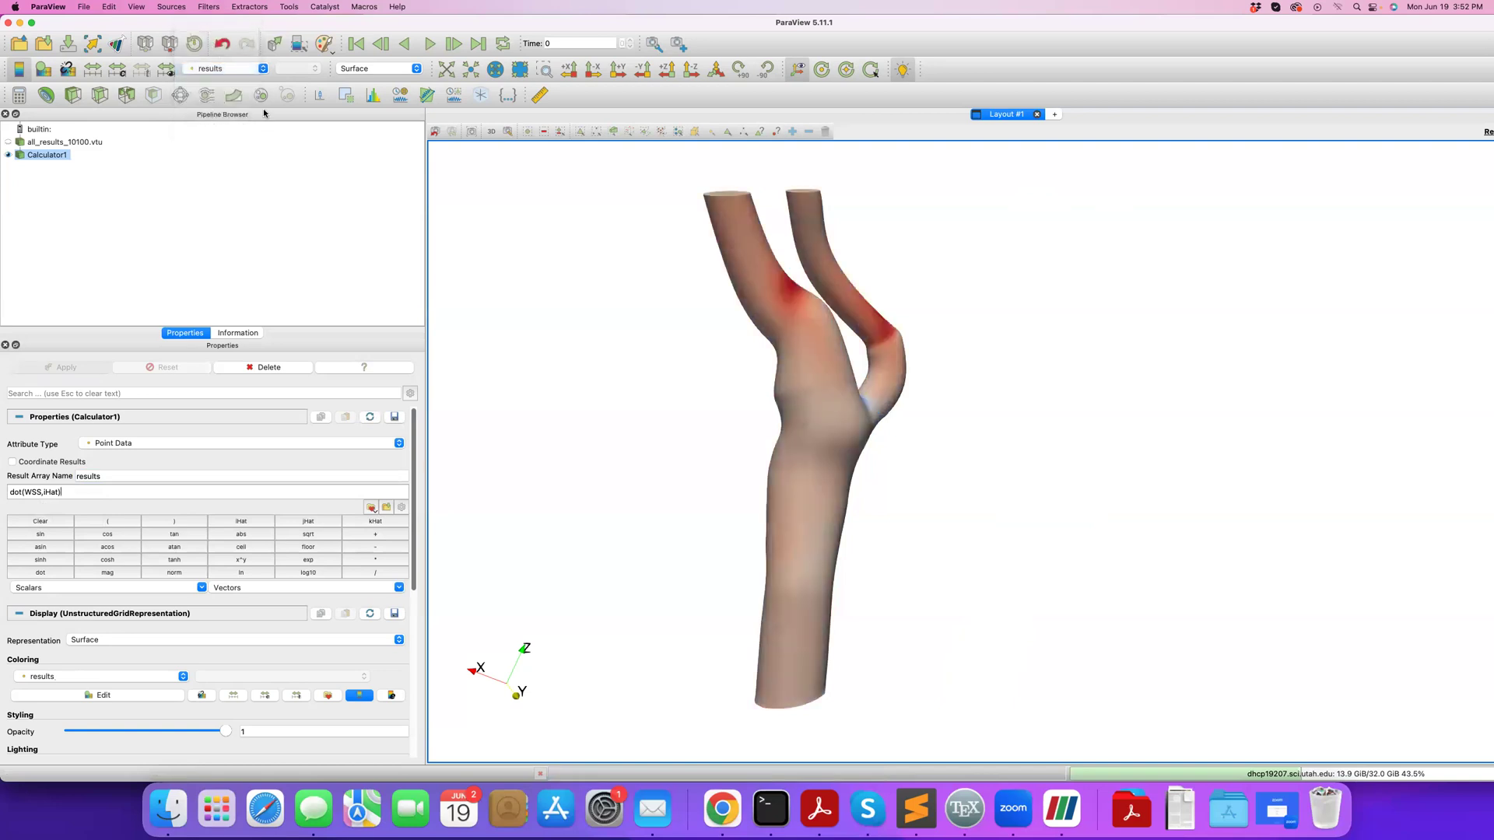
drag(690, 417, 542, 432)
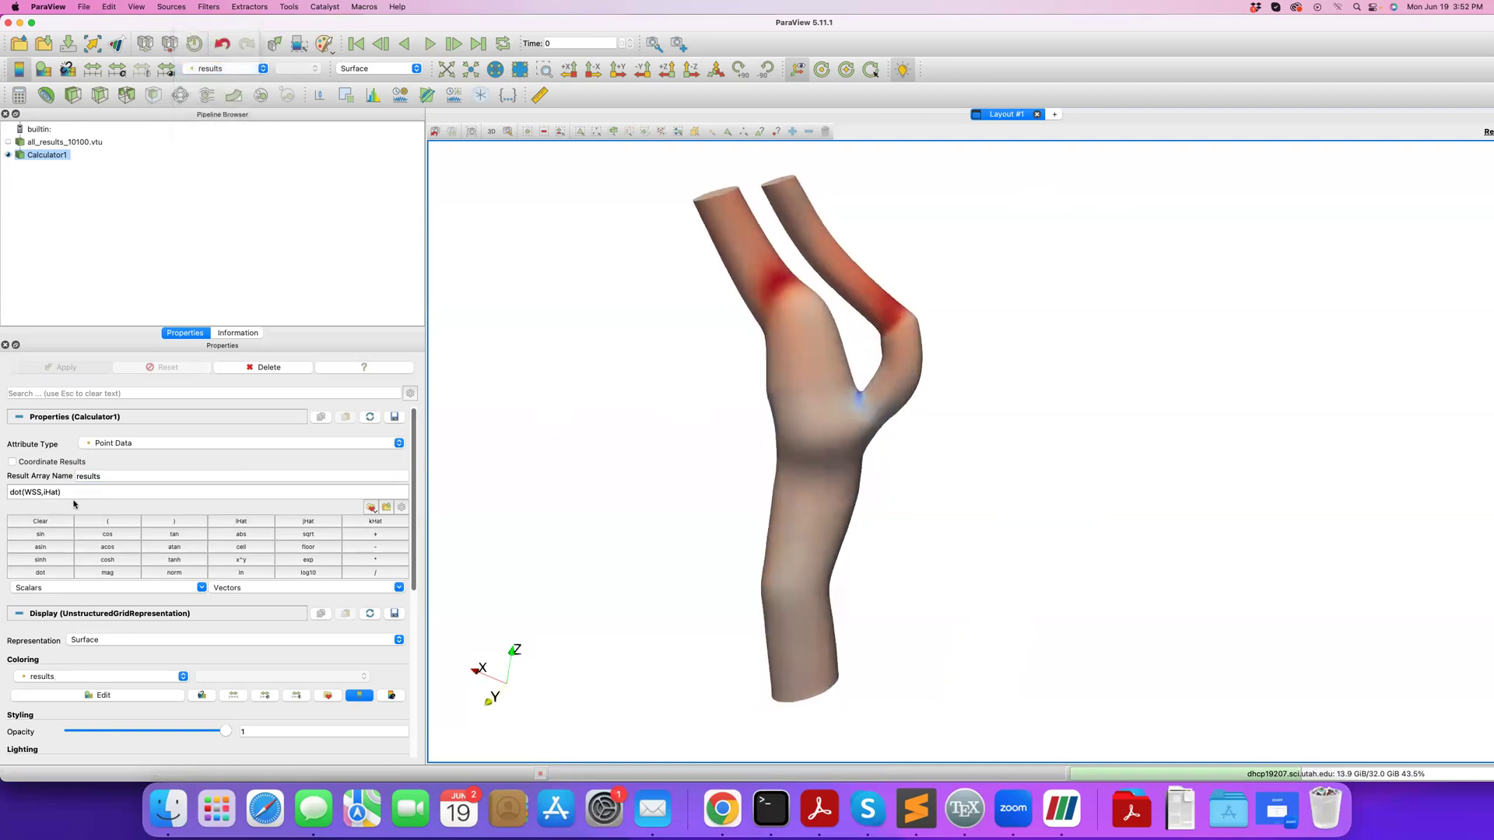
click(7, 142)
click(8, 156)
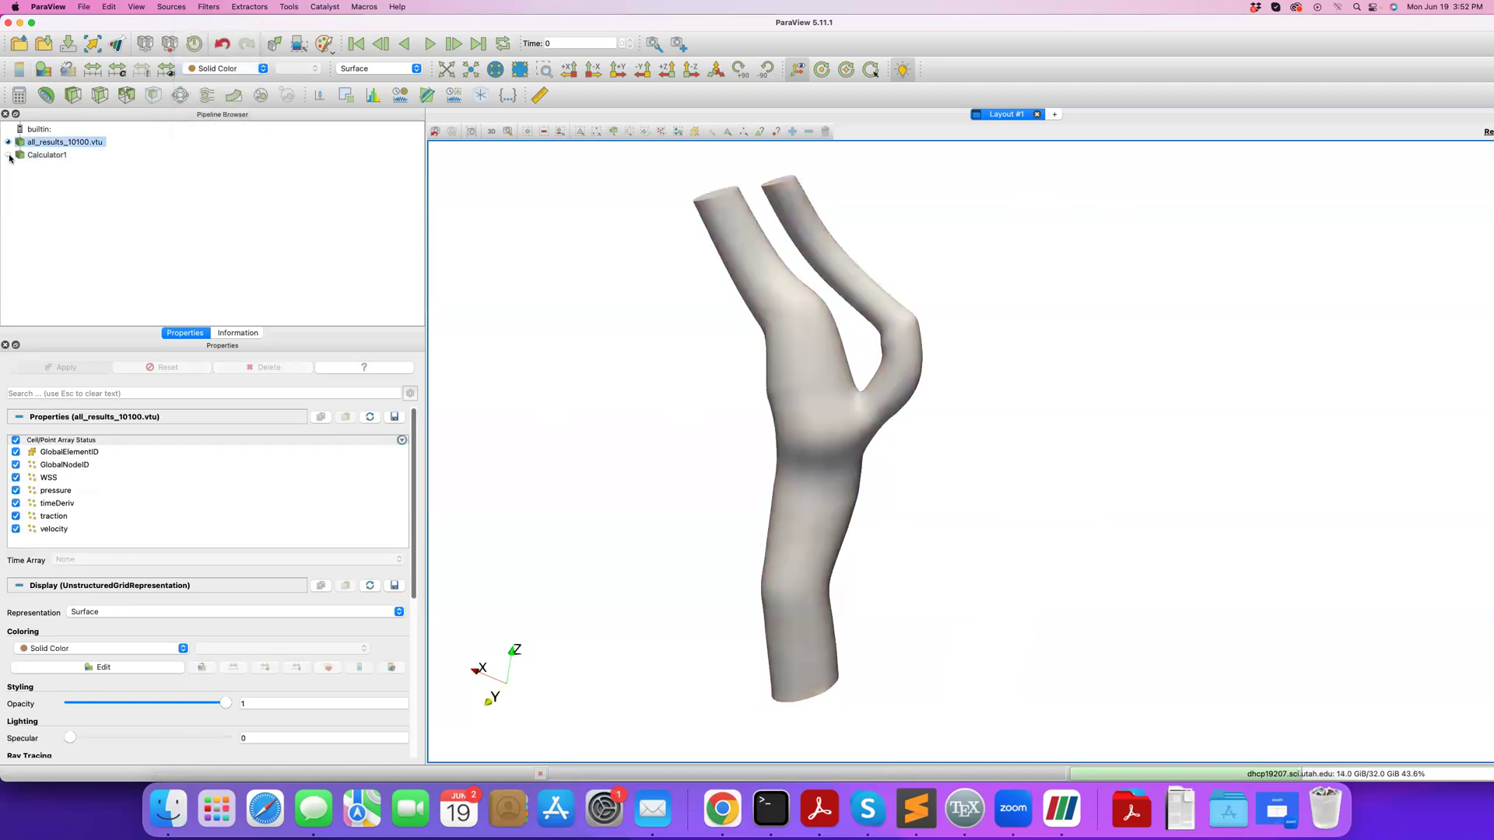
Colour the source by WSS, going from Magnitude to the X component, then show Calculator1 again.
click(222, 68)
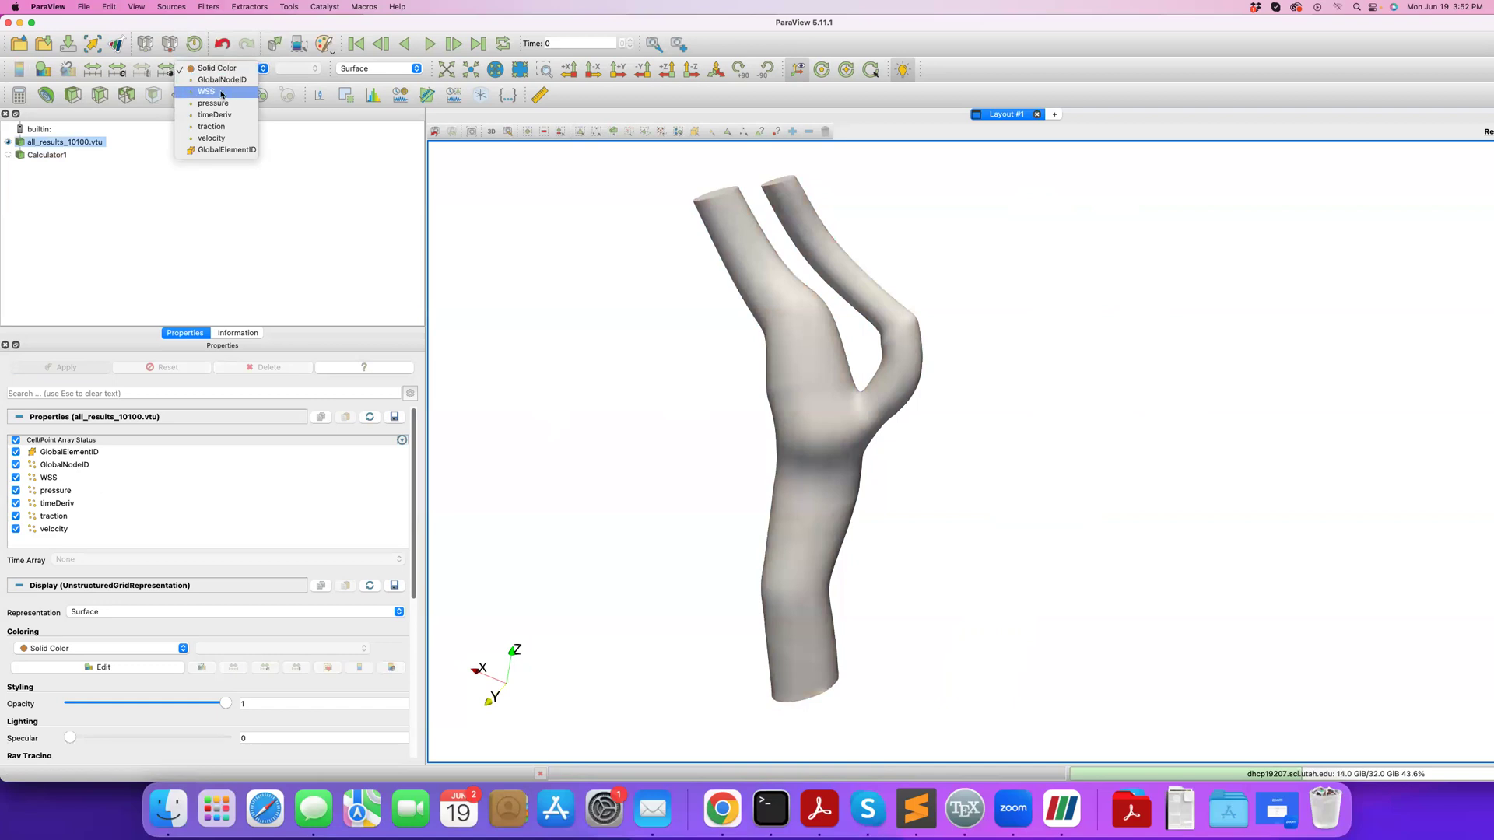
click(222, 91)
click(296, 69)
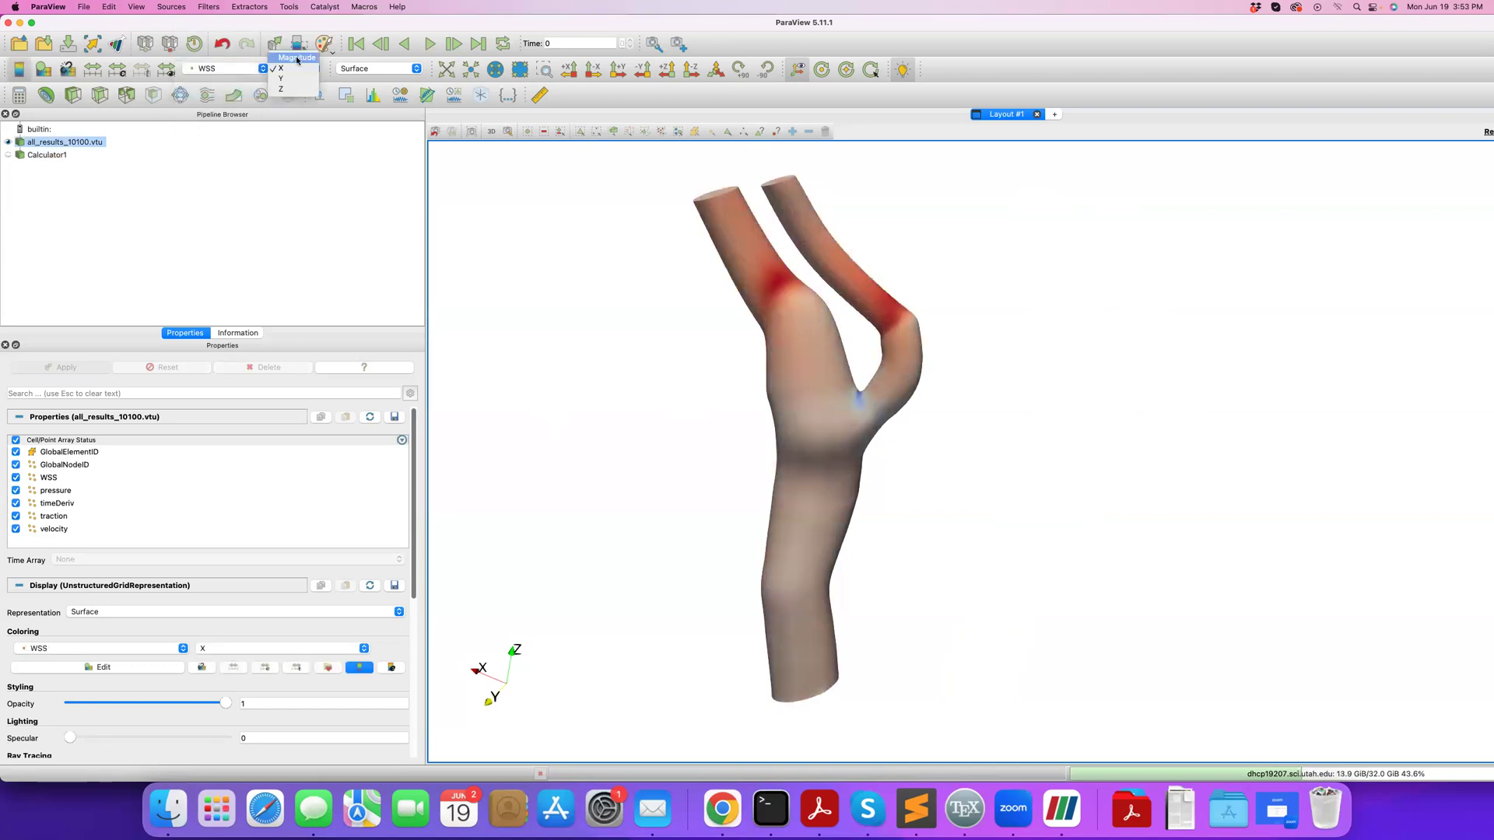
click(296, 58)
click(295, 68)
click(291, 81)
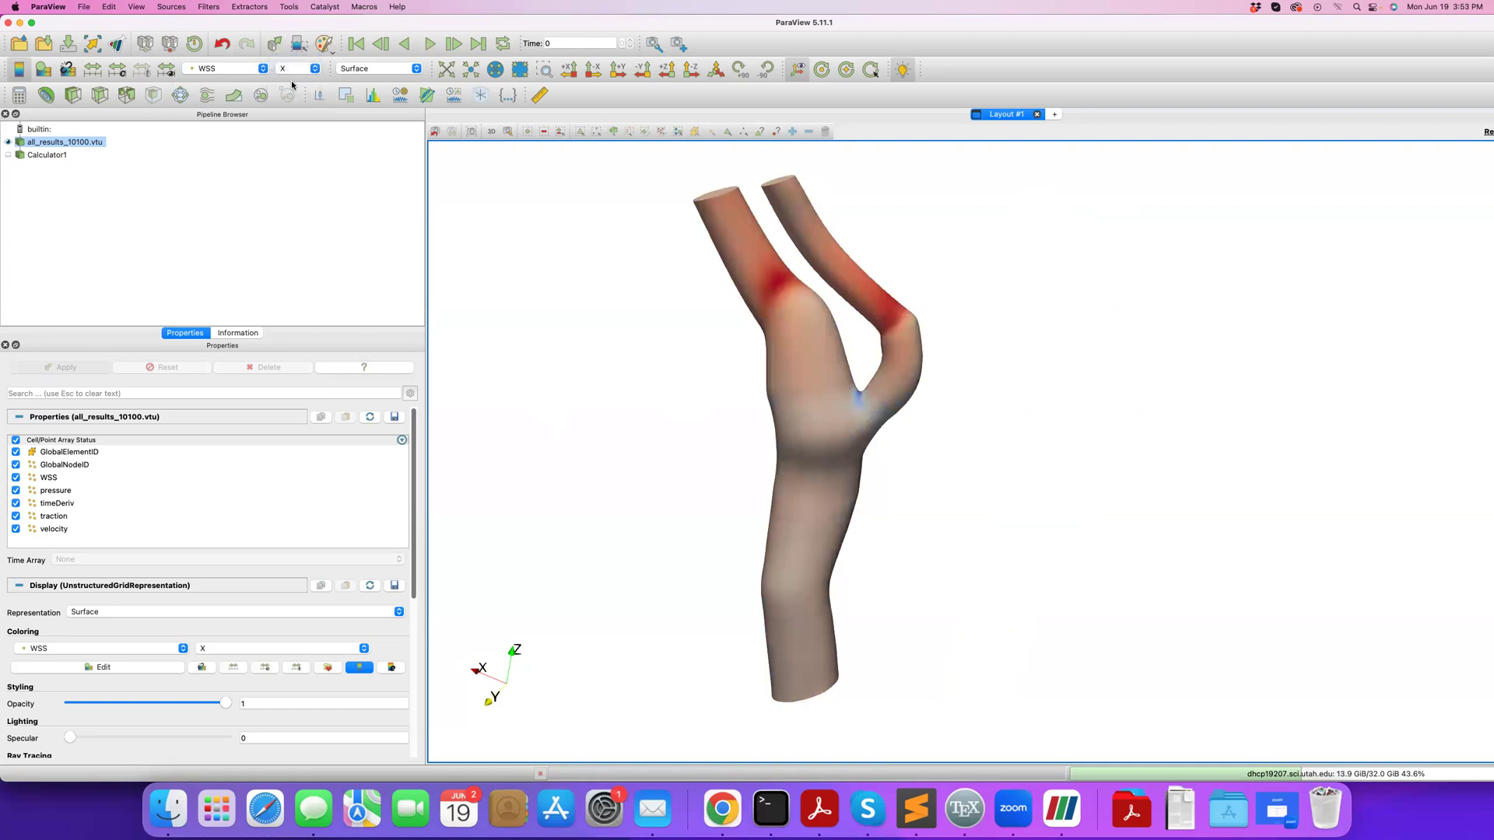
click(8, 155)
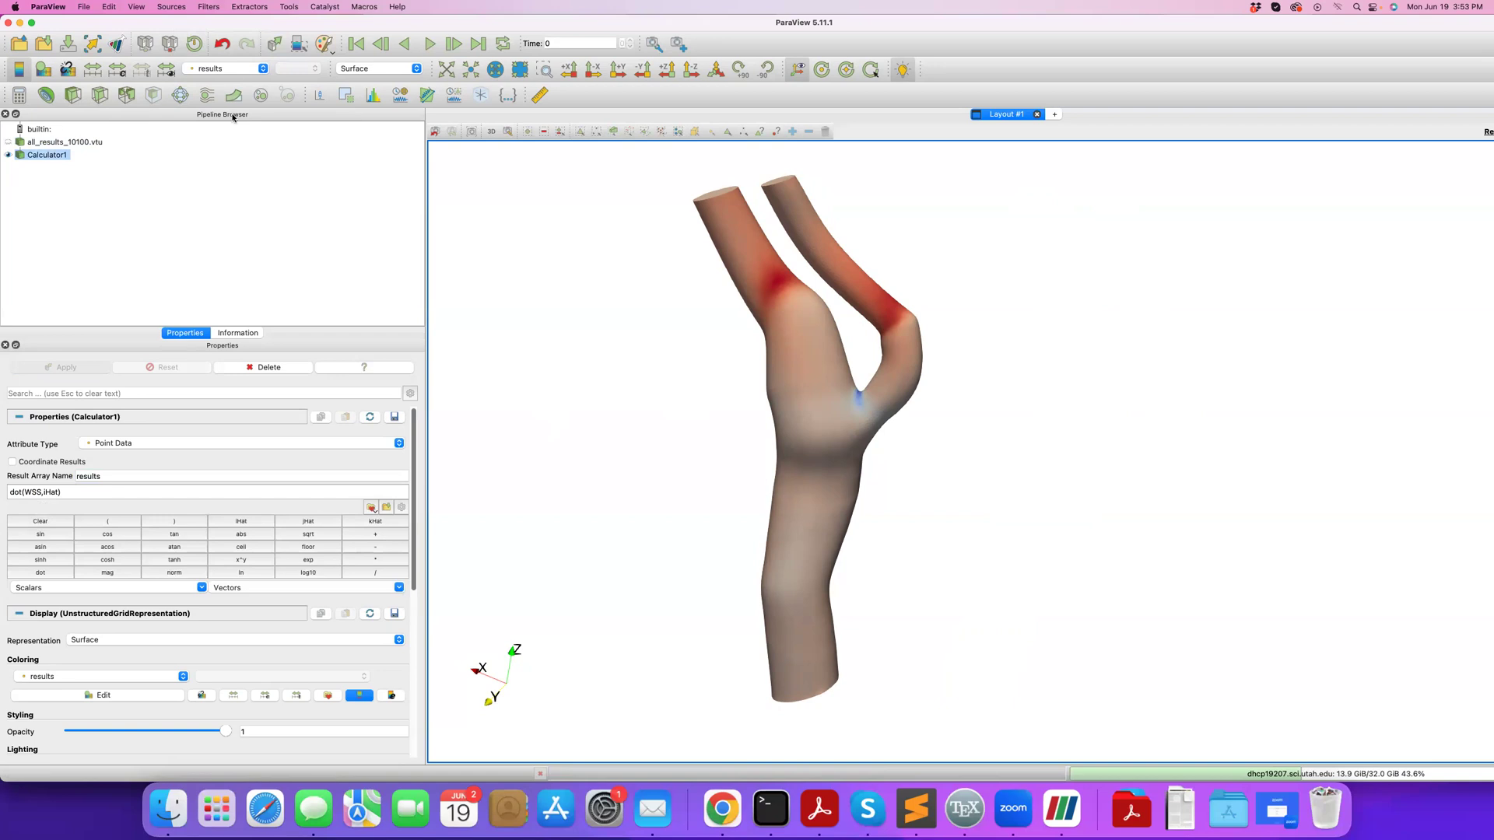
Switch back to Calculator1 and clear the dot(WSS,iHat) expression.
click(8, 142)
click(8, 155)
drag(107, 494, 6, 492)
key(BackSpace)
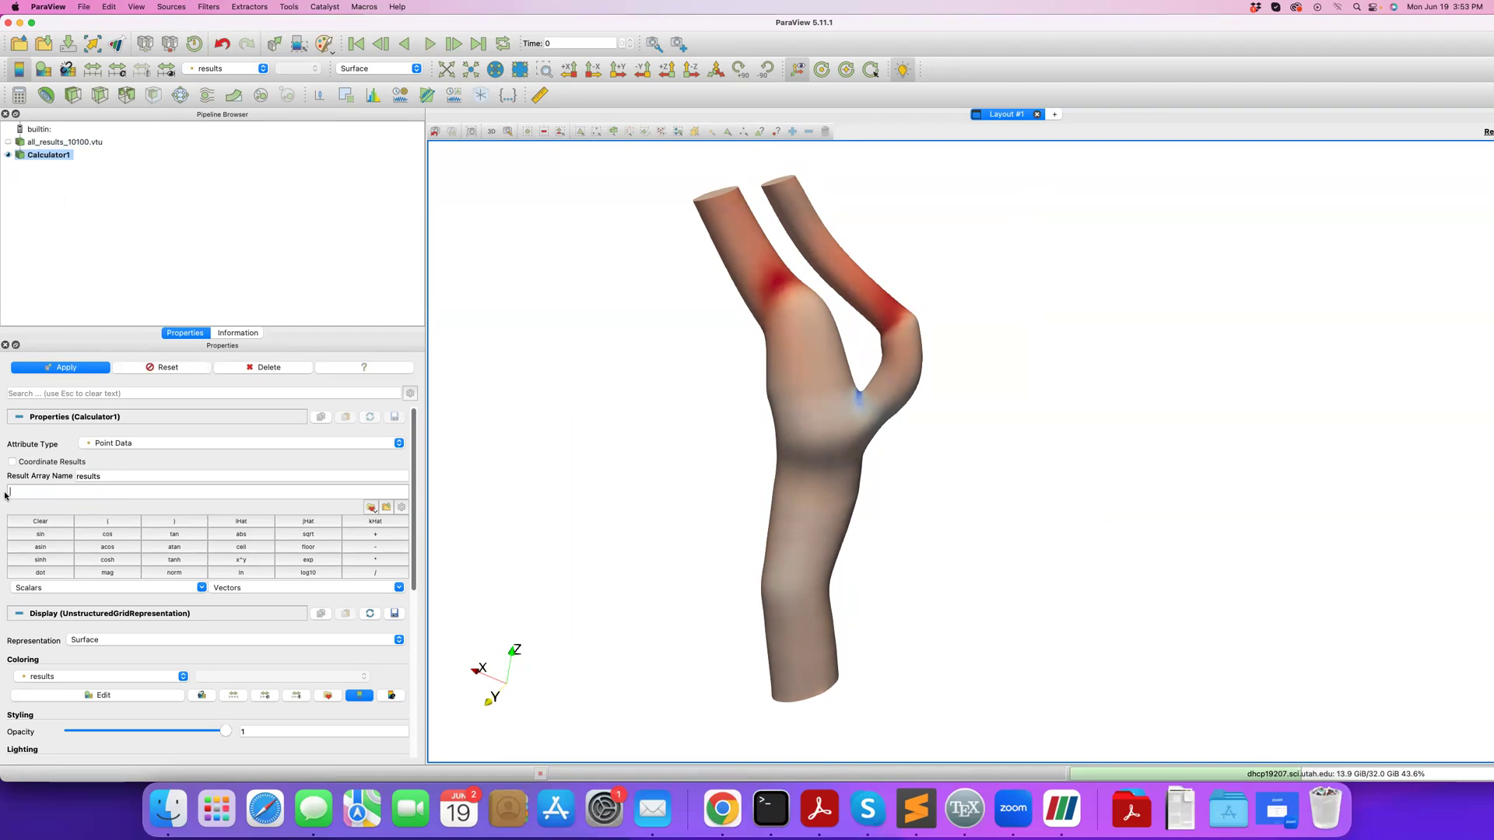
Enter the vector expression 1*iHat + WSS_Y*jHat + 3*kHat and apply it.
text(1*)
click(238, 523)
text(+)
click(156, 590)
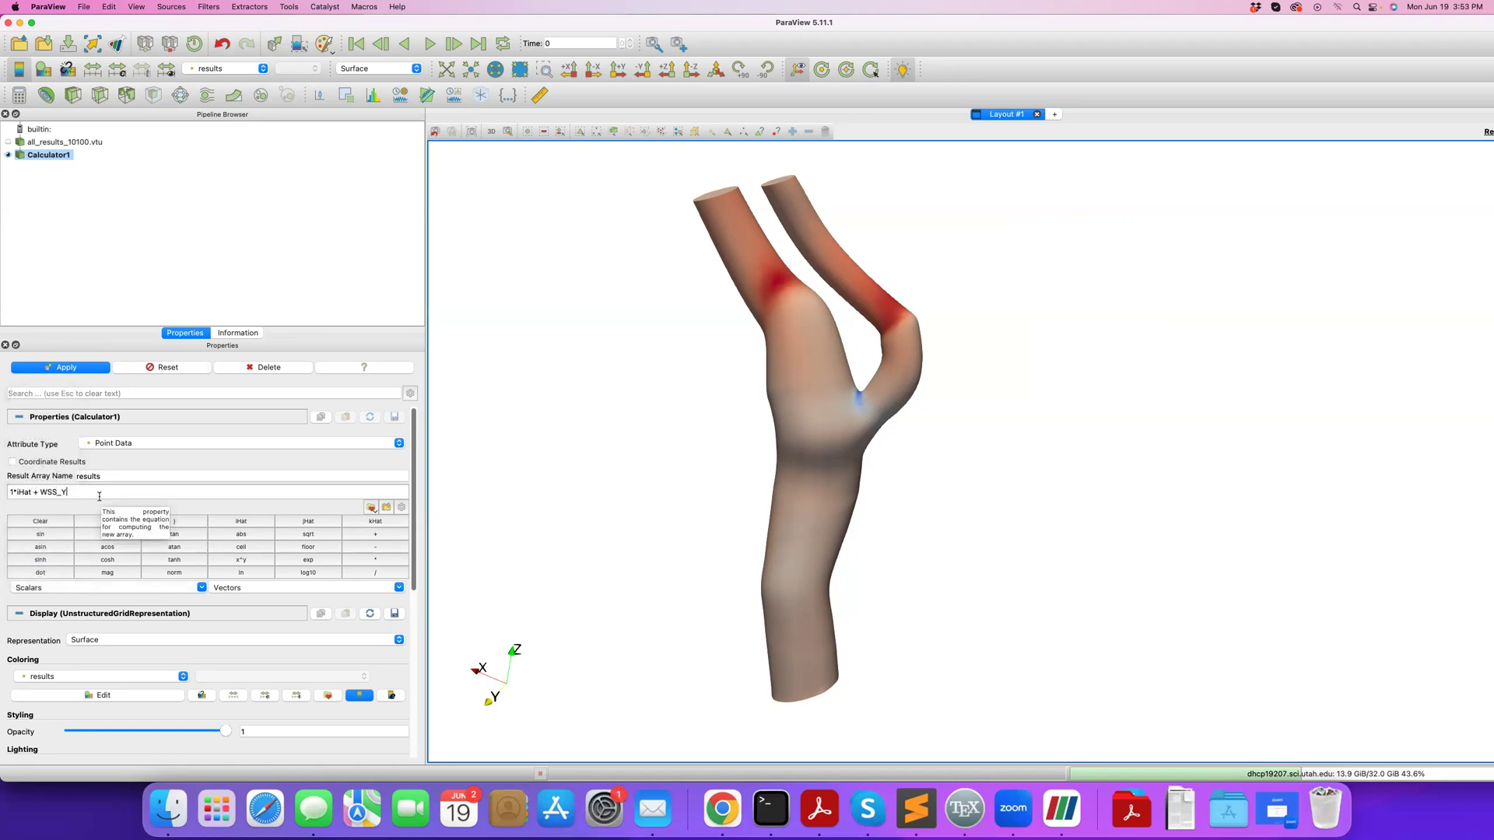
text(*)
click(303, 521)
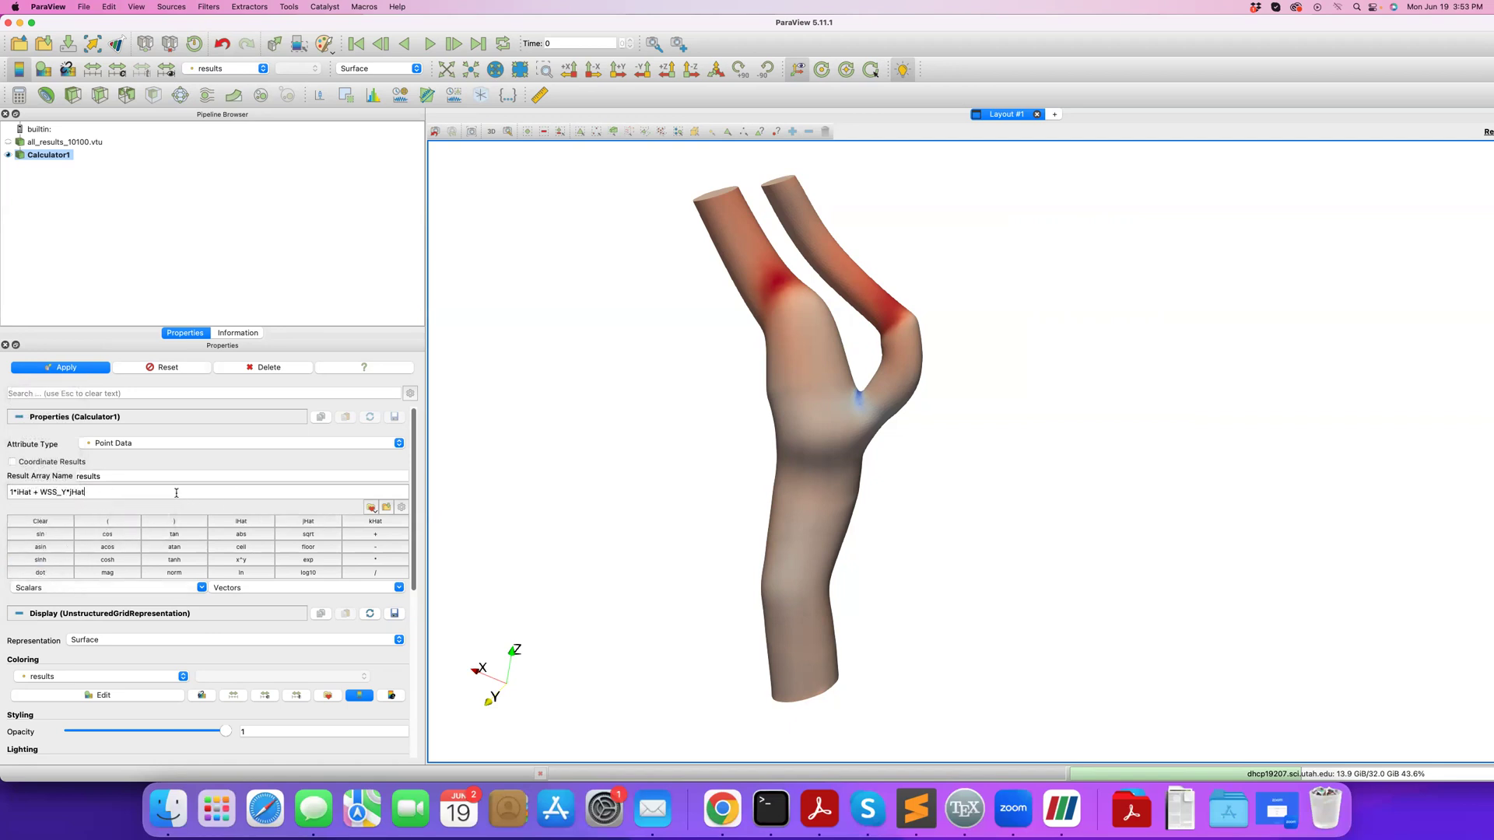
text(+ 3*)
click(369, 522)
click(79, 370)
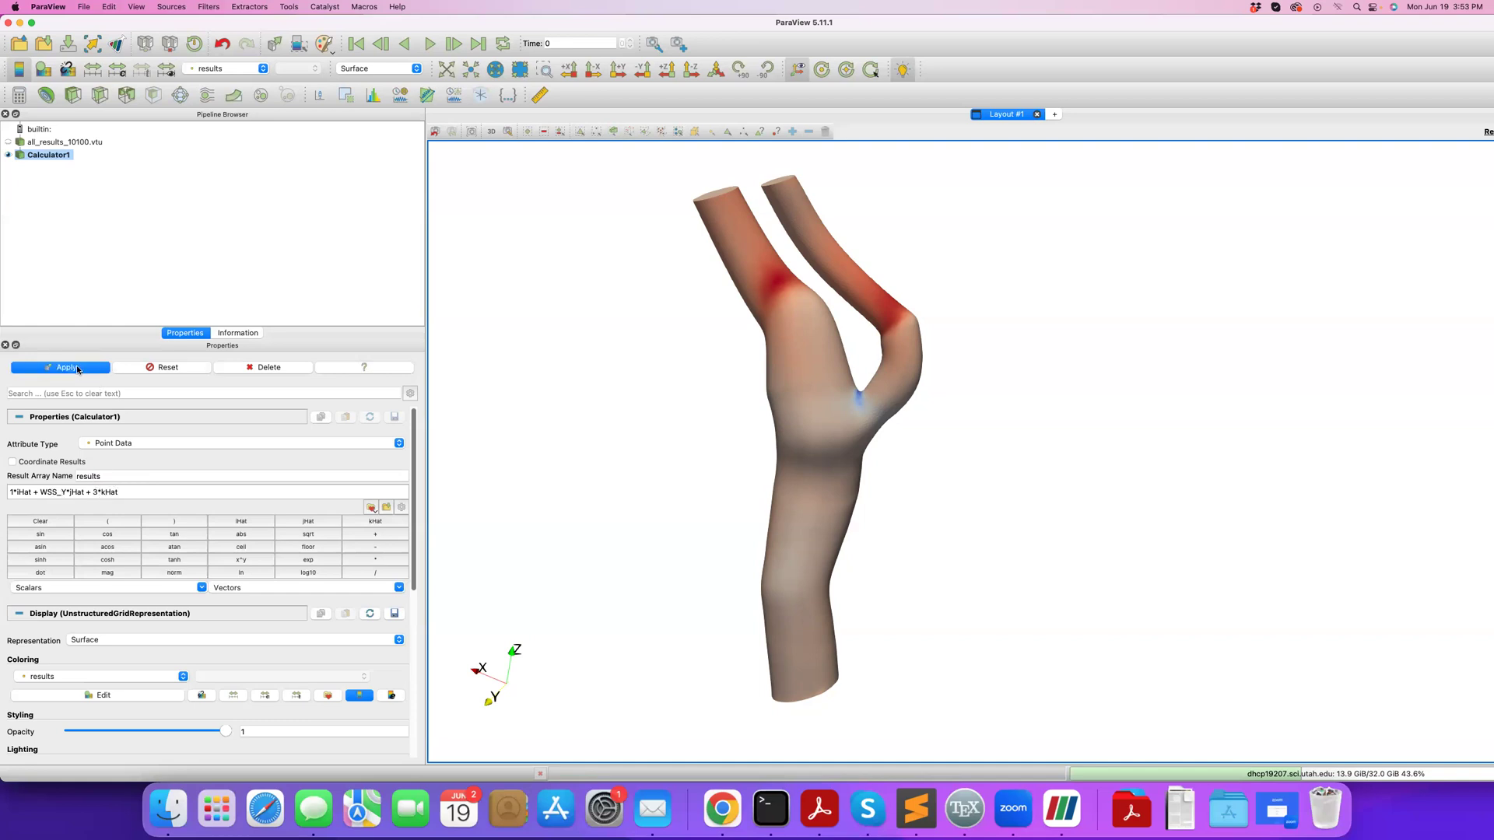
Colour the vessel by results, cycling through its Y, X and Z components back to Magnitude.
click(209, 69)
click(209, 69)
drag(617, 267, 745, 312)
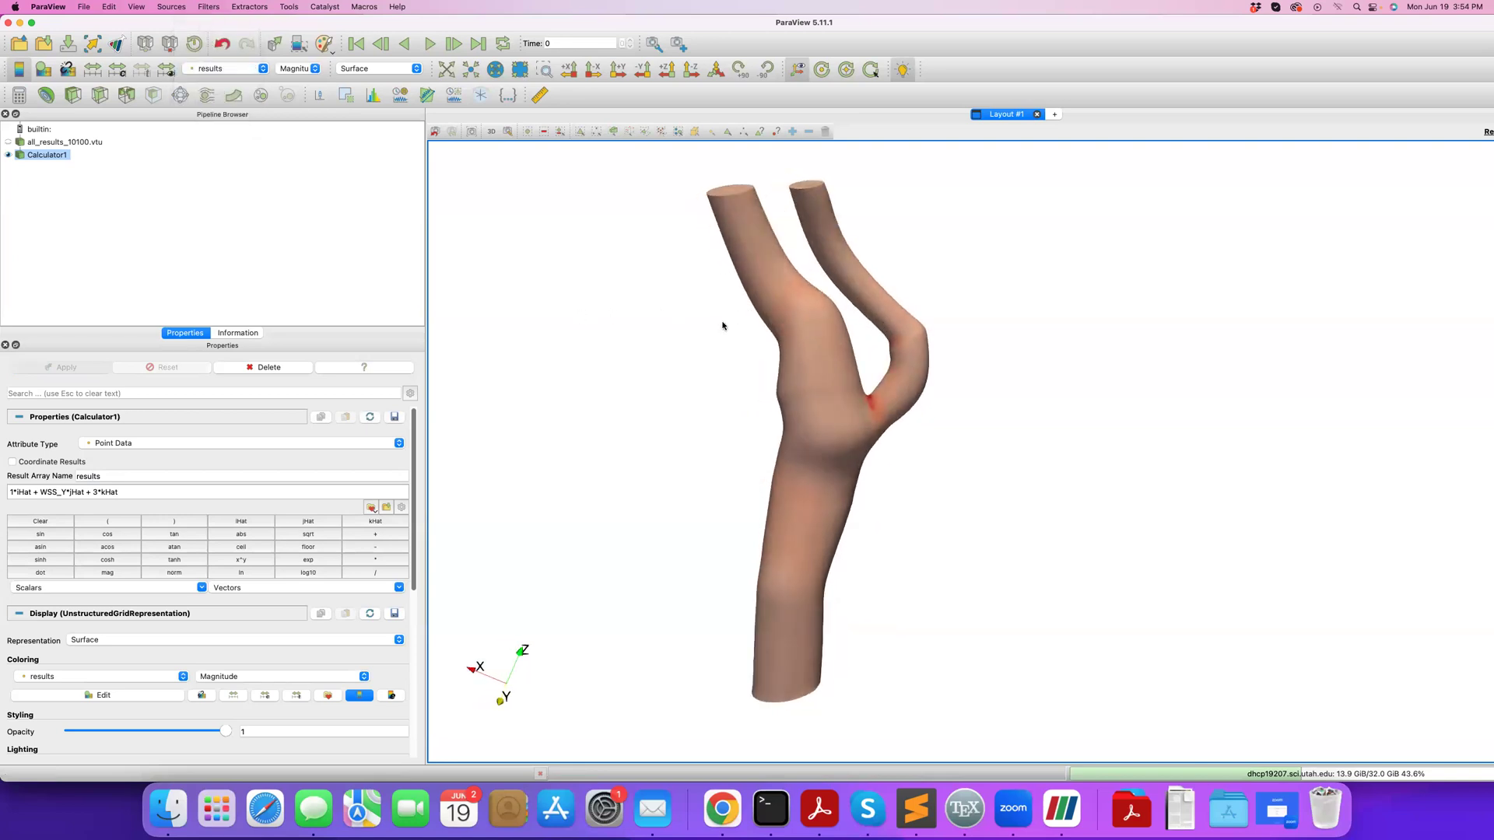
click(299, 68)
click(292, 88)
click(298, 69)
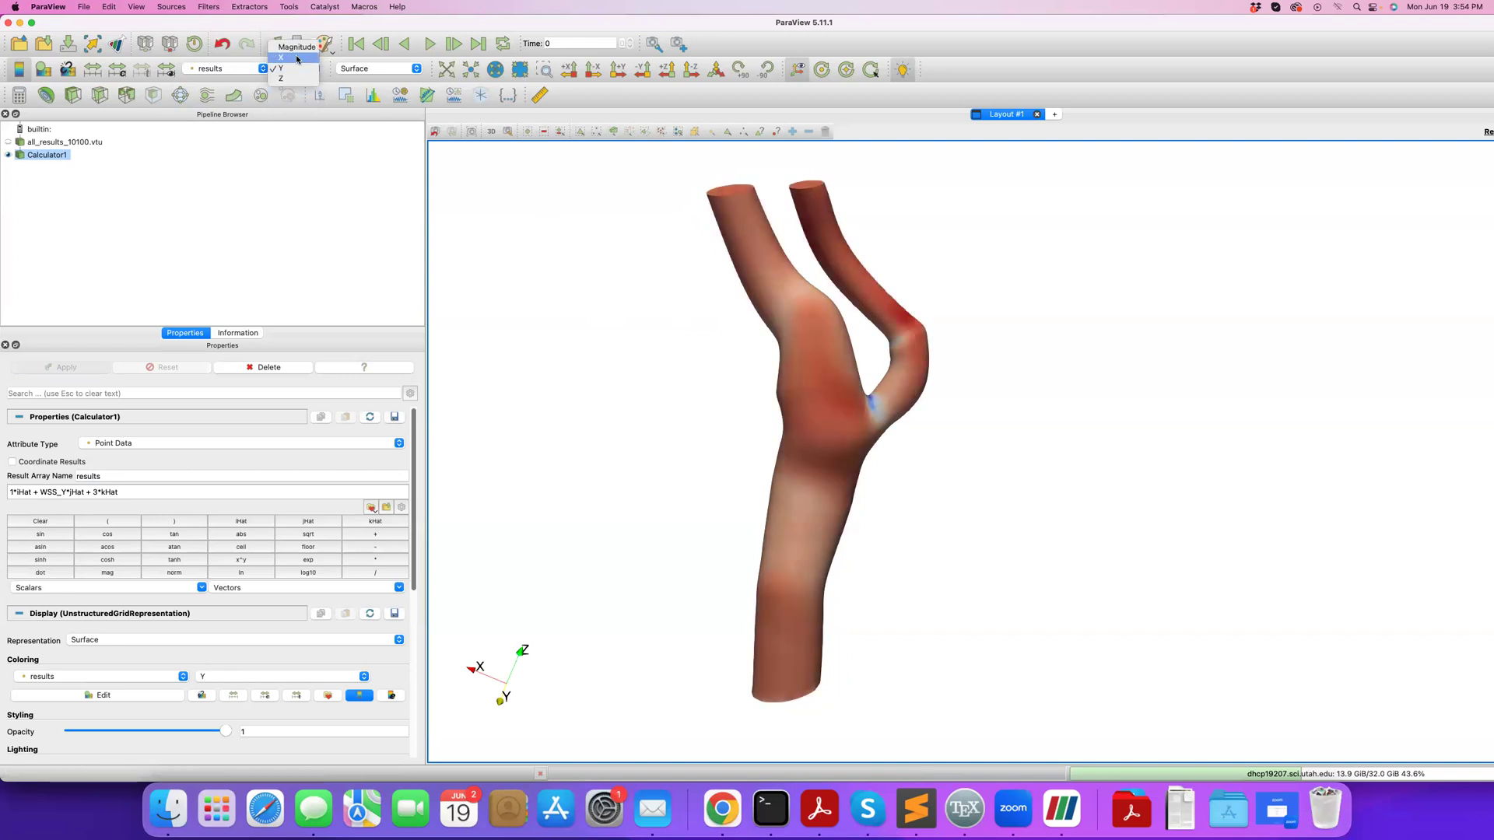
click(296, 54)
click(290, 69)
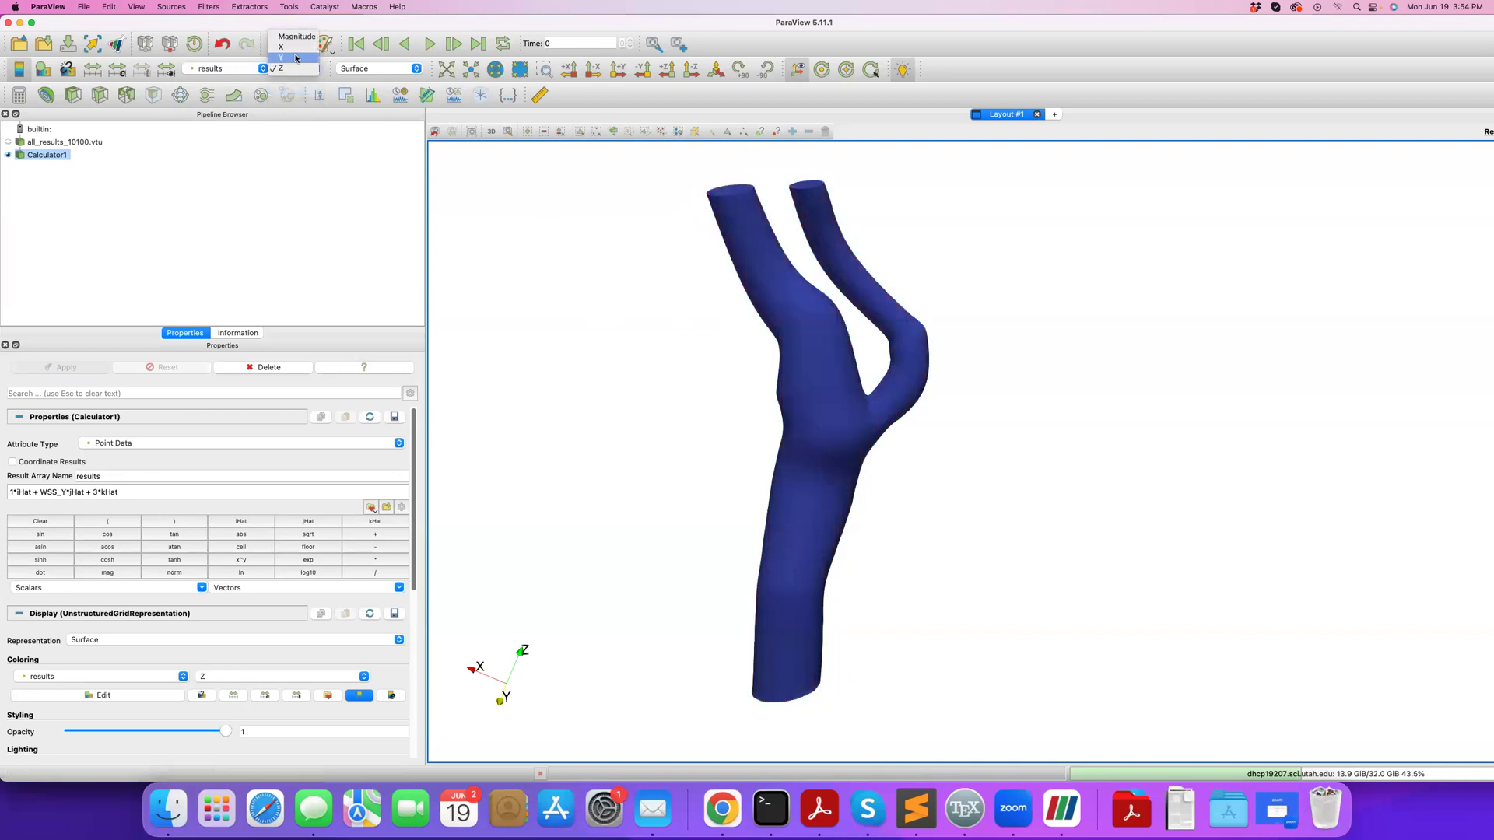
click(298, 37)
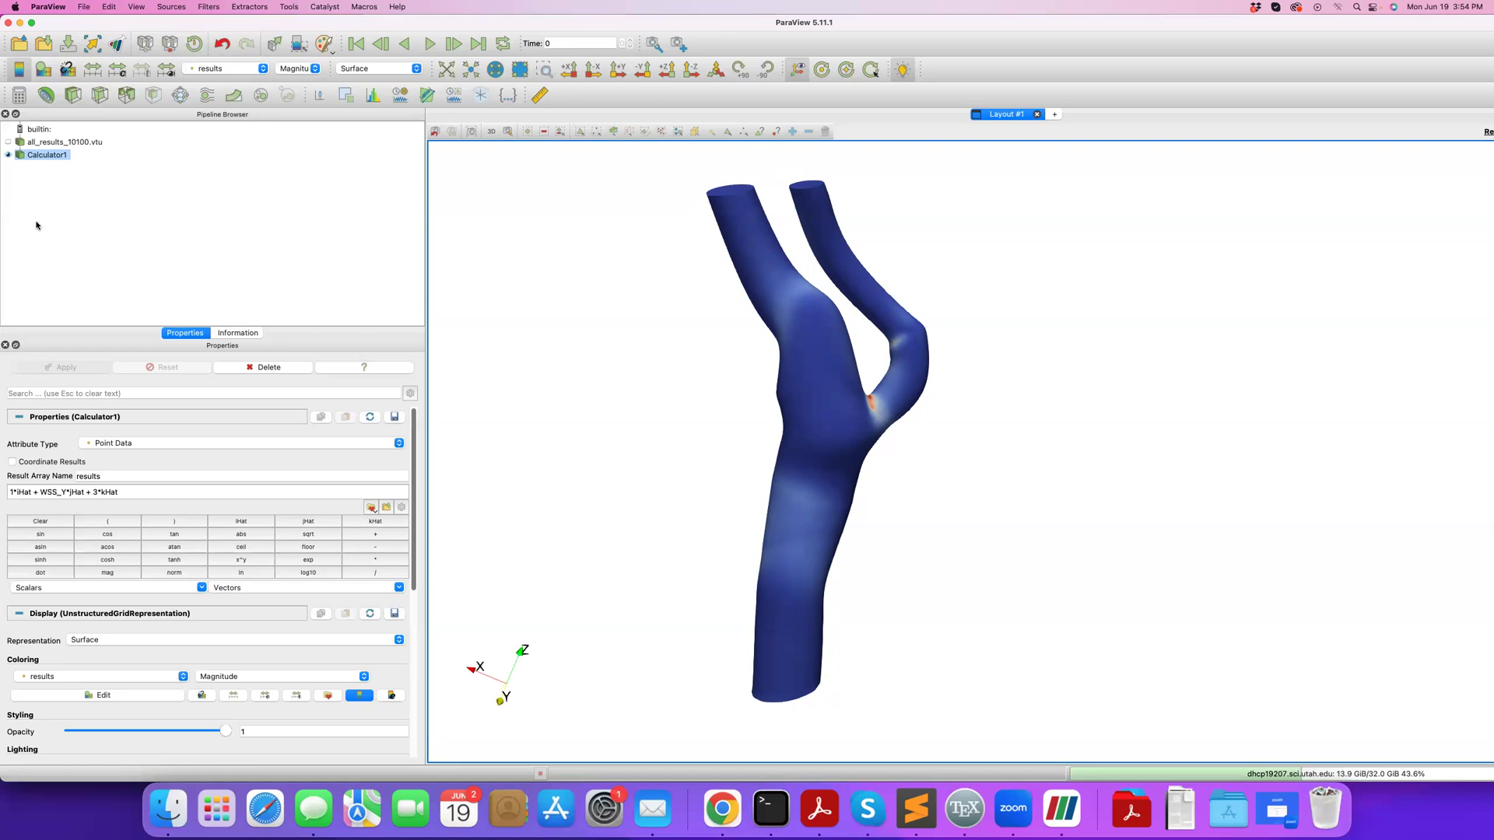
Delete Calculator1 from the pipeline and reselect all_results_10100.vtu.
click(209, 7)
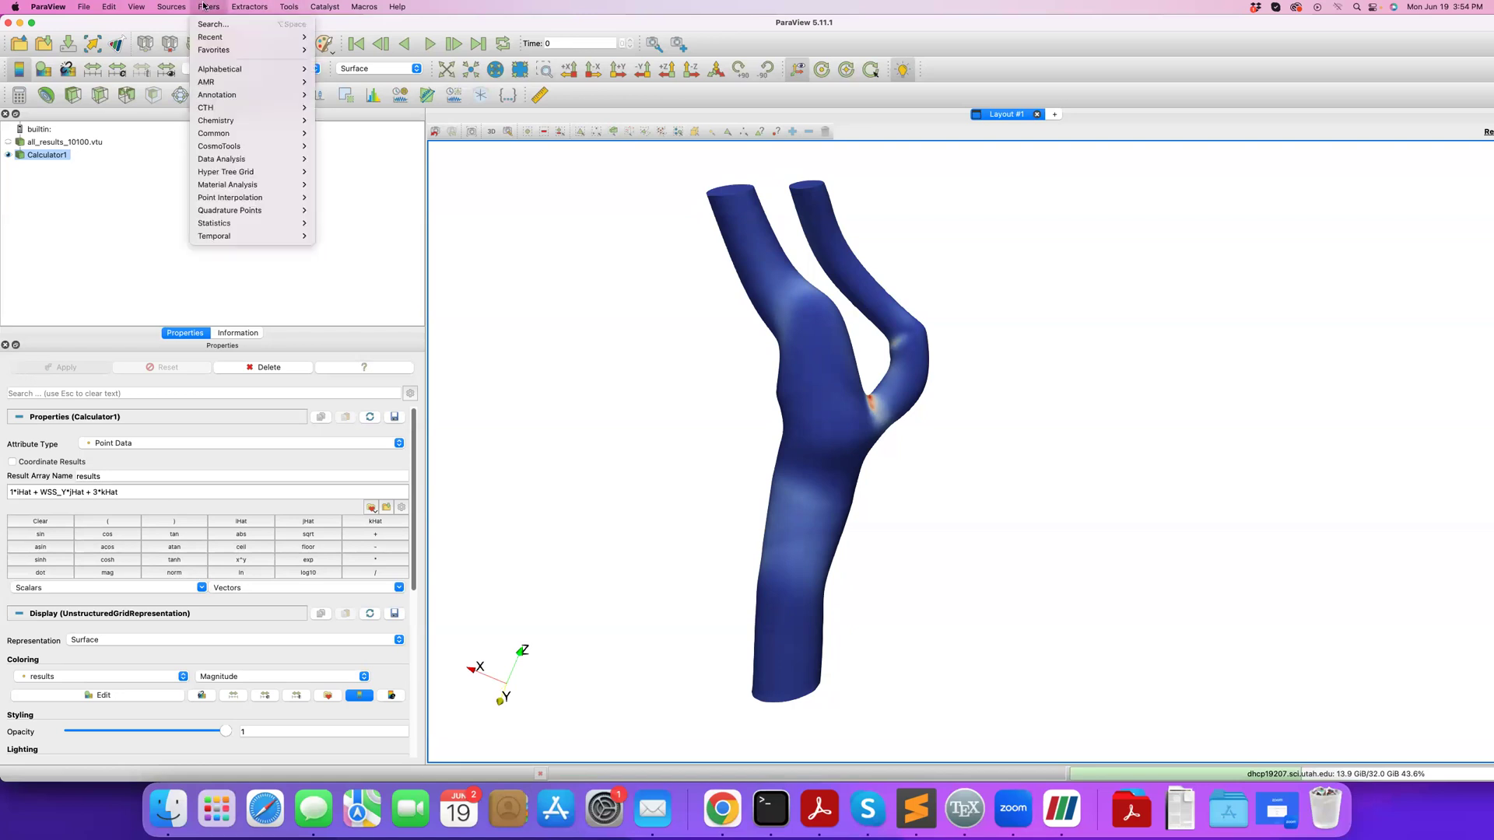
click(266, 331)
click(263, 367)
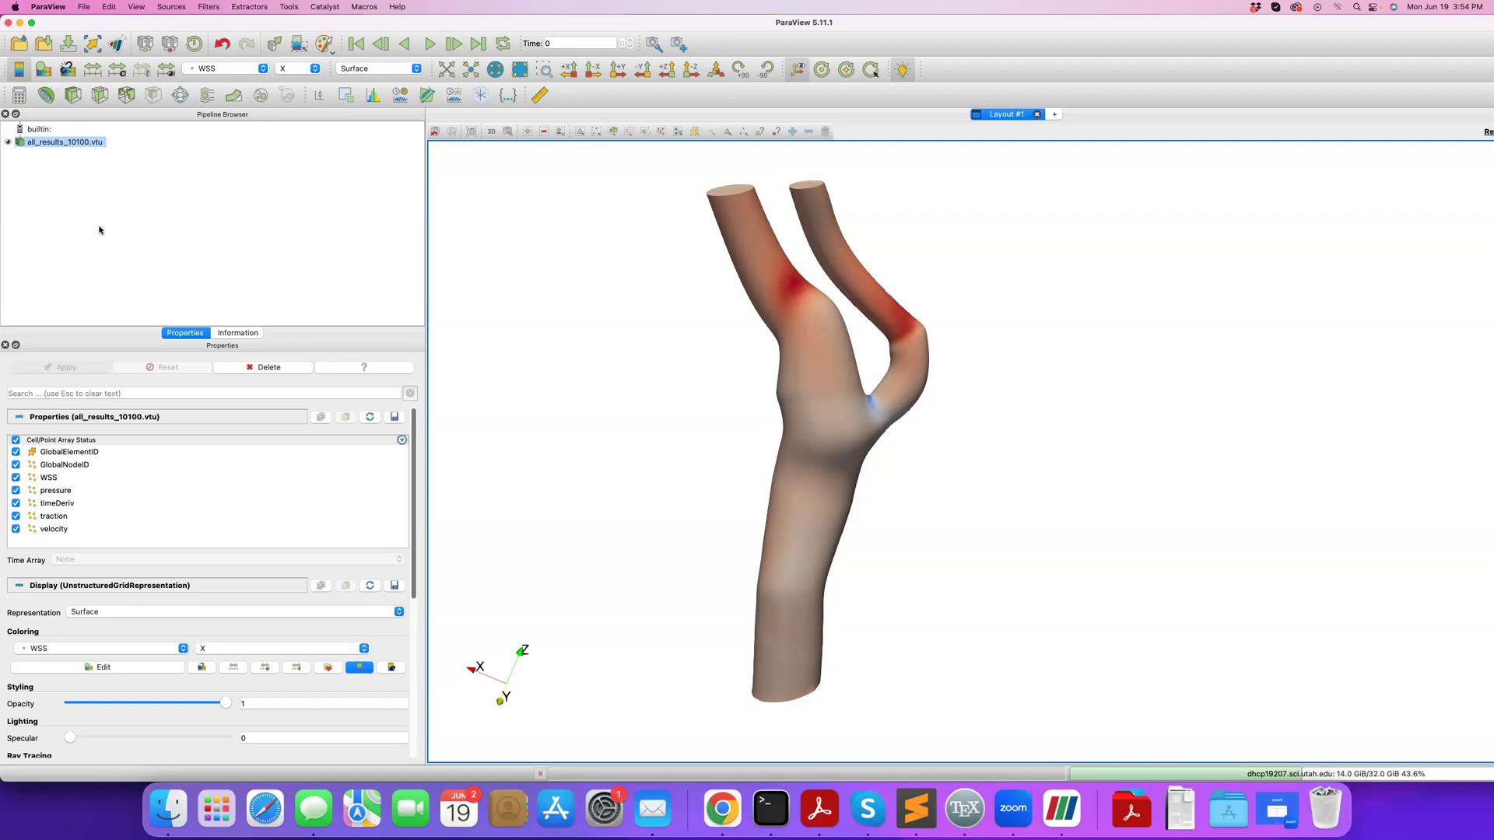
click(101, 216)
click(70, 143)
Add a new Calculator and name its output array WSS_normalized.
click(18, 95)
double_click(127, 476)
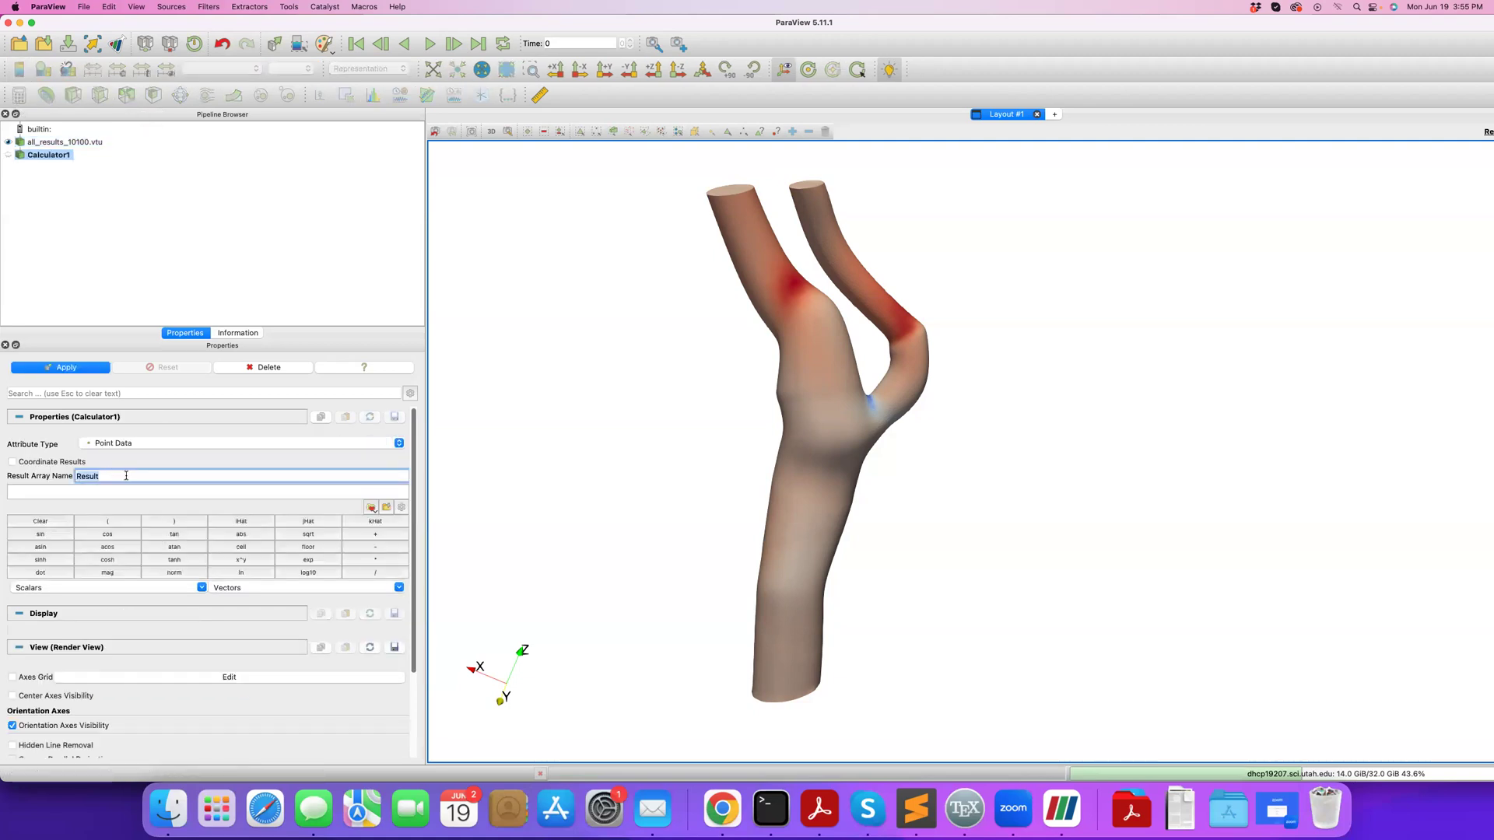
text(WSS_normalized)
click(137, 490)
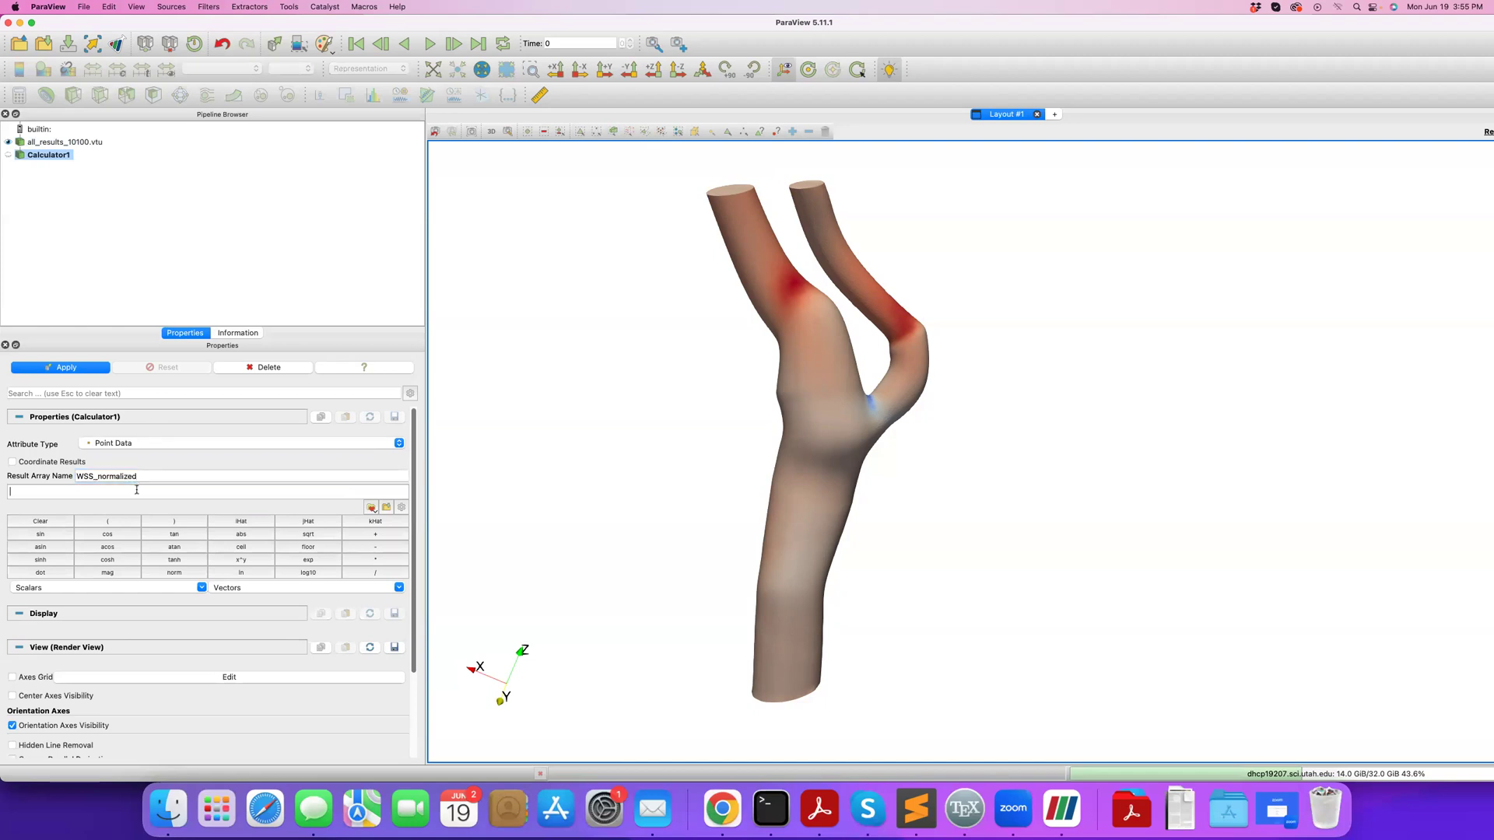
click(112, 579)
key(BackSpace)
key(BackSpace)
key(BackSpace)
key(BackSpace)
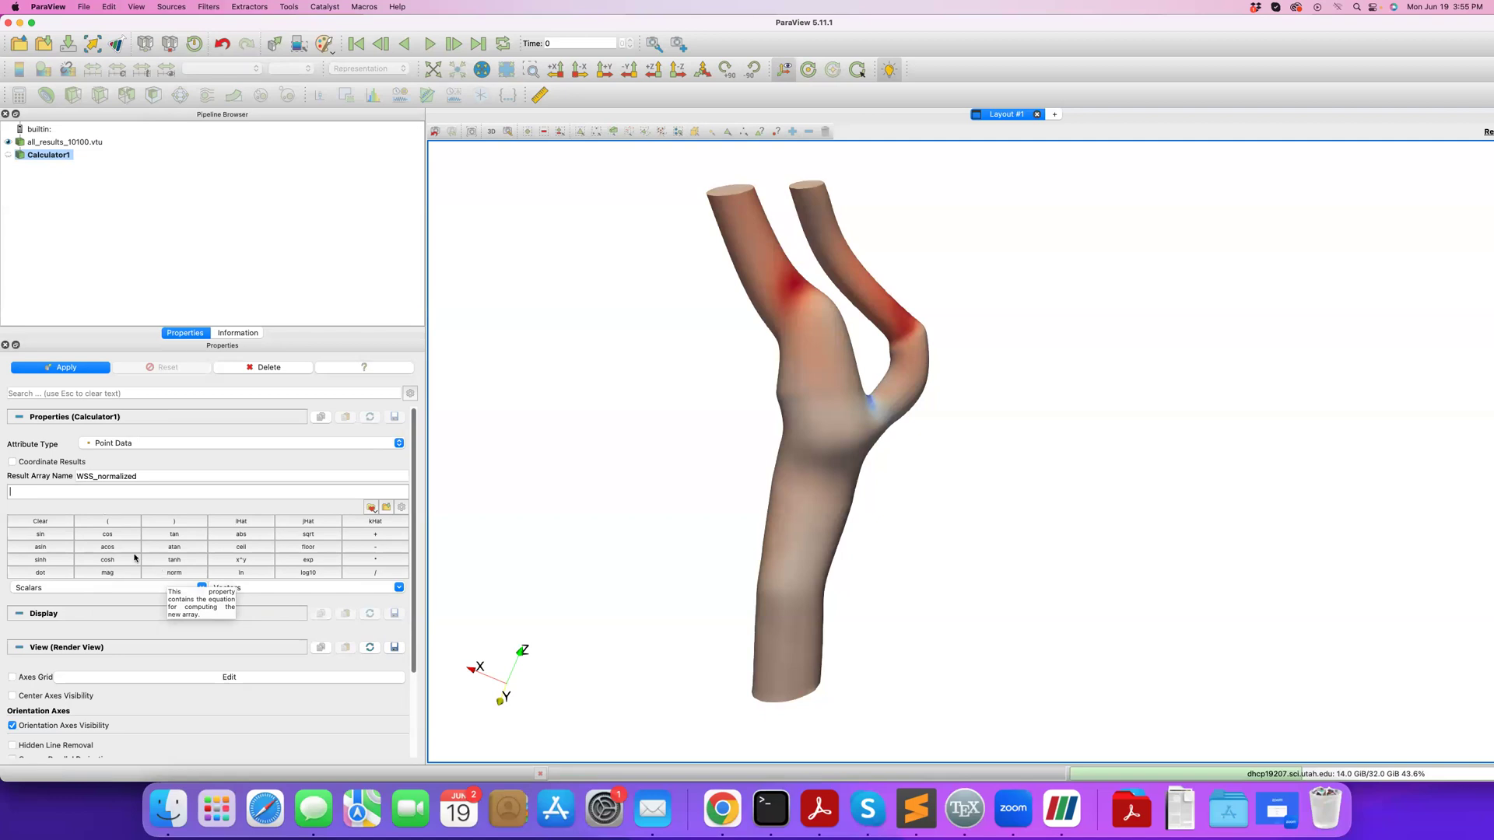
Try the expression WSS/mag(WSS), then clear it.
click(244, 588)
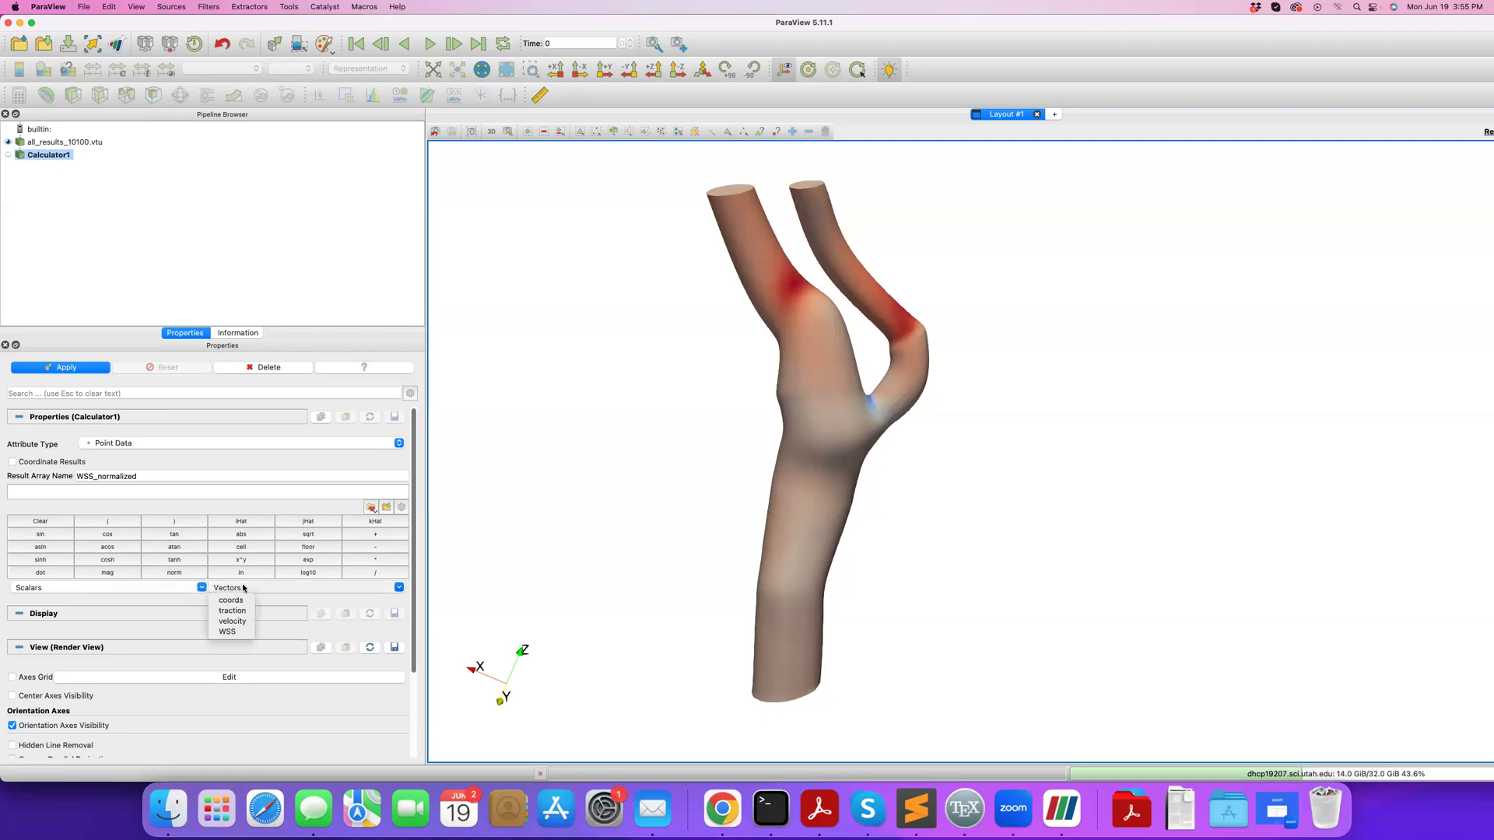
click(227, 632)
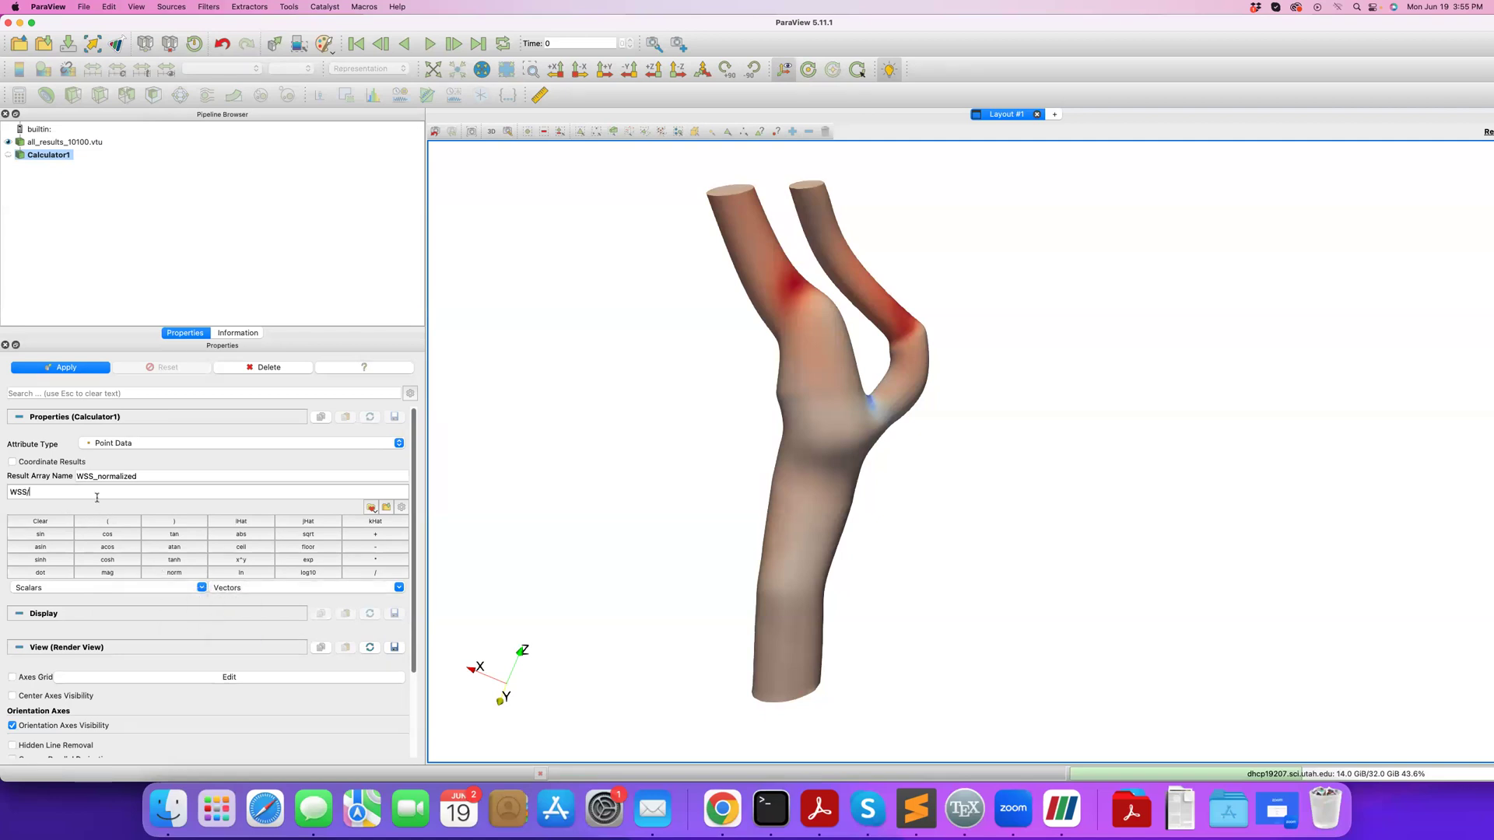
text(/mag(WSS))
key(super+a)
key(BackSpace)
Enter norm(WSS) as the expression and apply the calculator.
click(174, 573)
click(234, 587)
click(226, 629)
click(159, 520)
click(51, 366)
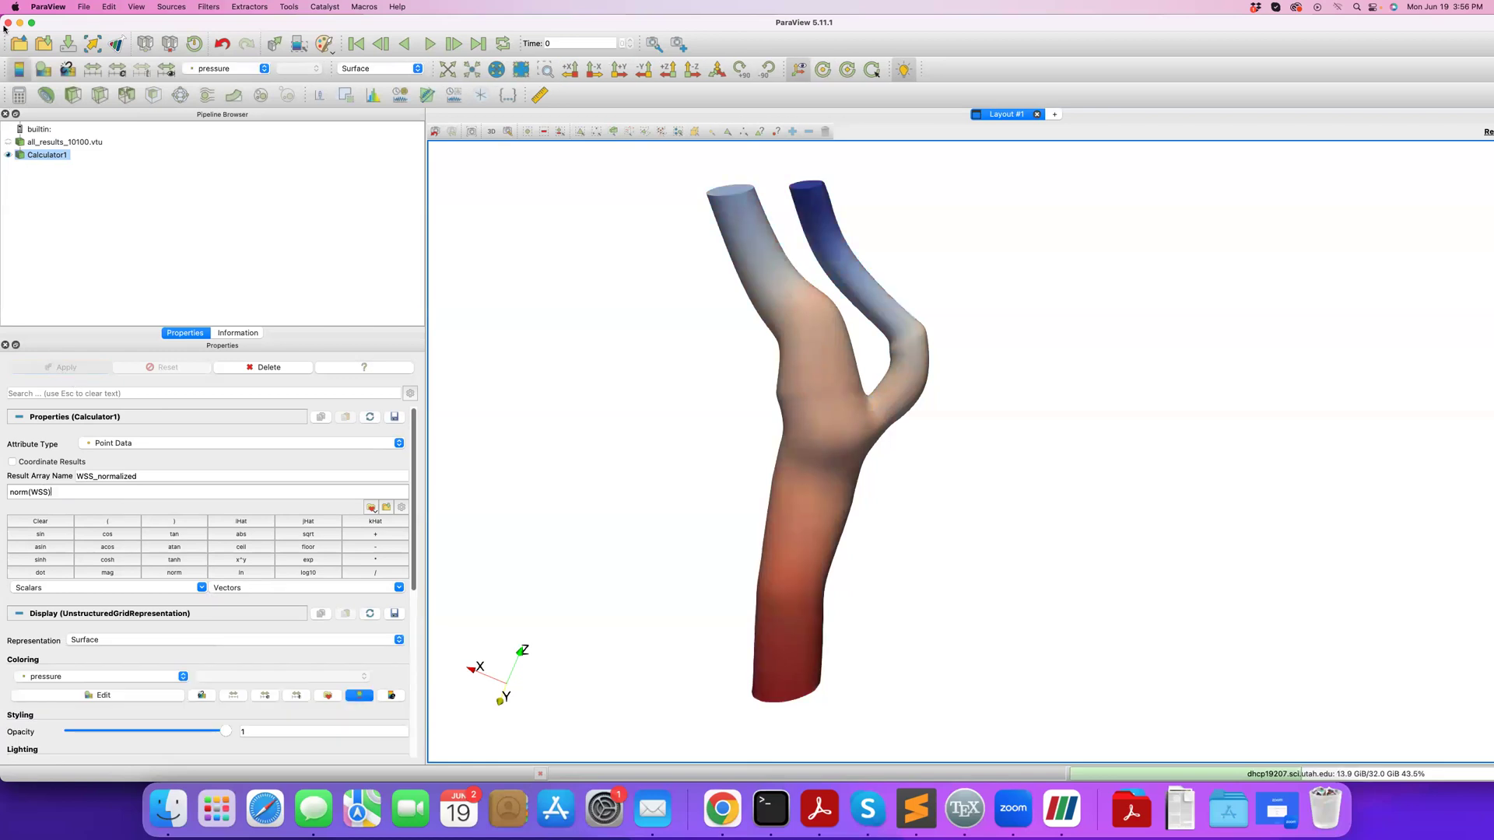
Apply a Gradient filter (Gradient1) using WSS_normalized as its scalar array.
click(209, 7)
mouse_move(234, 69)
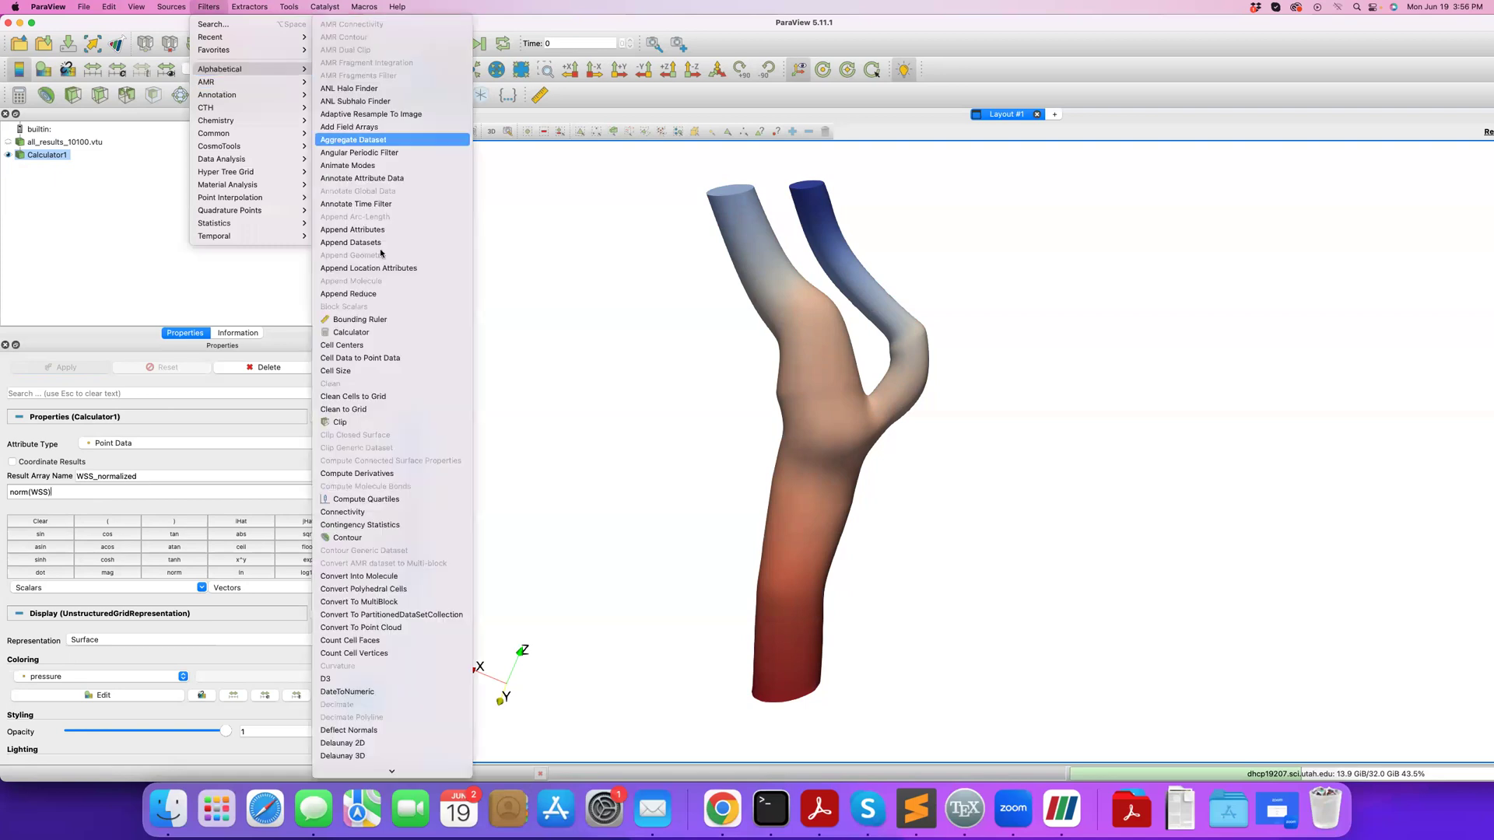
scroll(376, 579, down, 15)
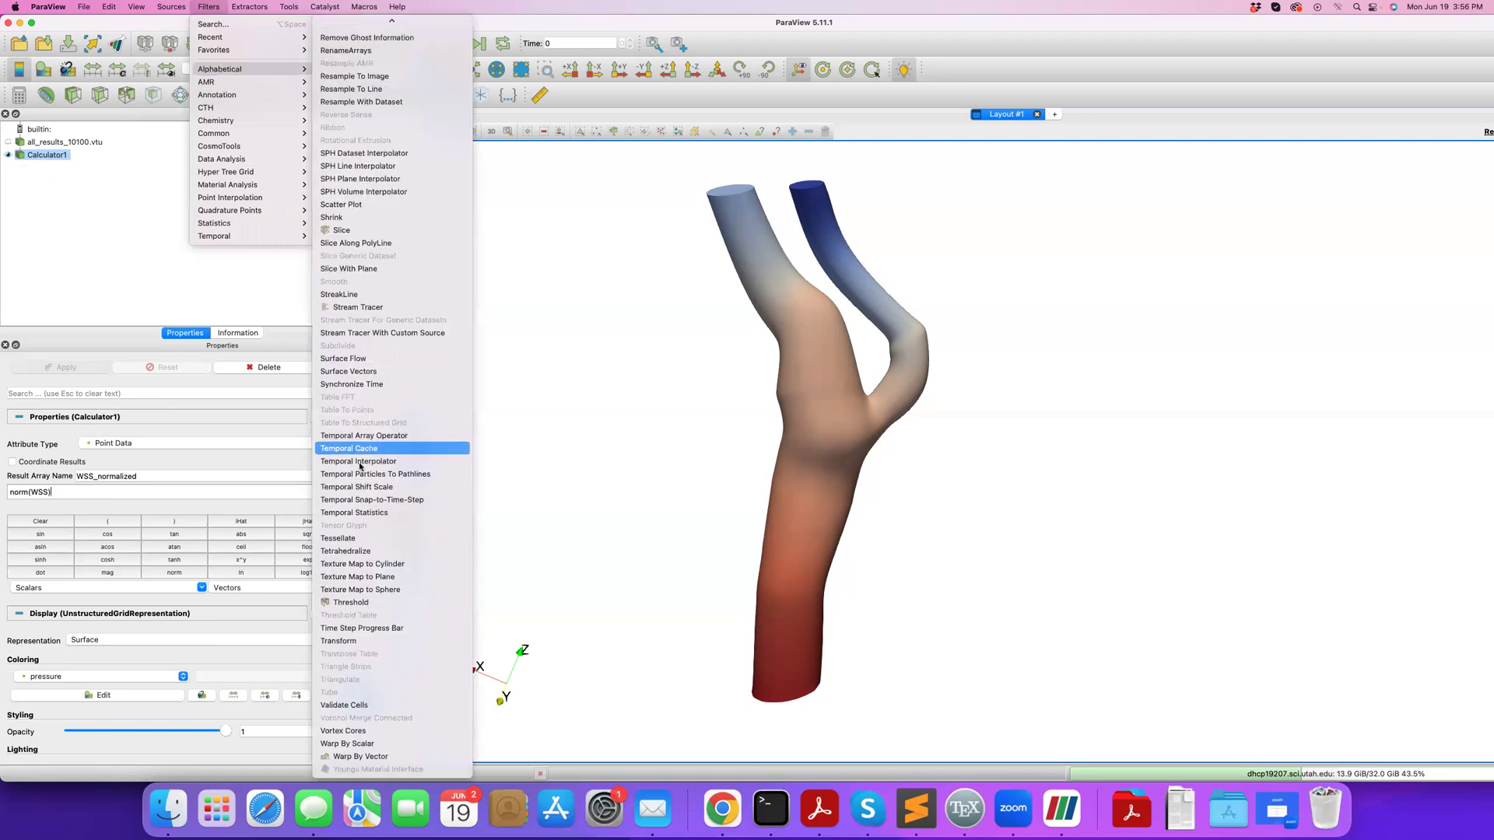
scroll(360, 478, up, 15)
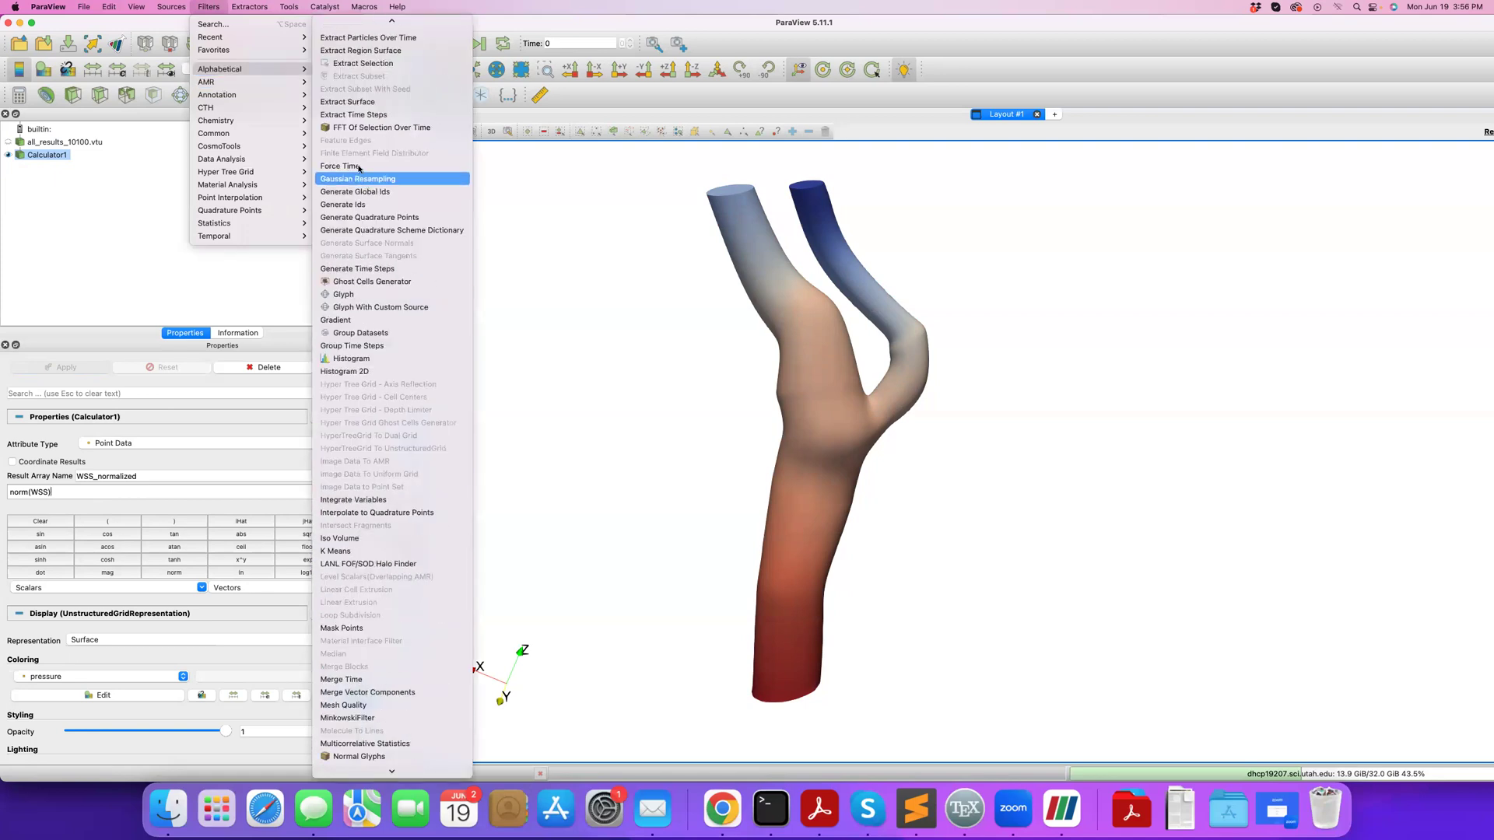
click(360, 321)
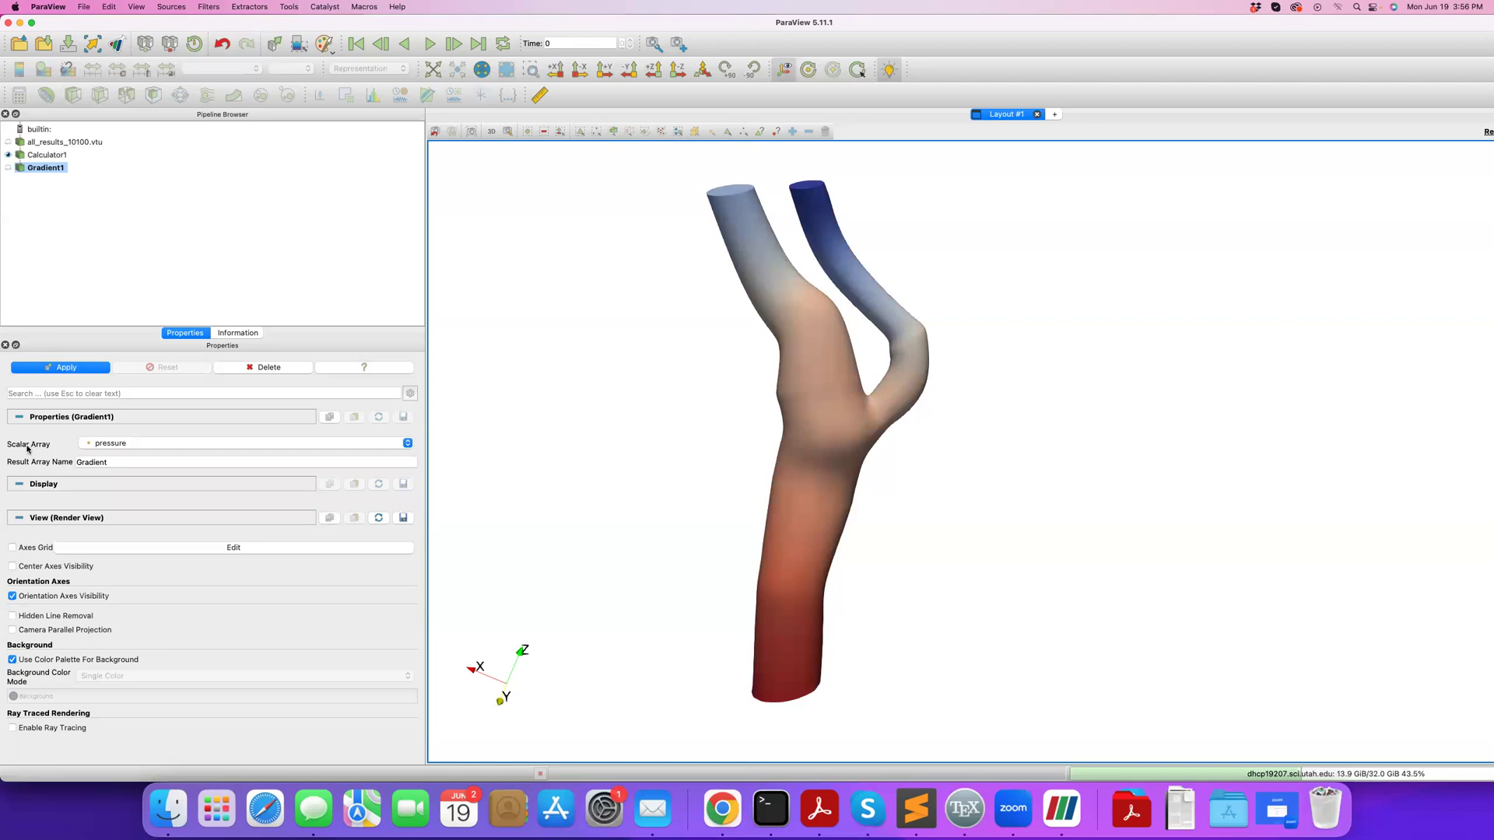
click(109, 444)
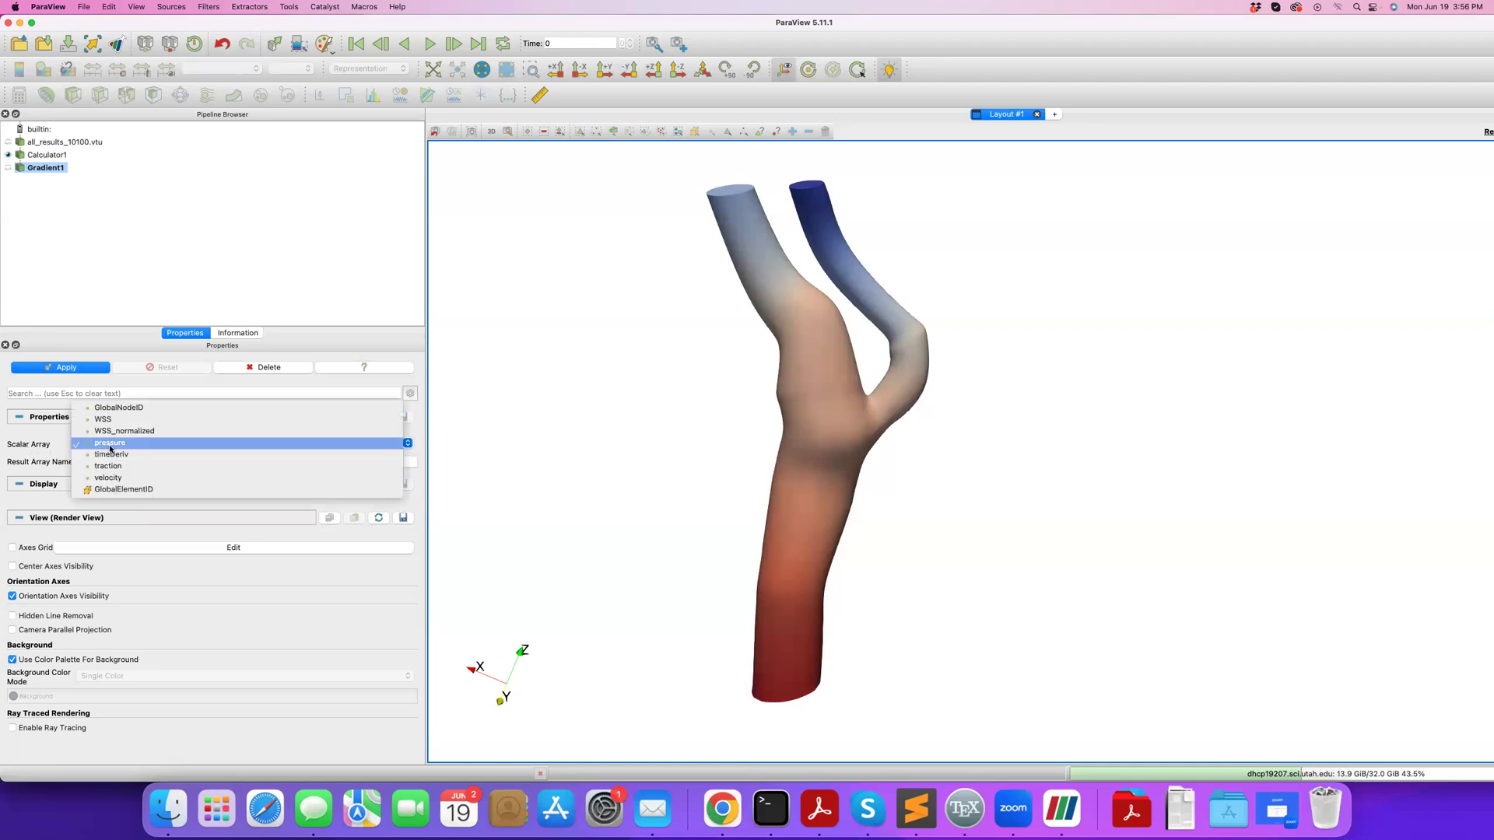
click(122, 432)
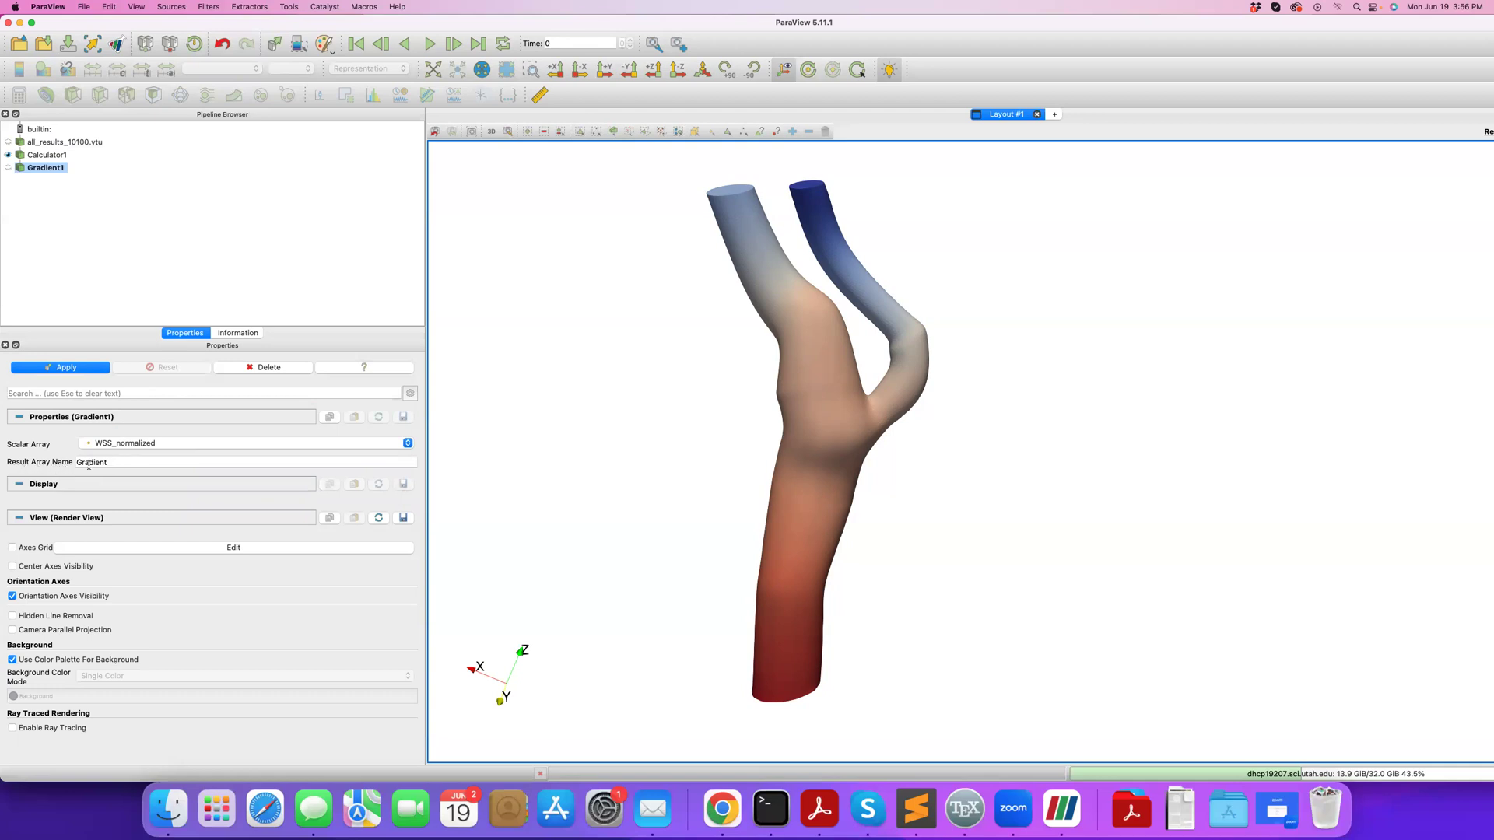
click(76, 368)
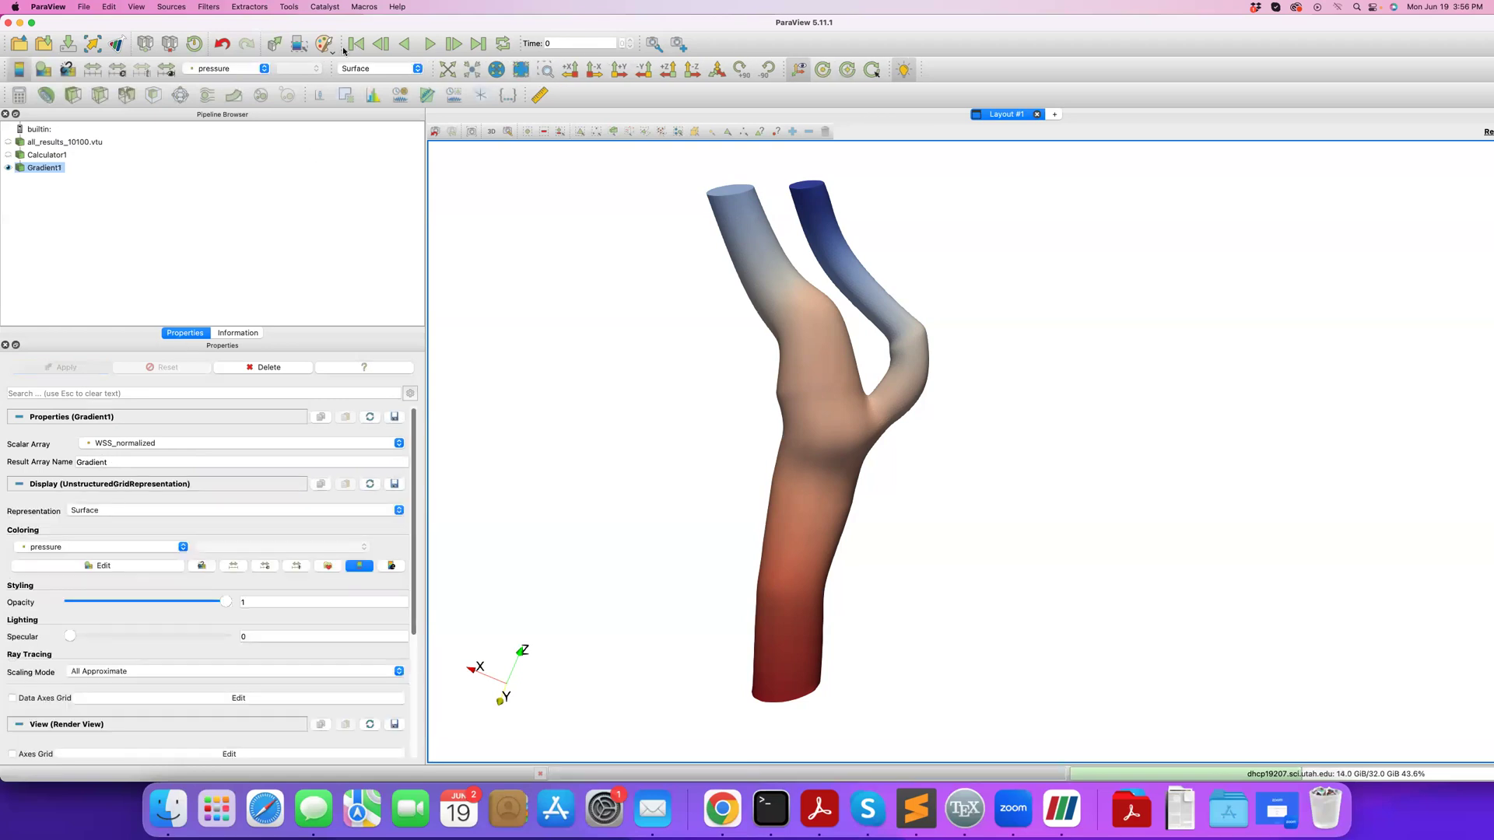
Colour the vessel by the Gradient array's component 0.
click(216, 69)
click(213, 46)
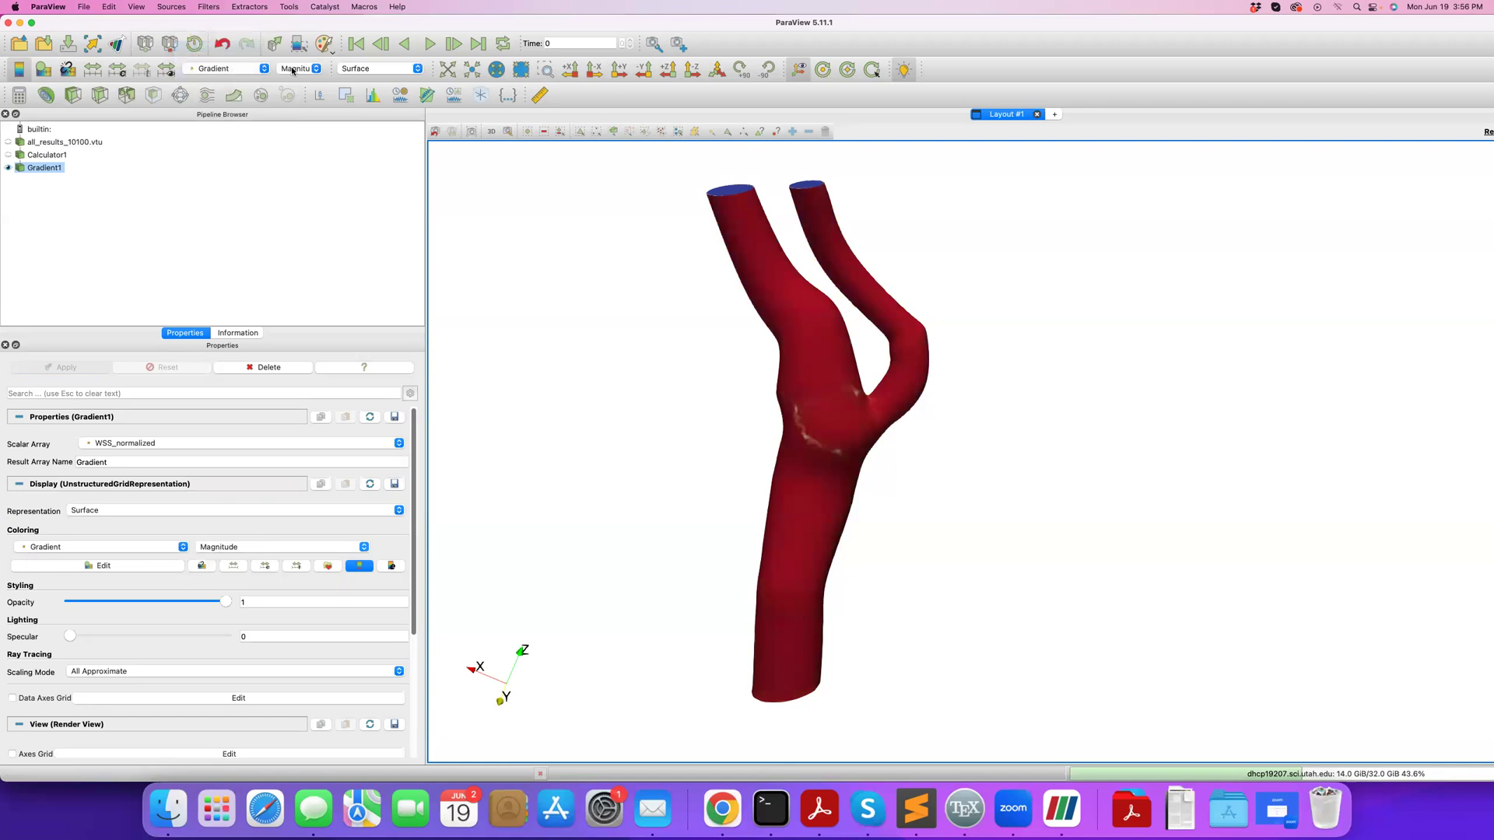
click(294, 69)
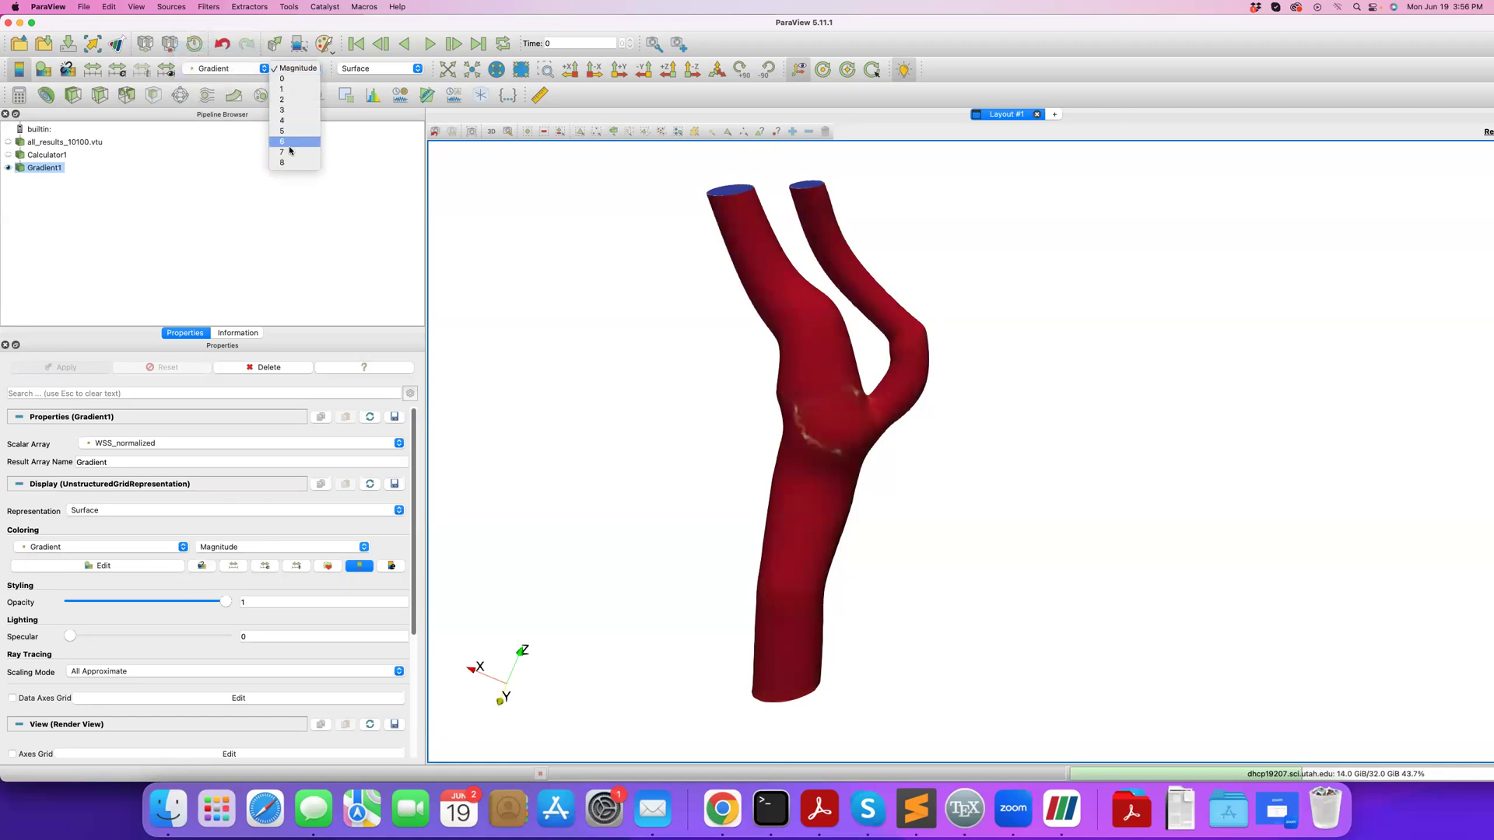
click(281, 78)
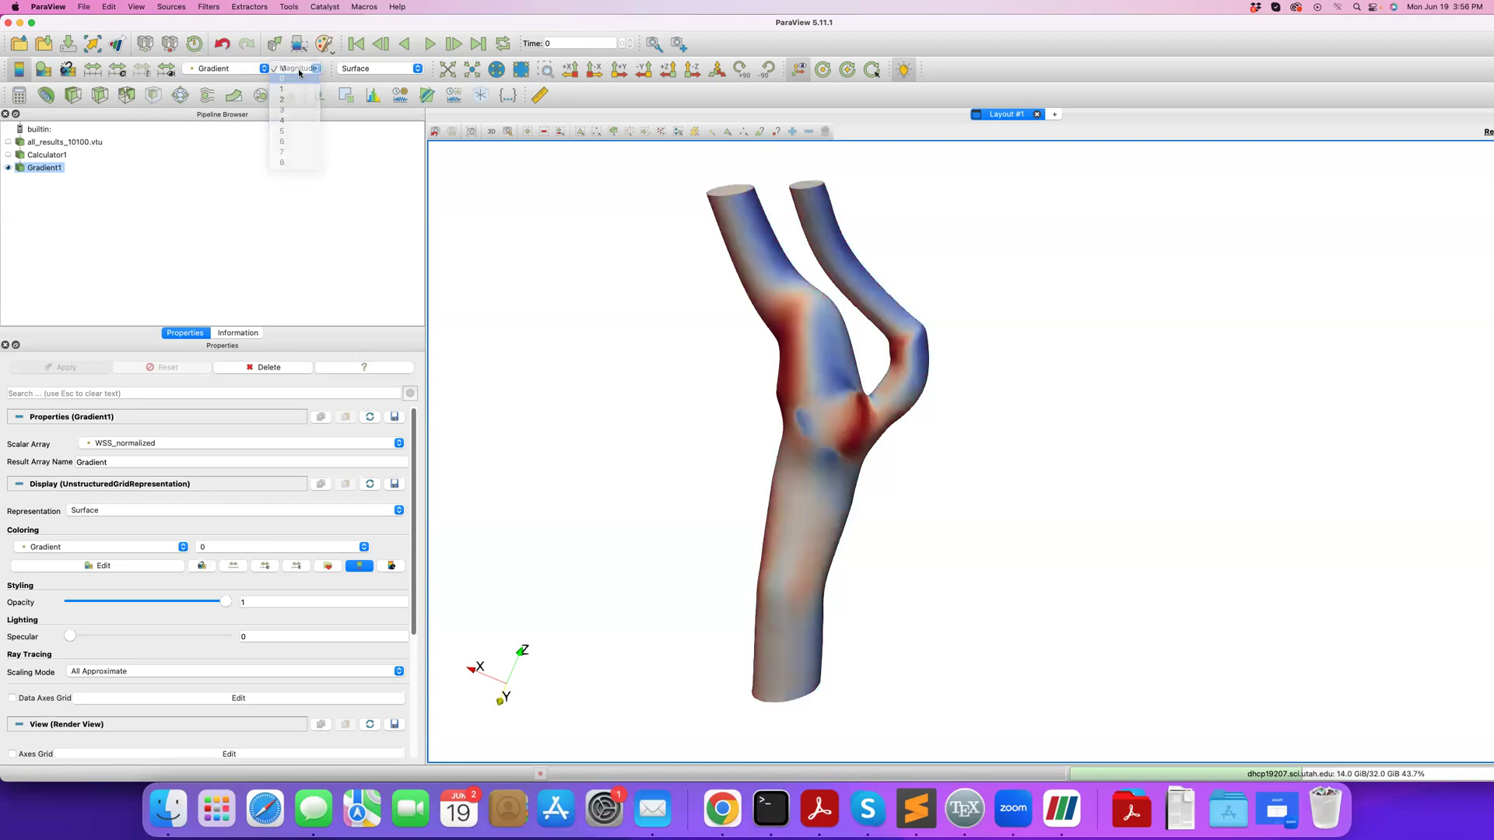
Inspect the vessel coloured by further Gradient components, including 5 and 8.
click(297, 68)
click(292, 89)
click(297, 69)
click(292, 99)
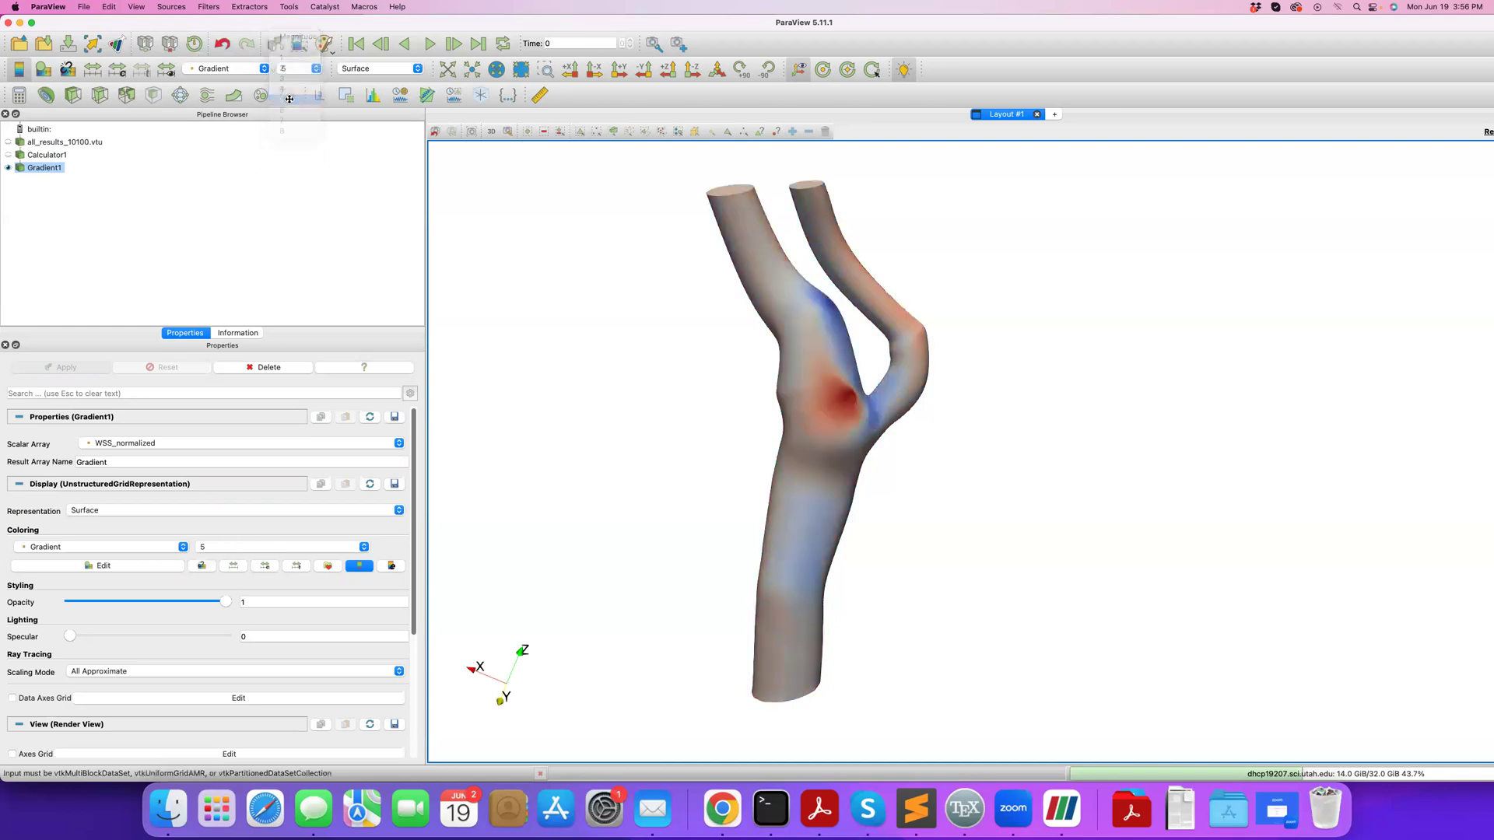
click(296, 68)
click(292, 123)
click(296, 68)
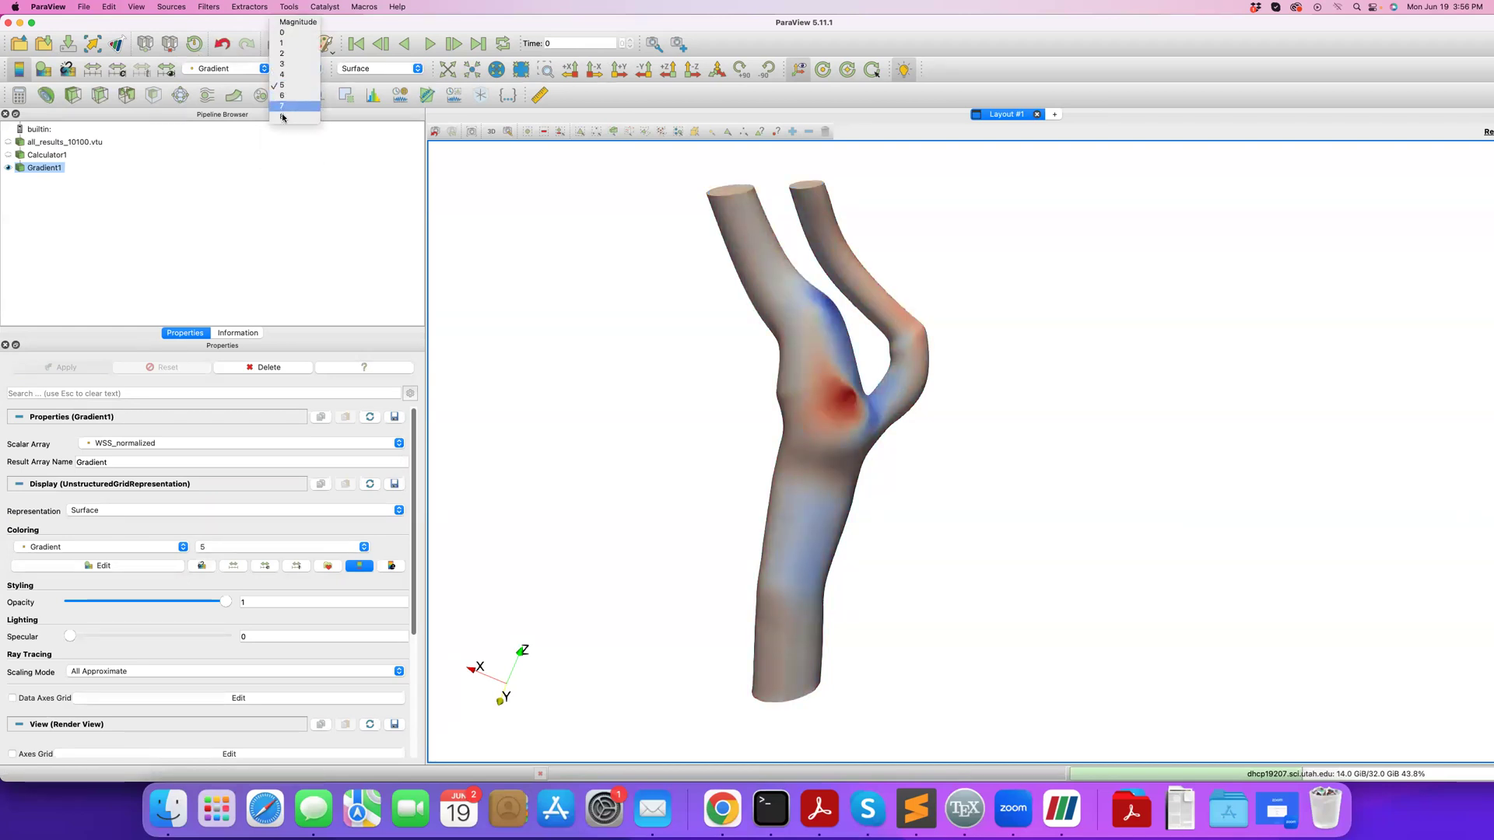
click(284, 115)
click(286, 70)
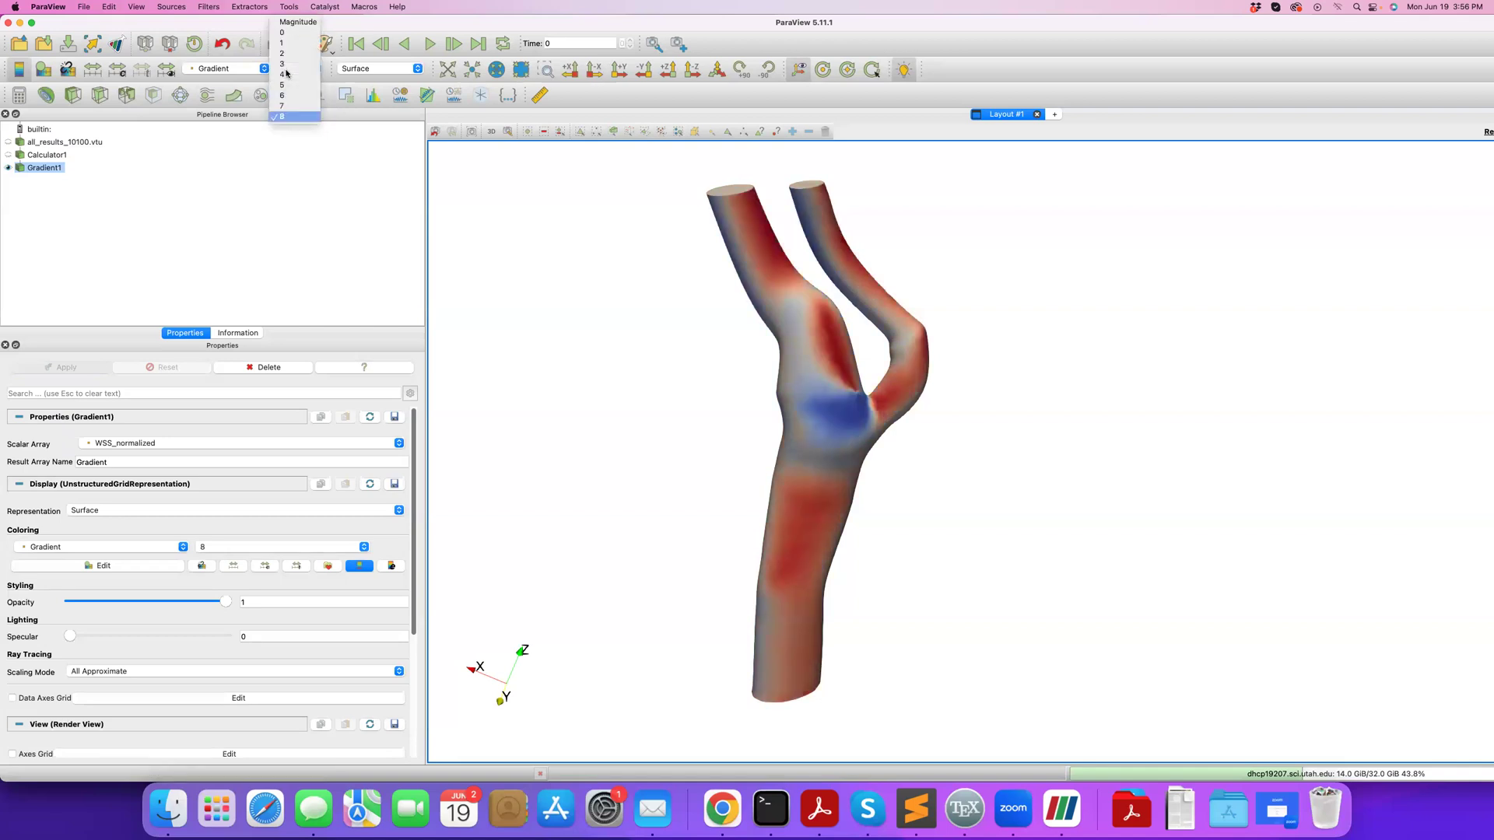
Check Gradient component 4, then return to Gradient Magnitude with Gradient1 selected.
click(296, 25)
click(299, 68)
click(295, 117)
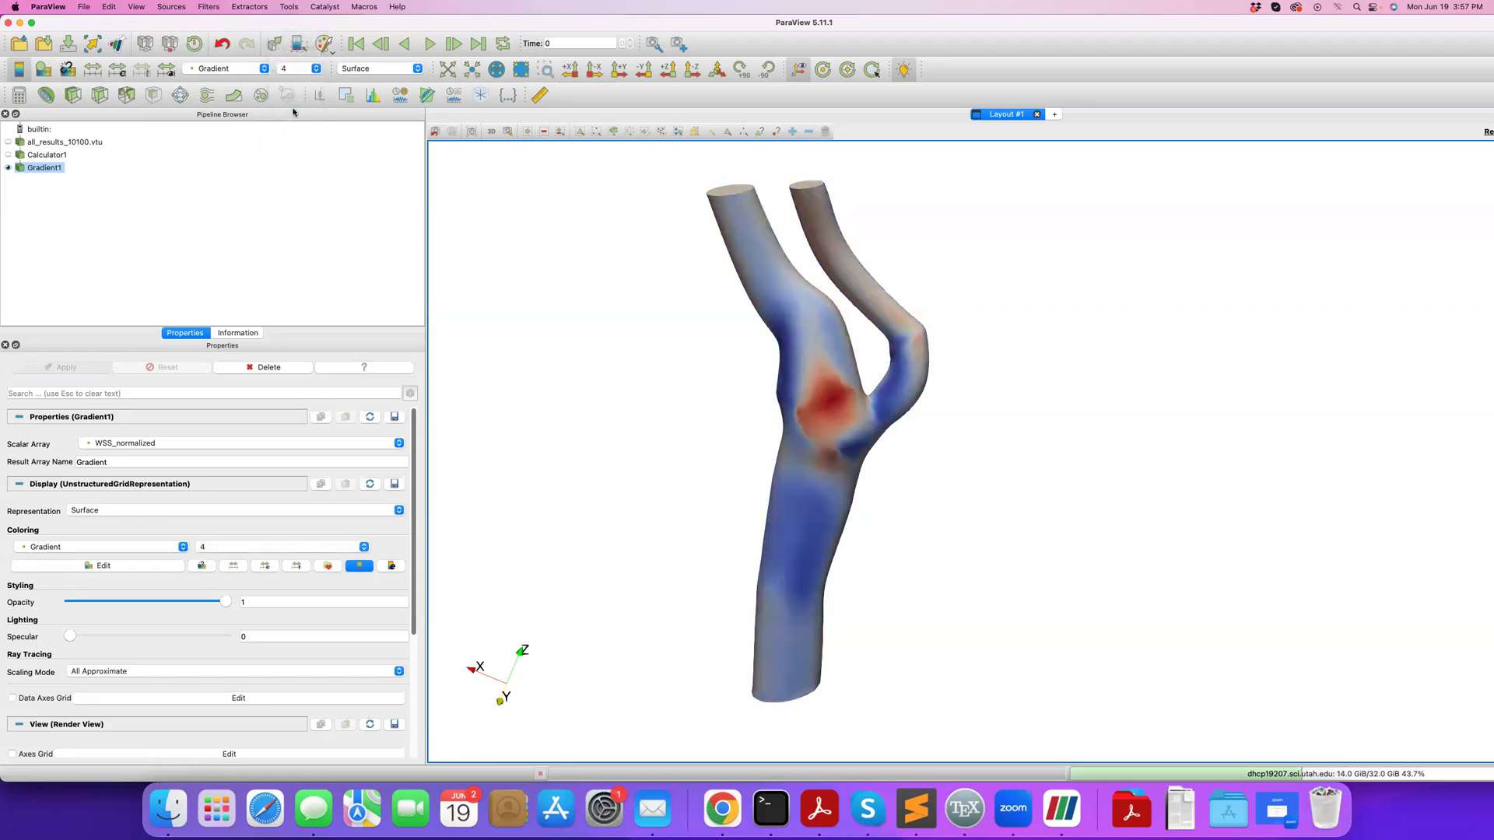
click(307, 69)
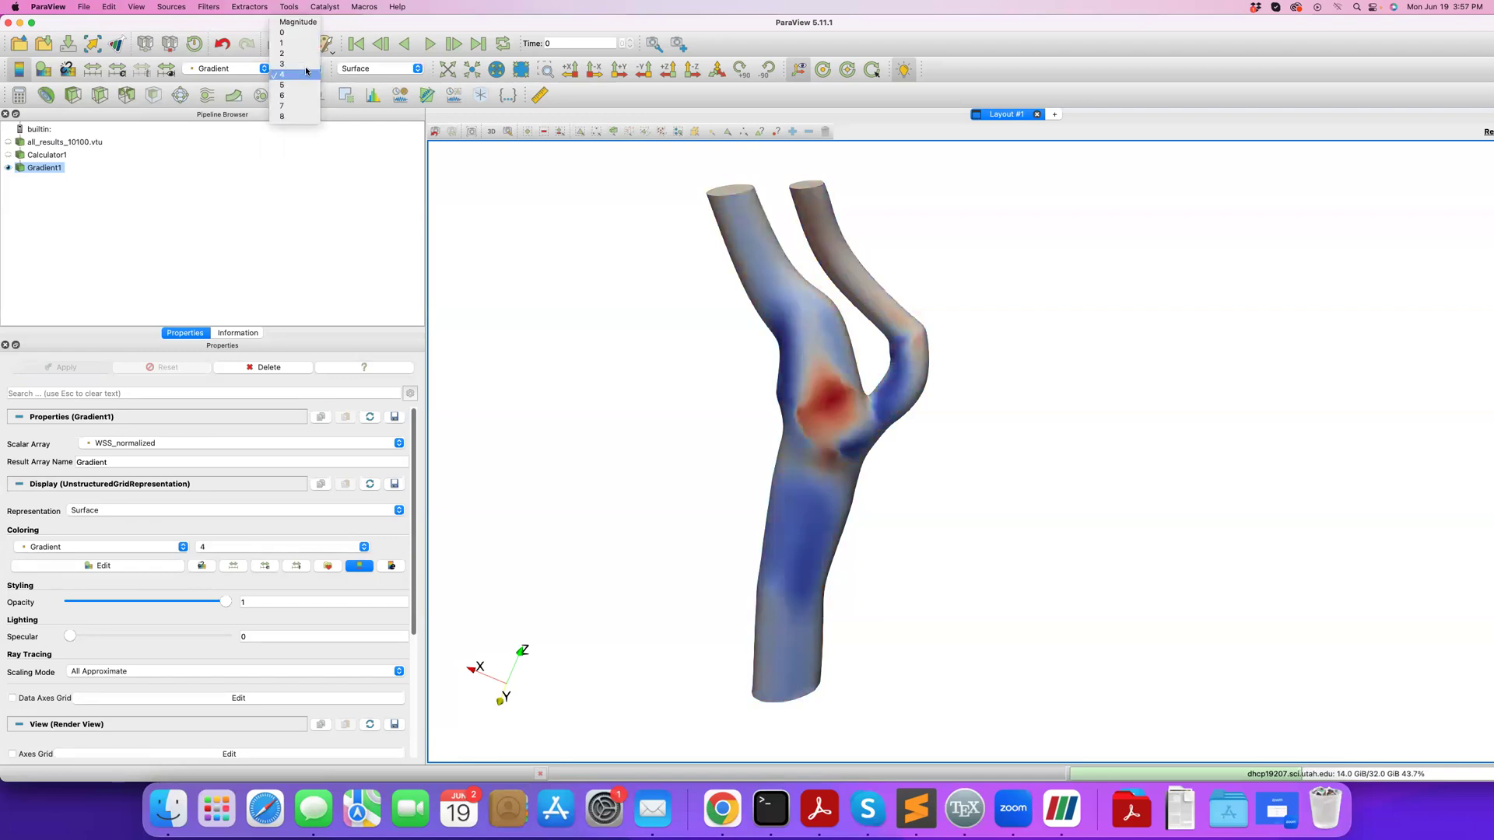
click(294, 22)
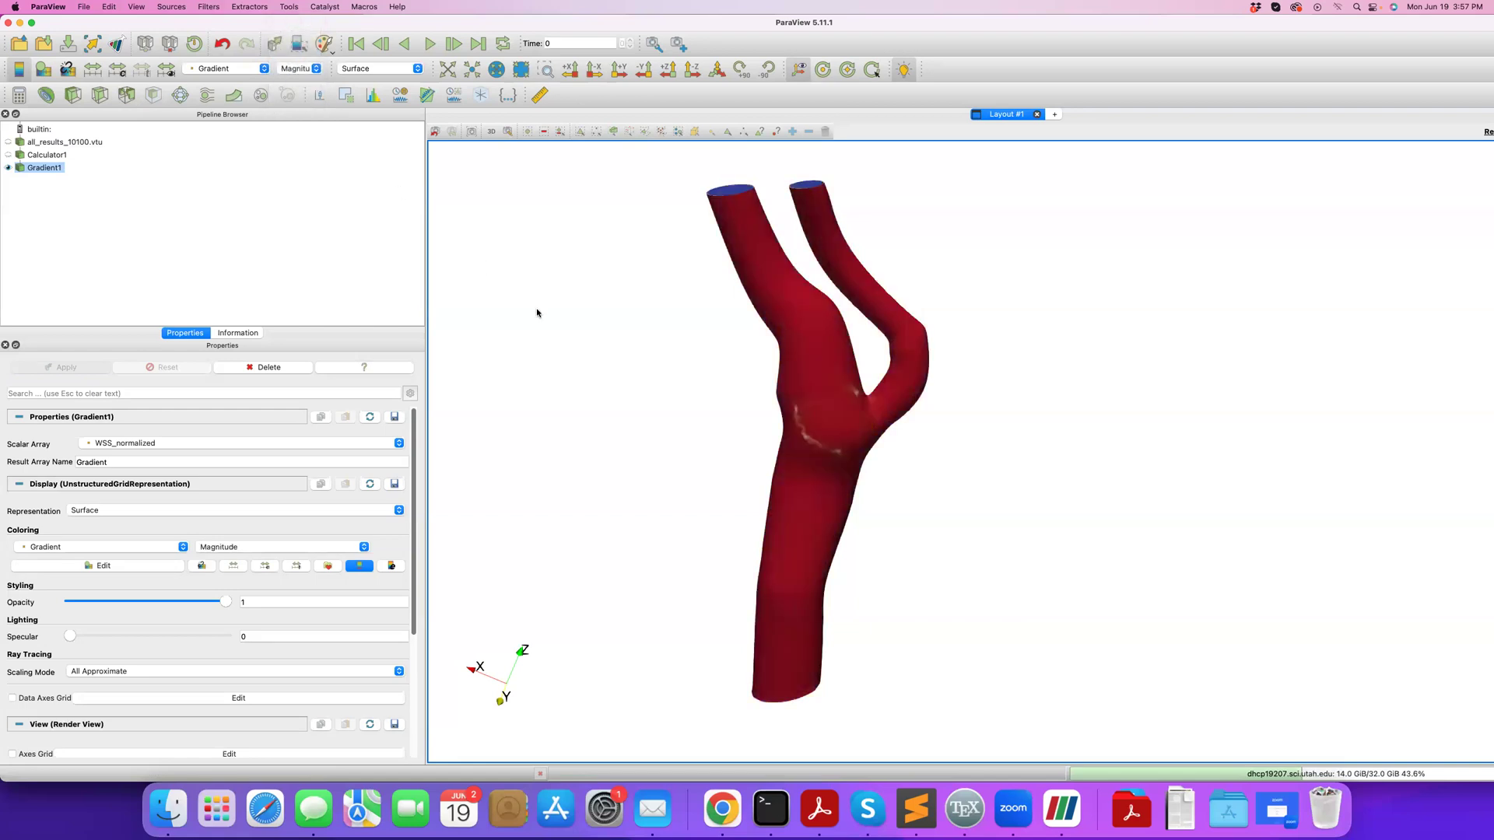
drag(537, 313, 638, 350)
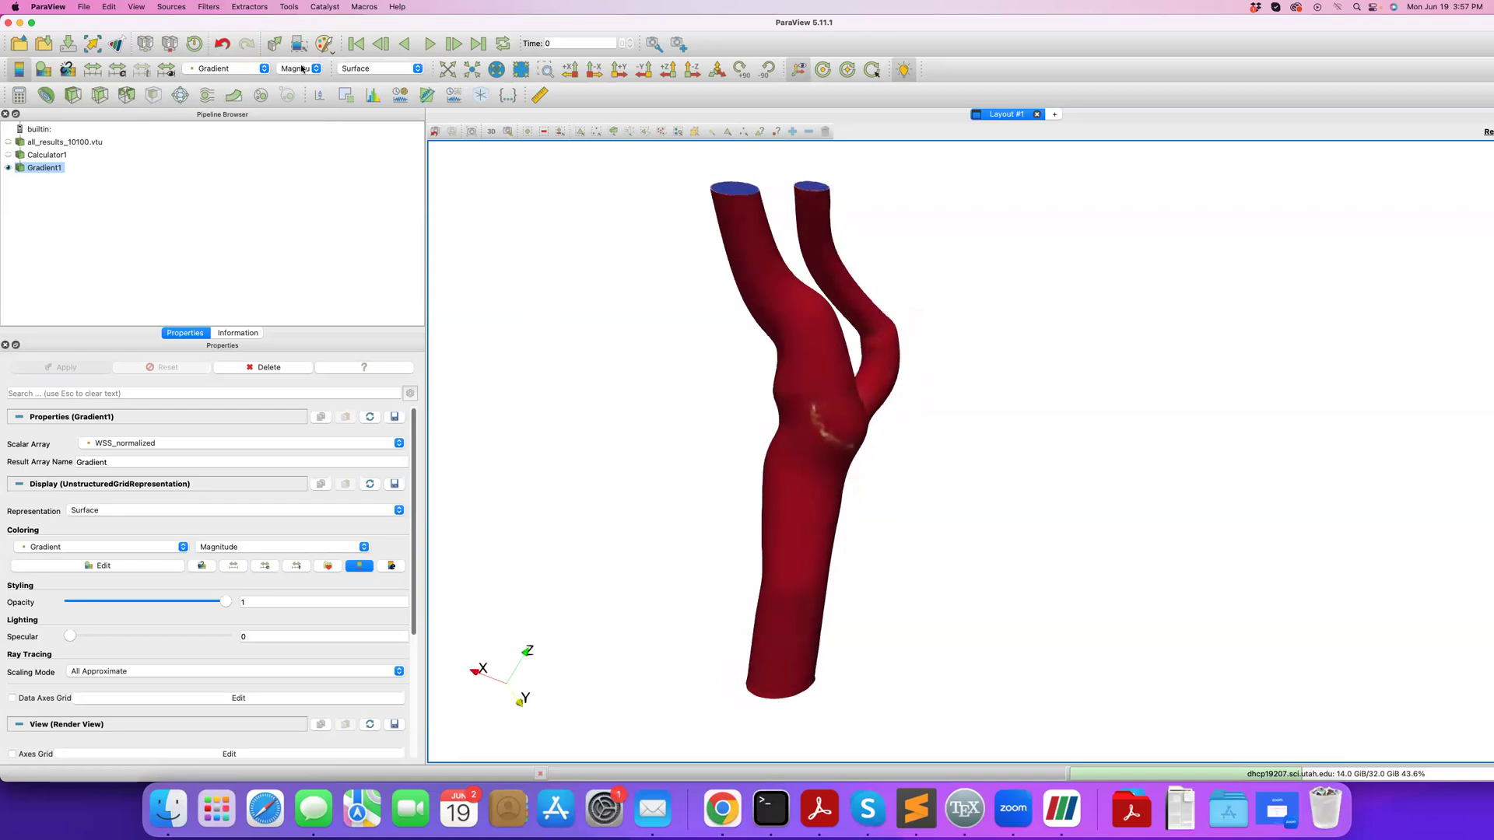
click(98, 194)
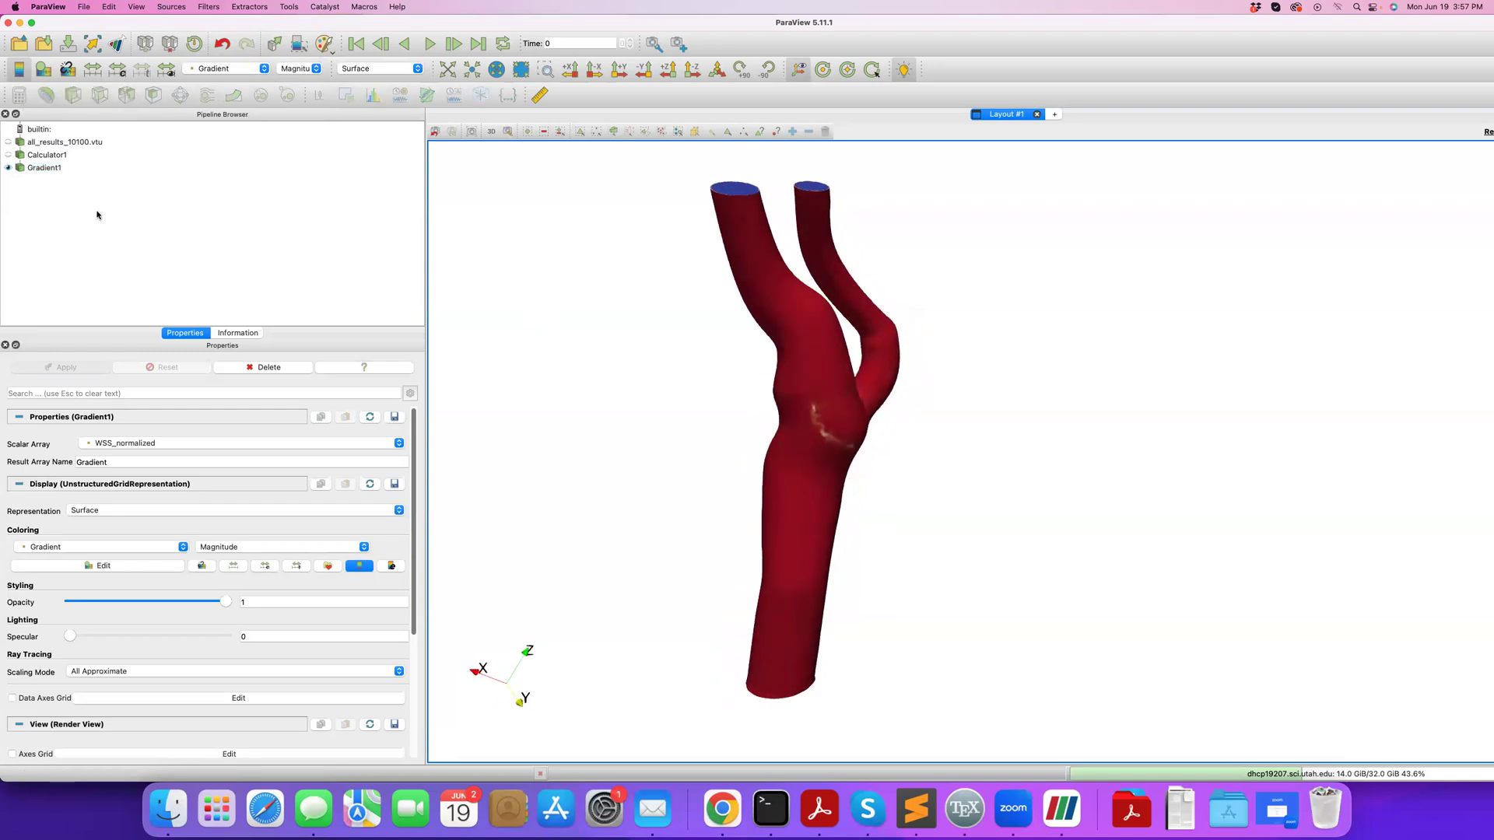
click(46, 167)
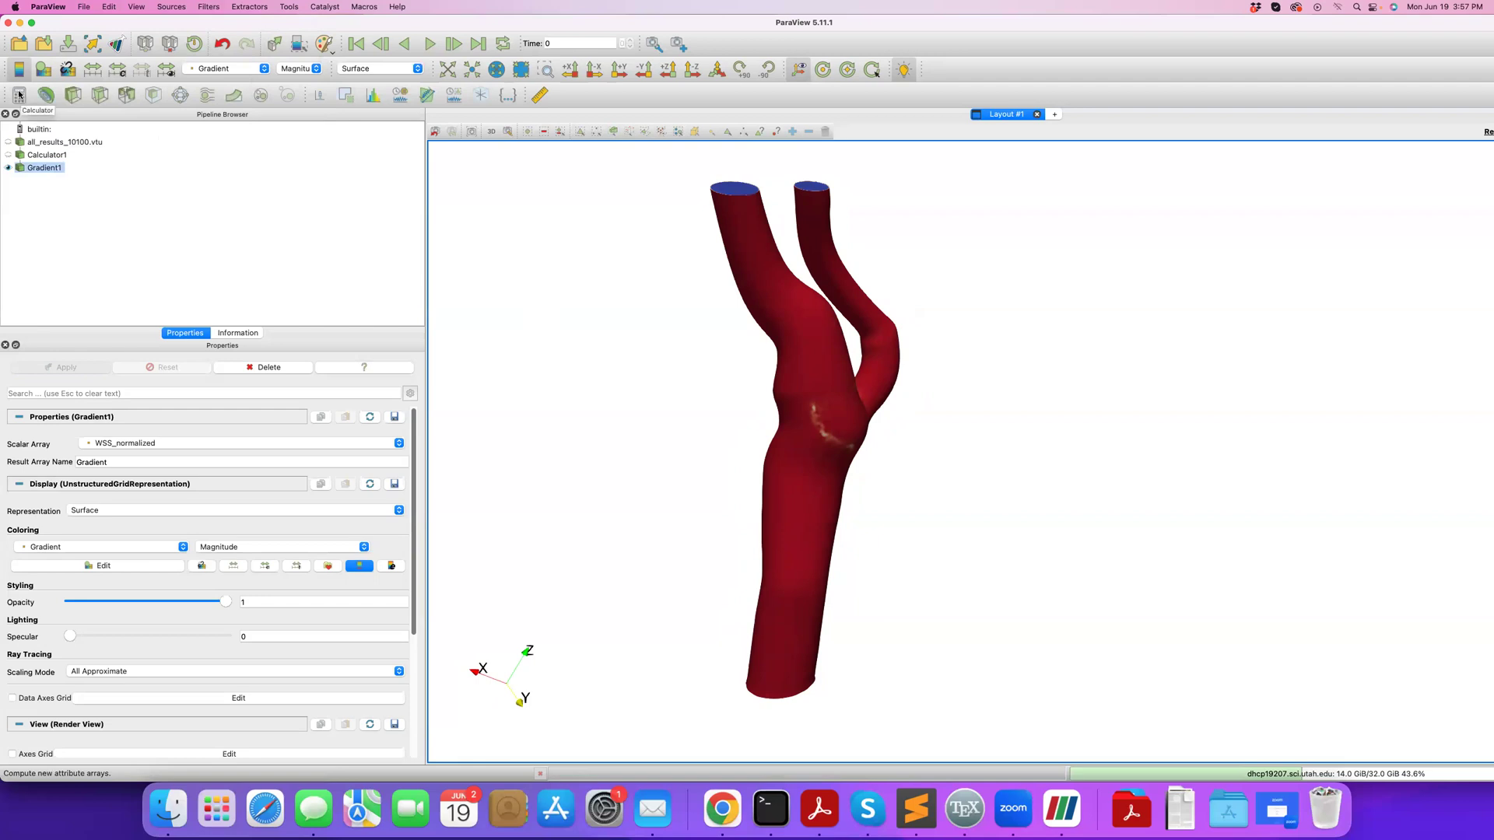
Add a Calculator on Gradient1 with the result array named WSSdiv.
click(20, 94)
click(179, 477)
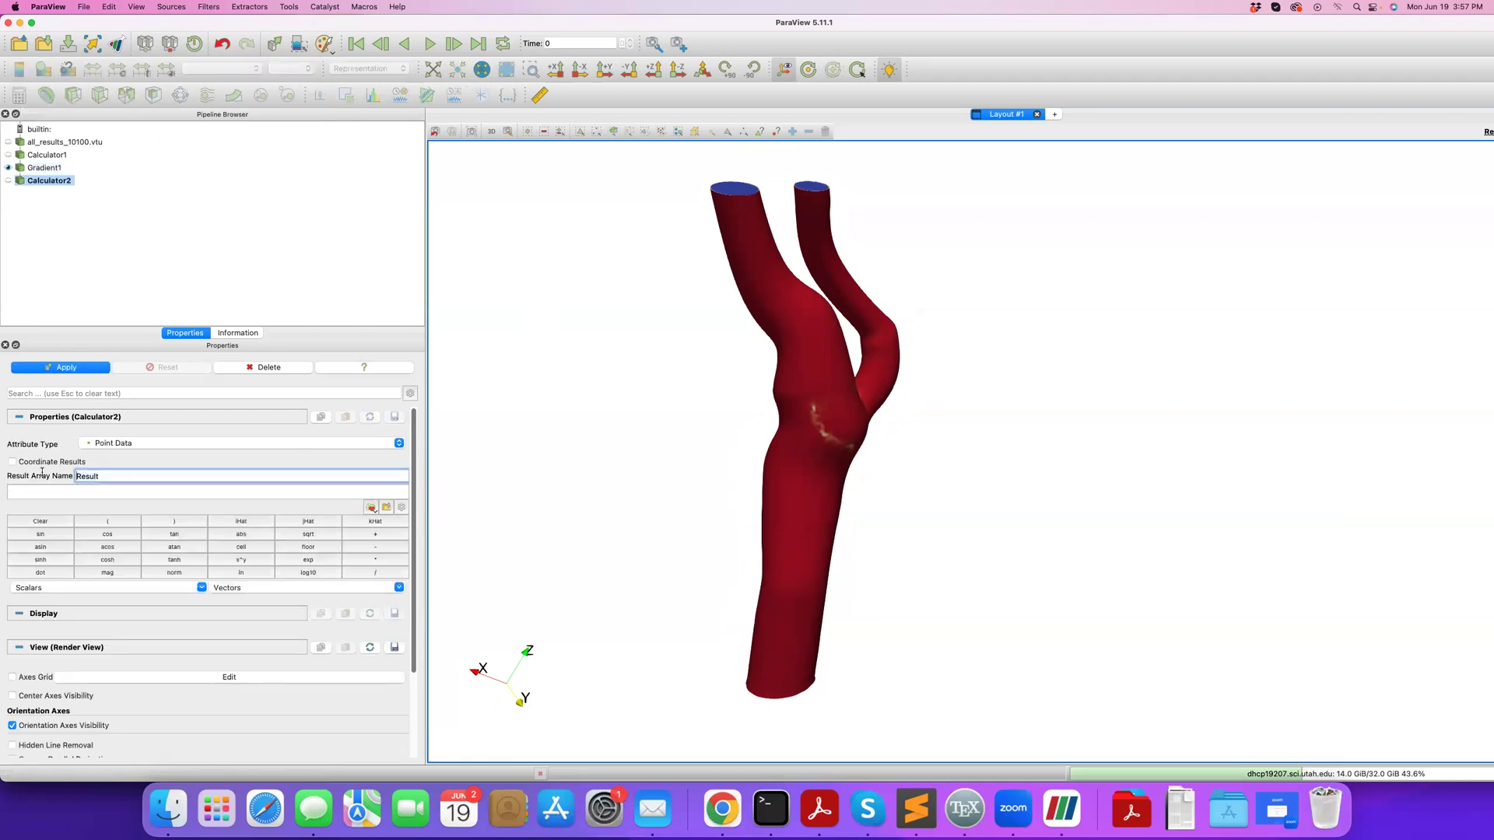
double_click(179, 477)
text(WSSdiv)
Enter the expression "Gradient_0"+"Gradient_4"+"Gradient_8" and apply the calculator.
click(174, 487)
click(66, 589)
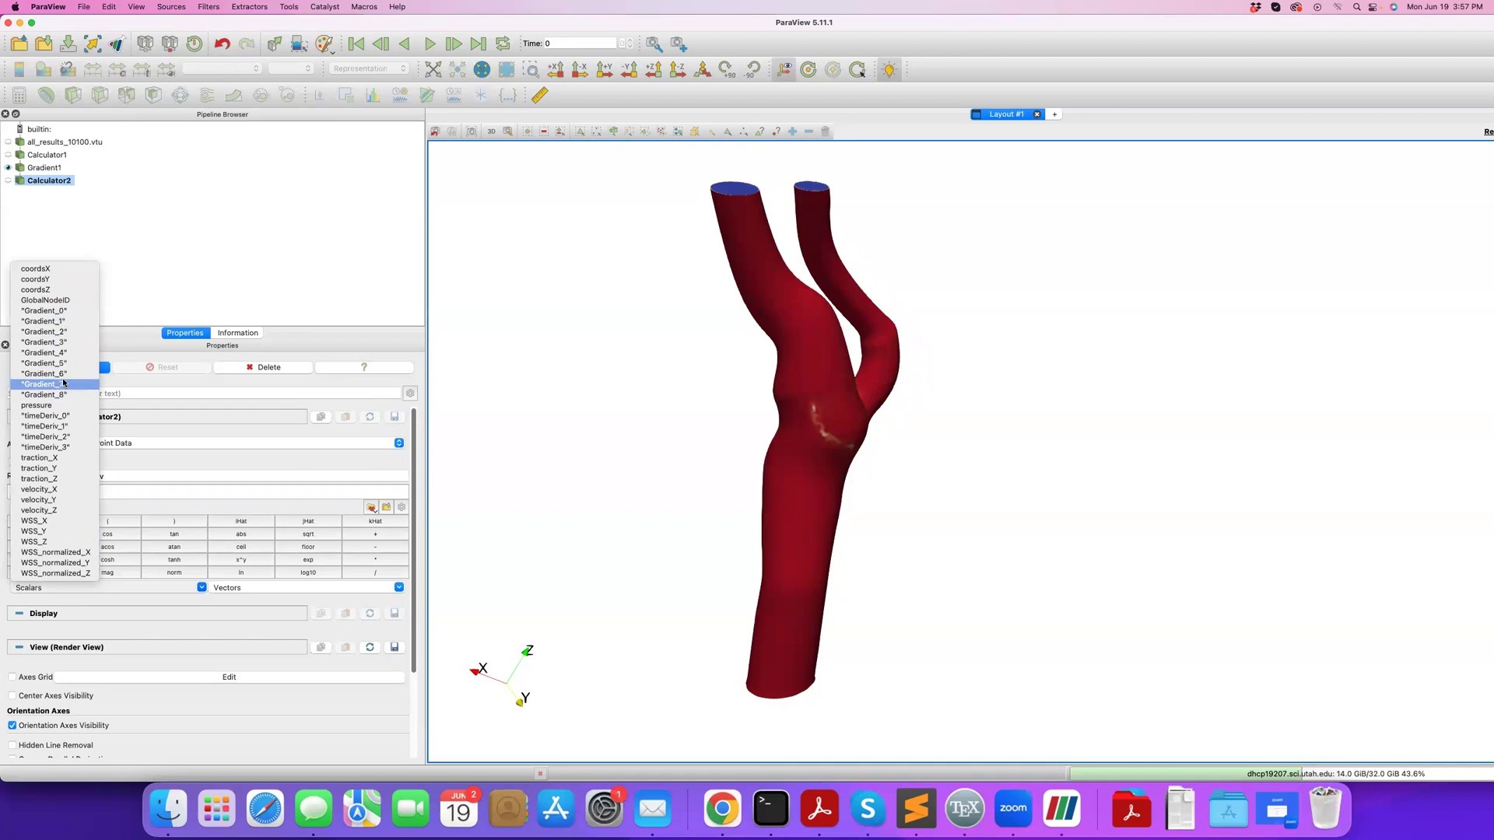
click(49, 311)
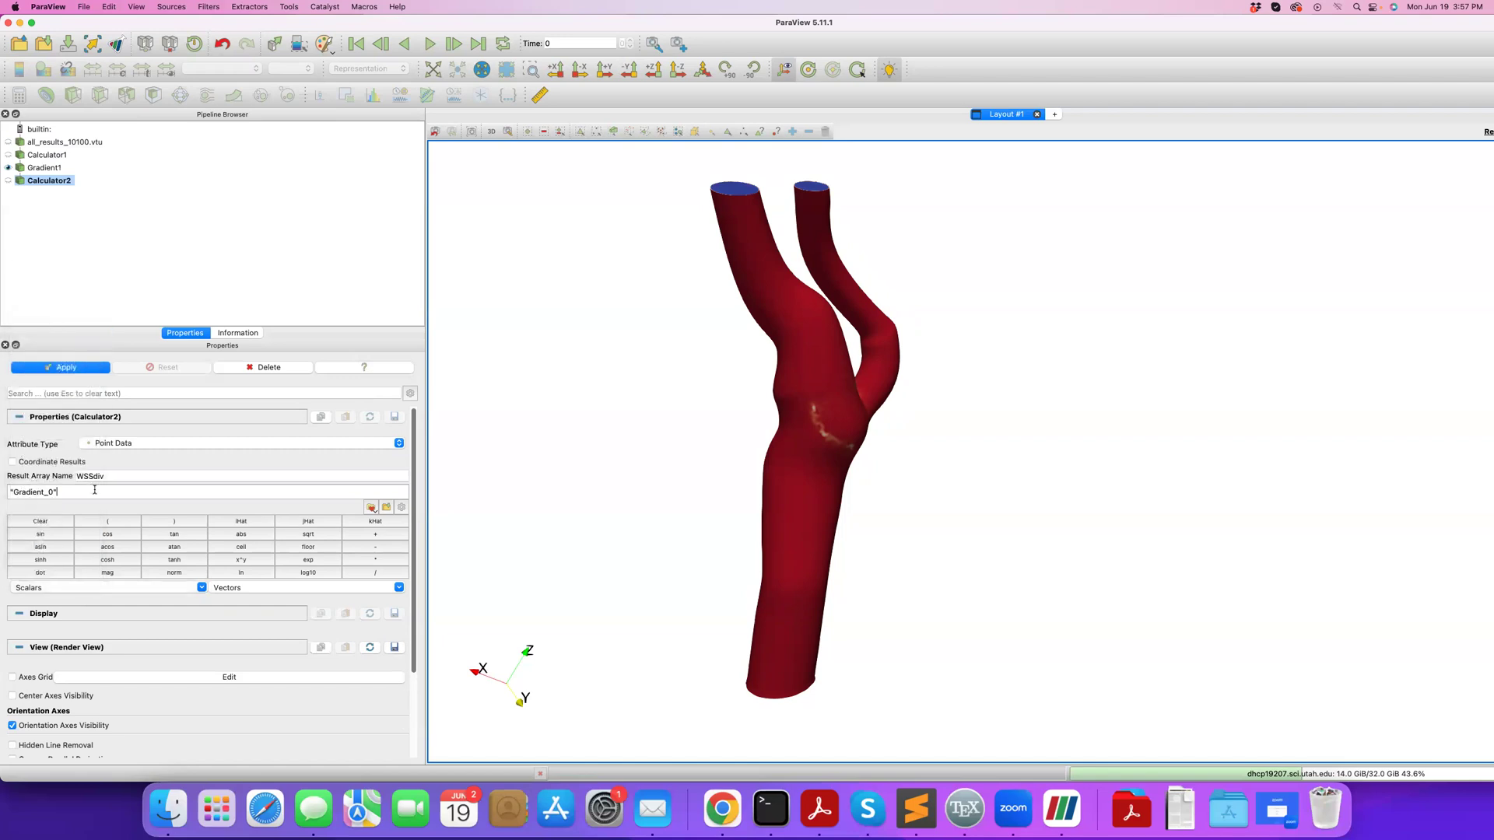
text(+)
click(75, 589)
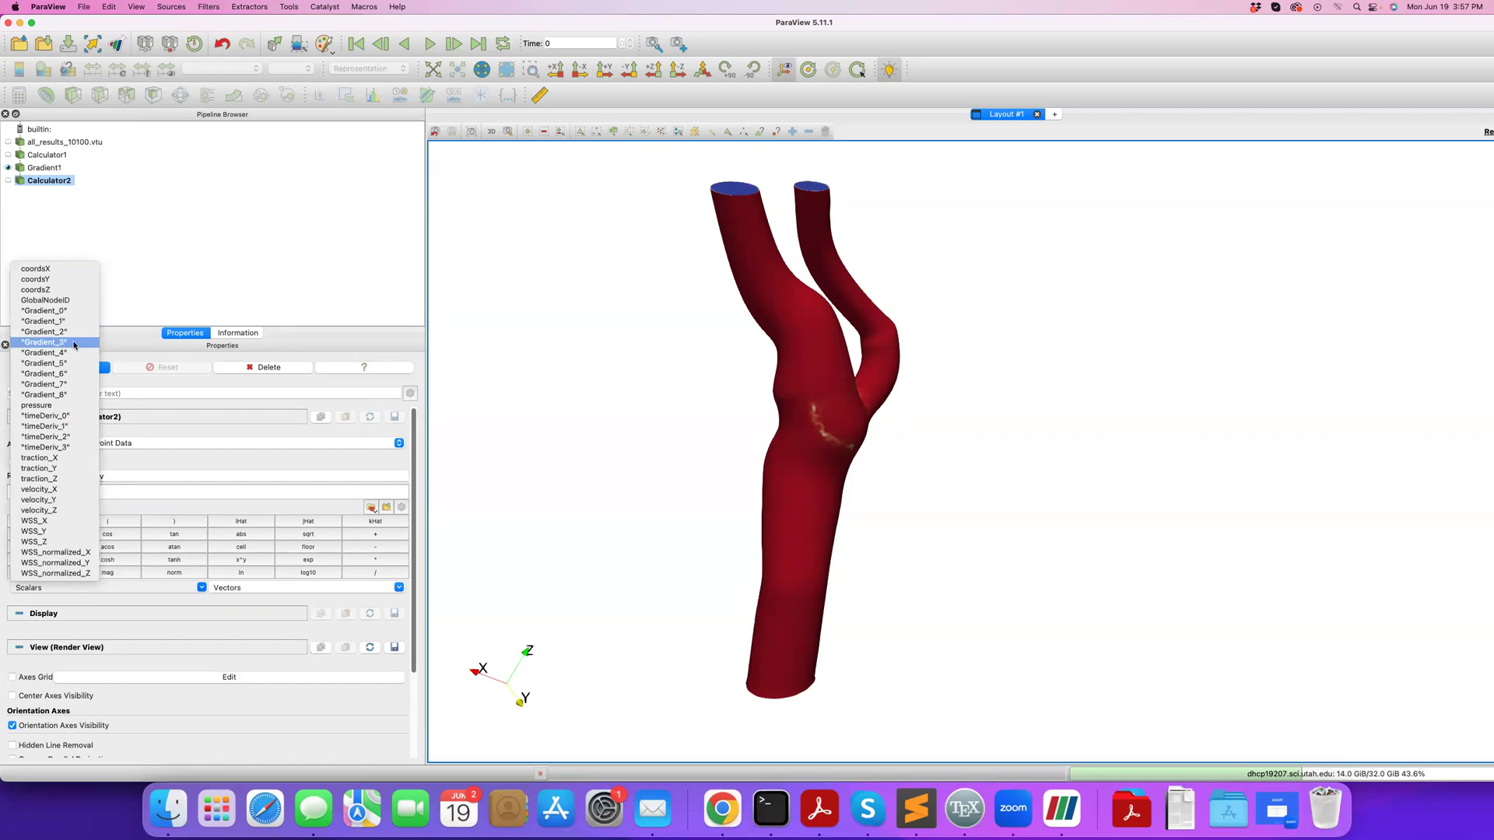
click(44, 352)
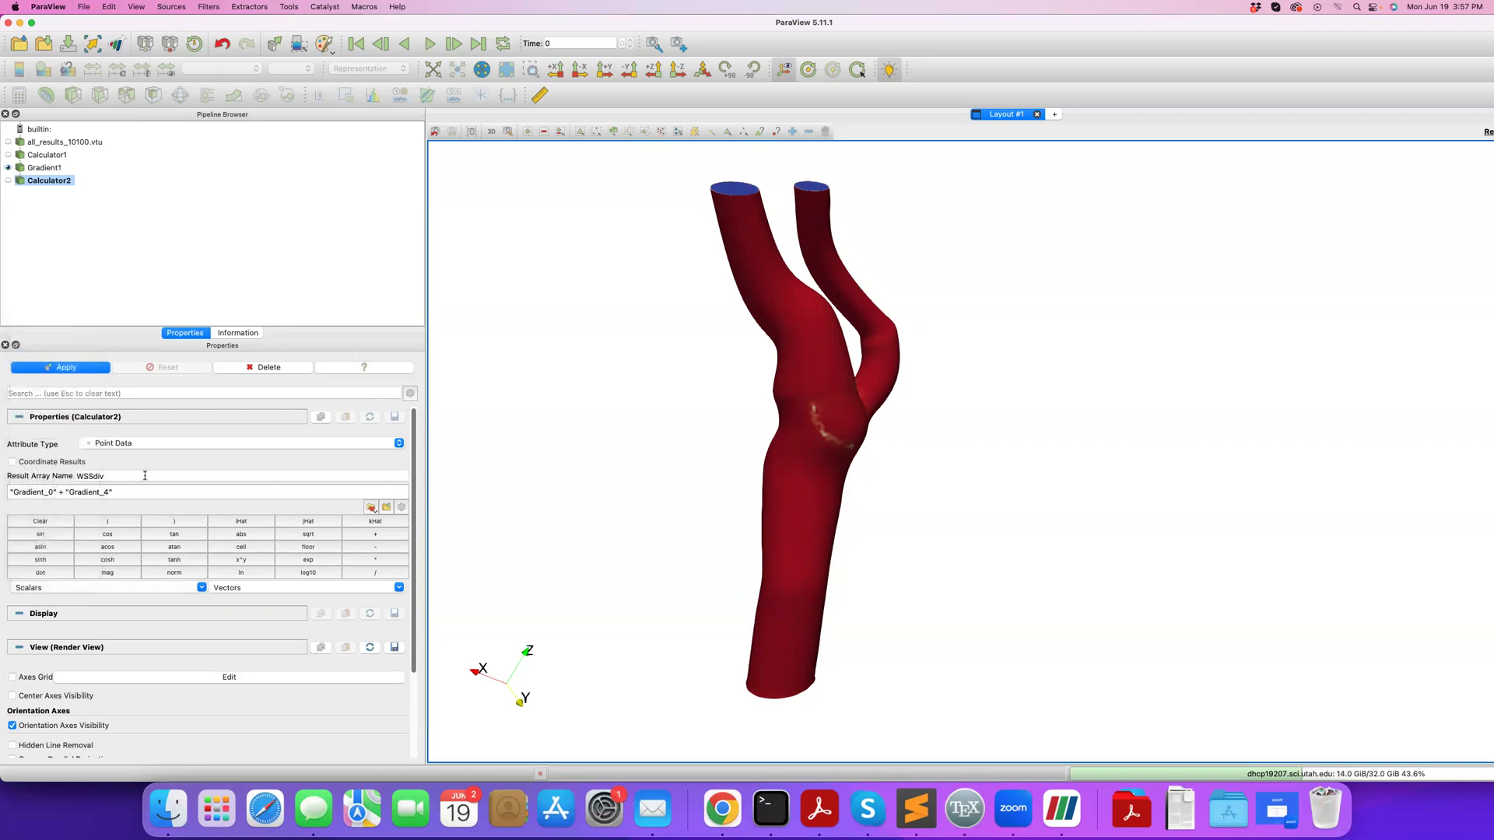
click(98, 590)
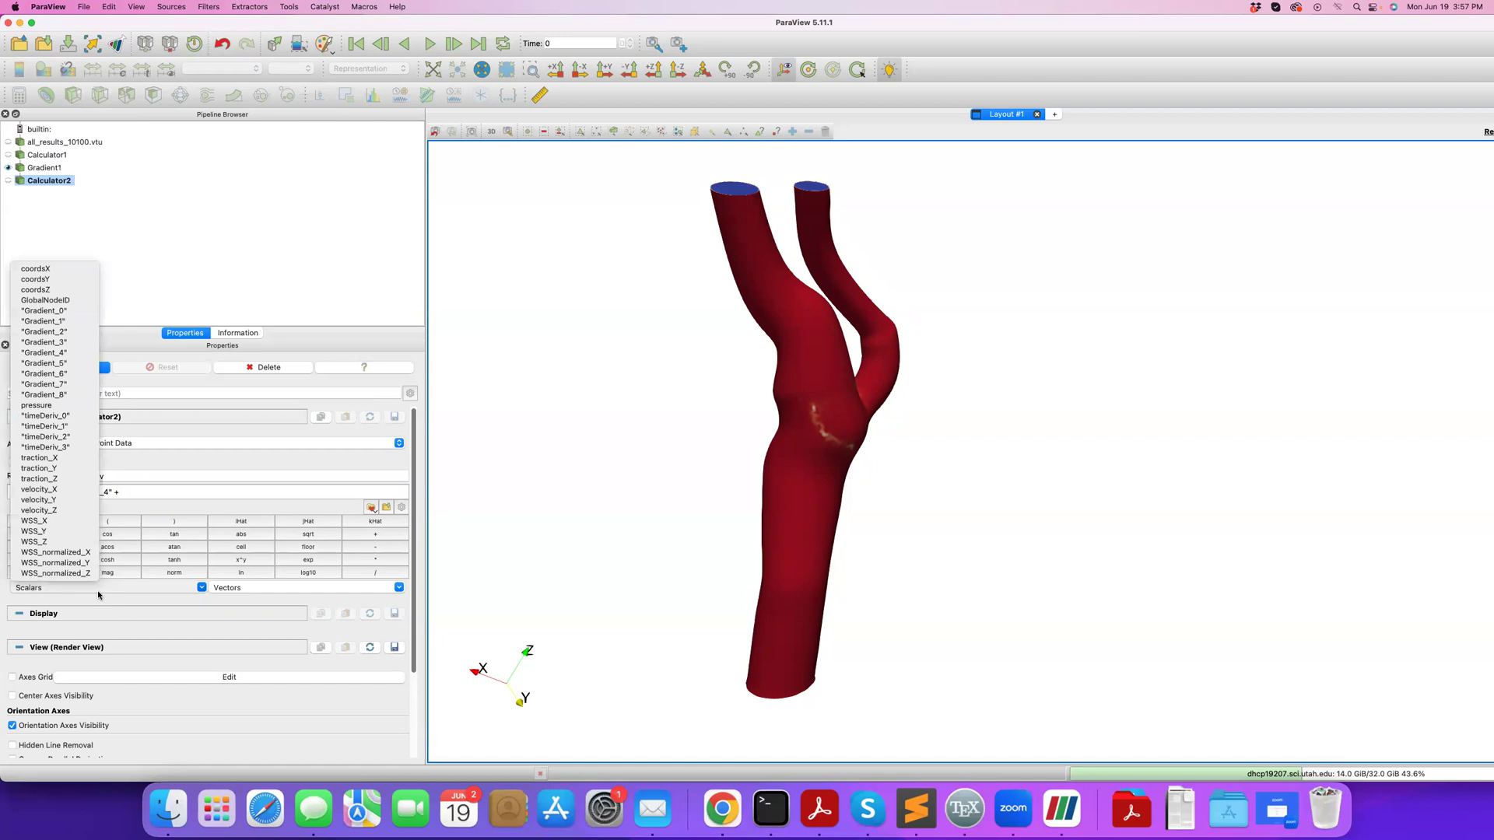
click(71, 394)
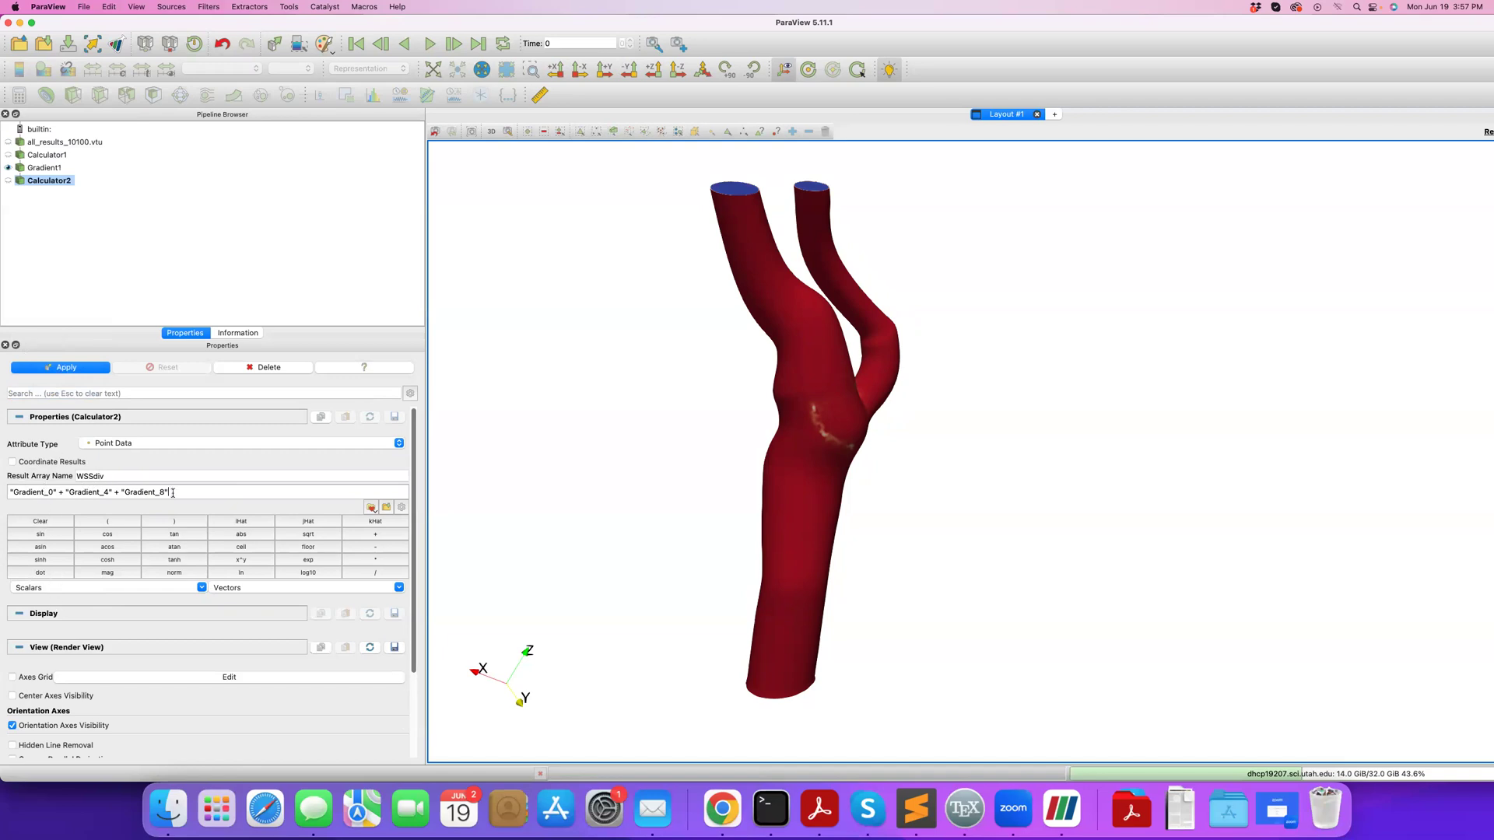
click(49, 366)
Rotate and zoom out to expose the red WSSdiv band beside the blue band at the bifurcation.
drag(875, 414, 715, 377)
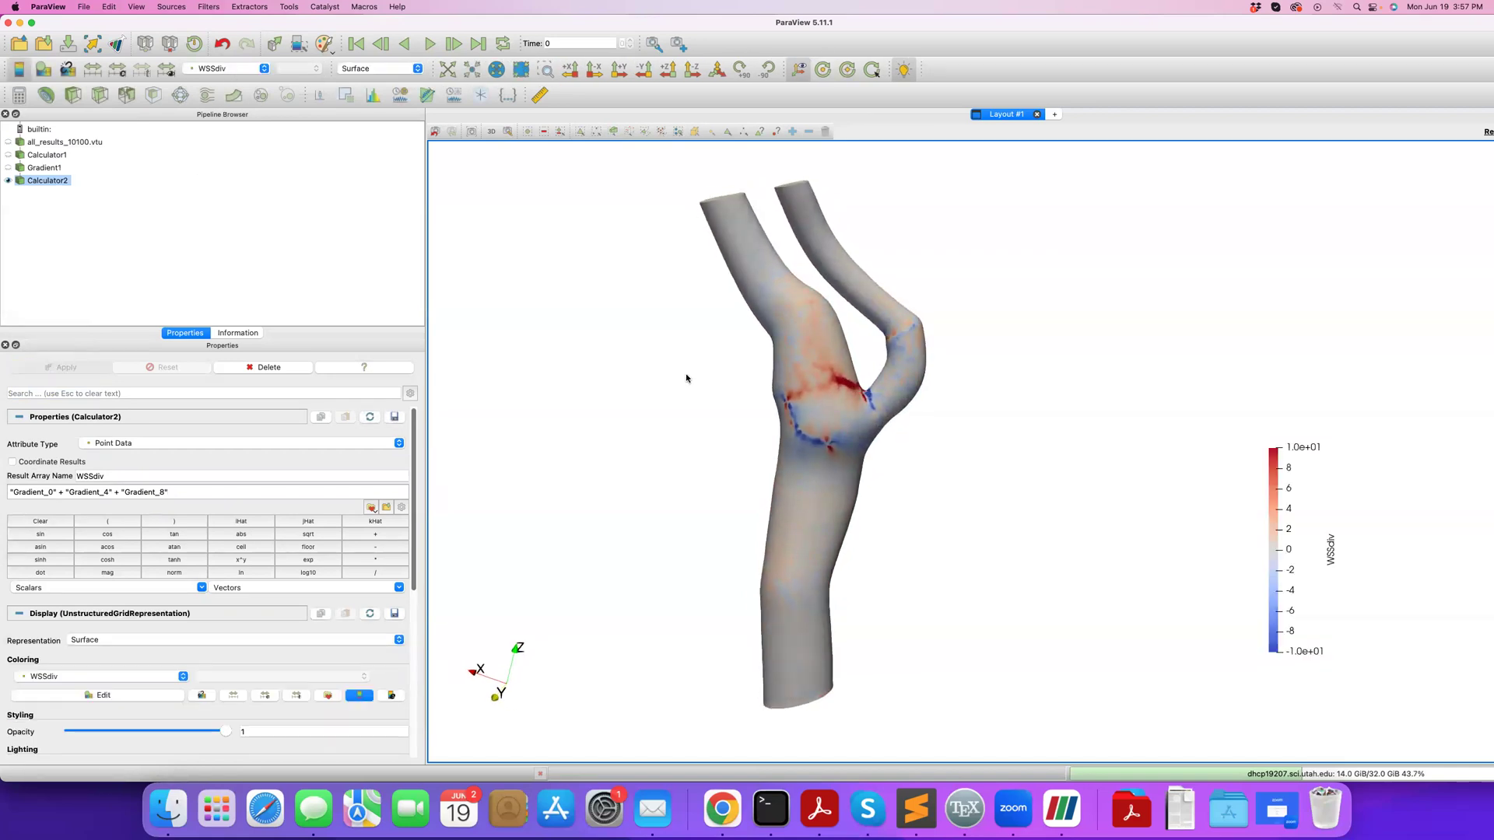
click(117, 68)
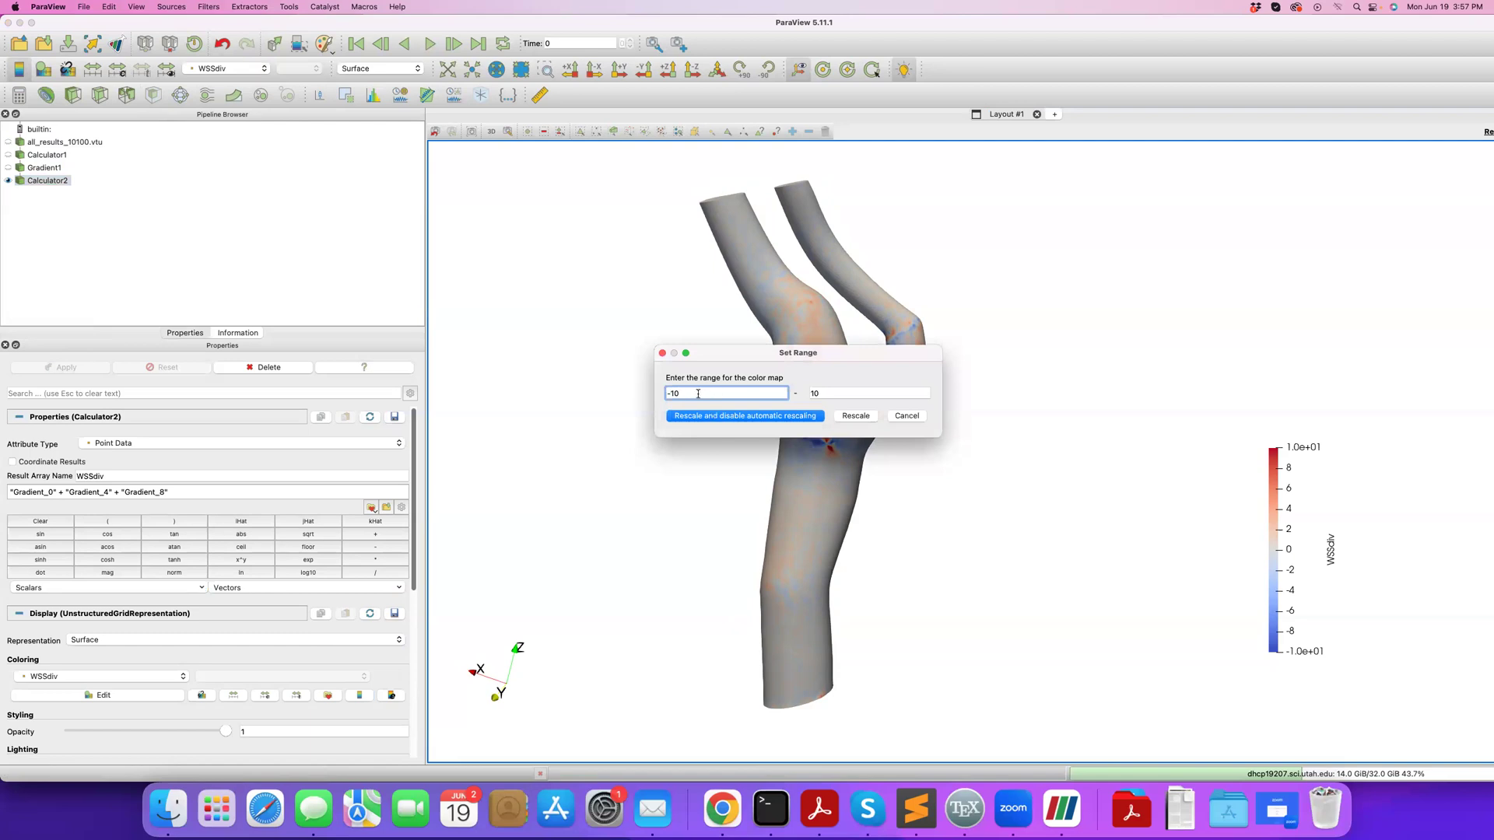
key(Tab)
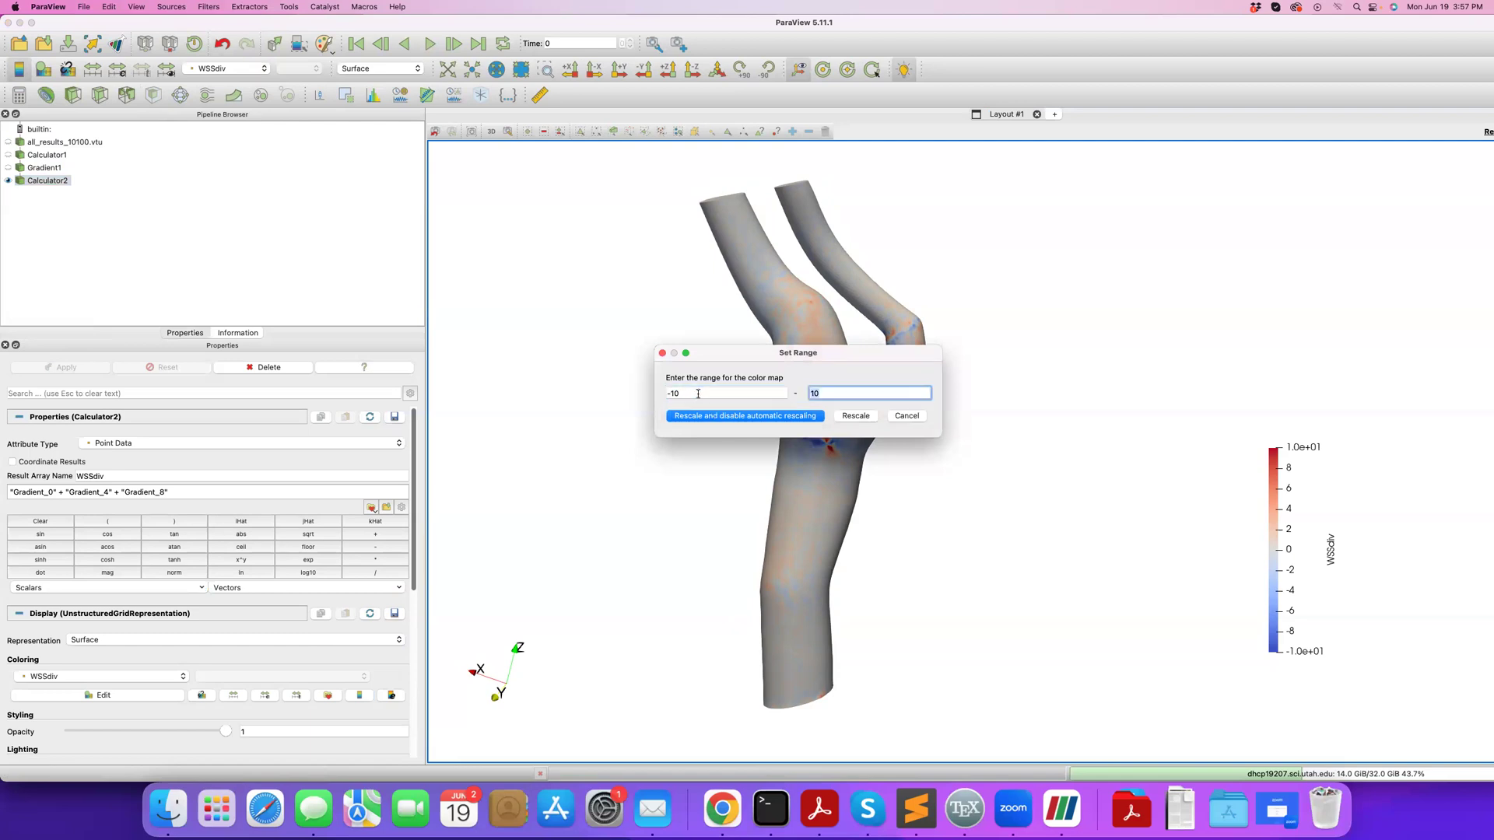
click(909, 417)
drag(903, 424, 899, 489)
scroll(828, 548, up, 5)
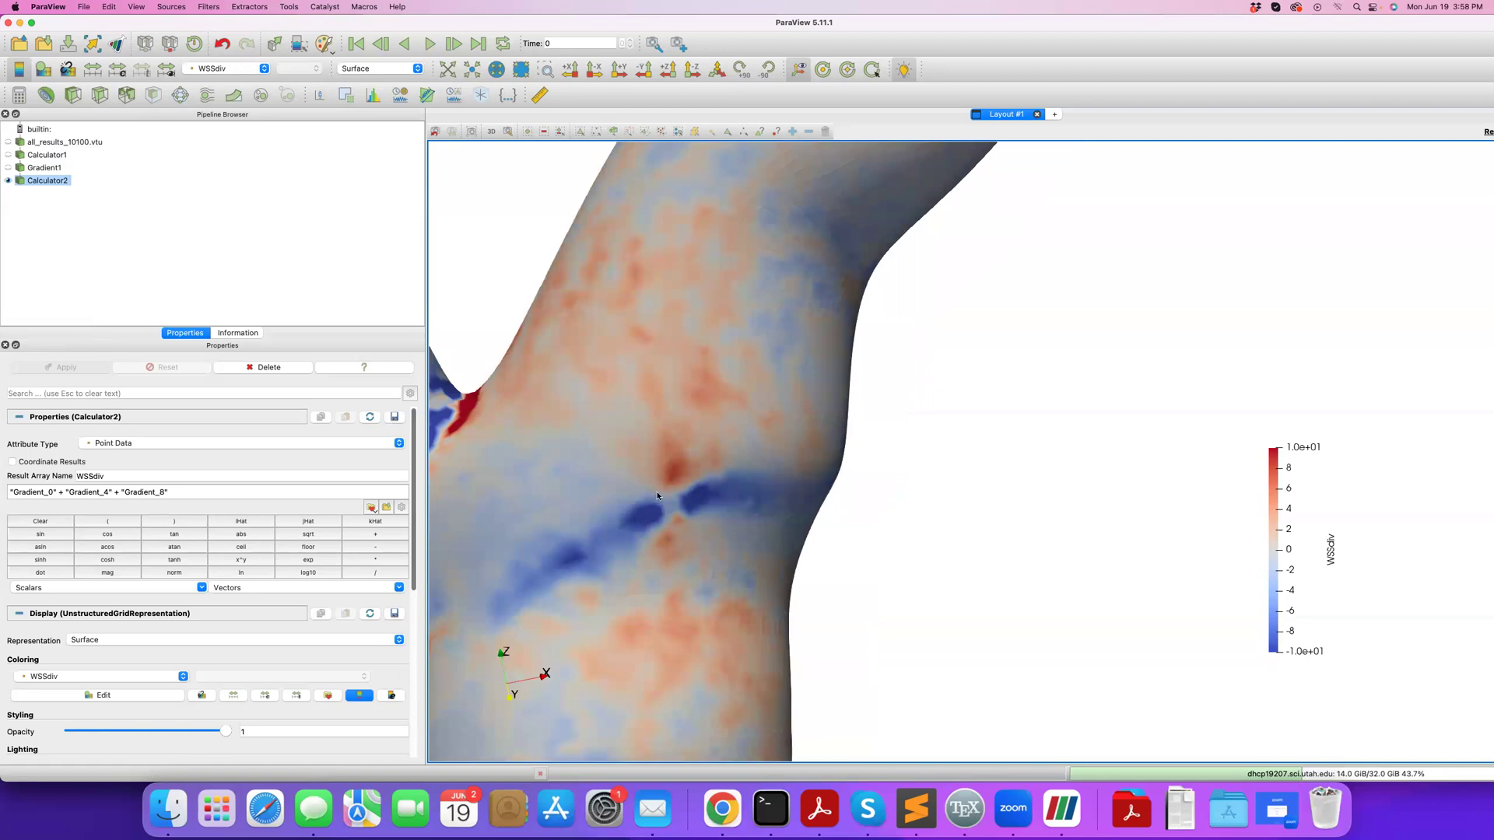
drag(706, 405, 1046, 456)
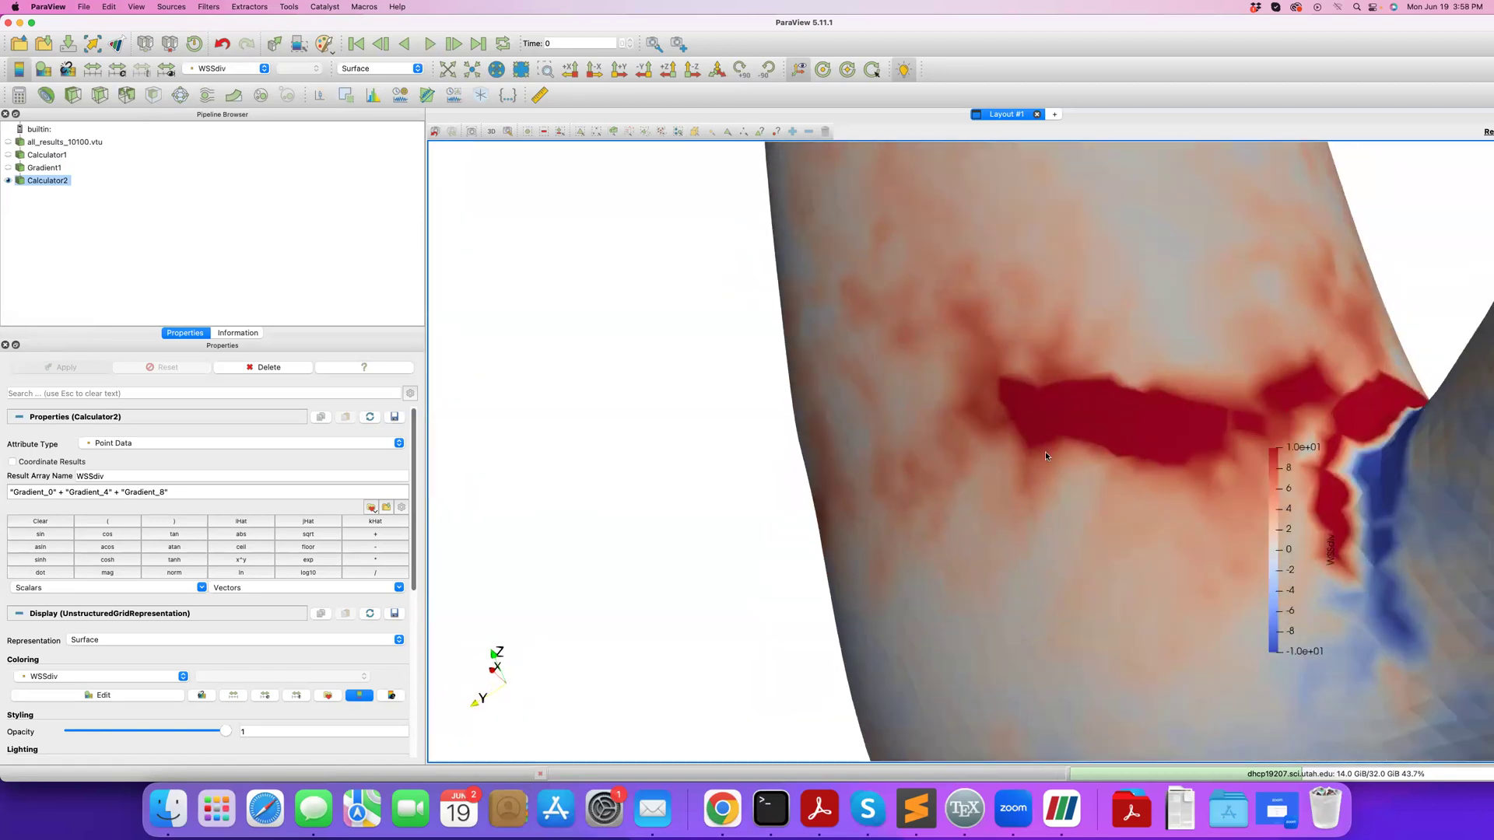
scroll(996, 464, down, 5)
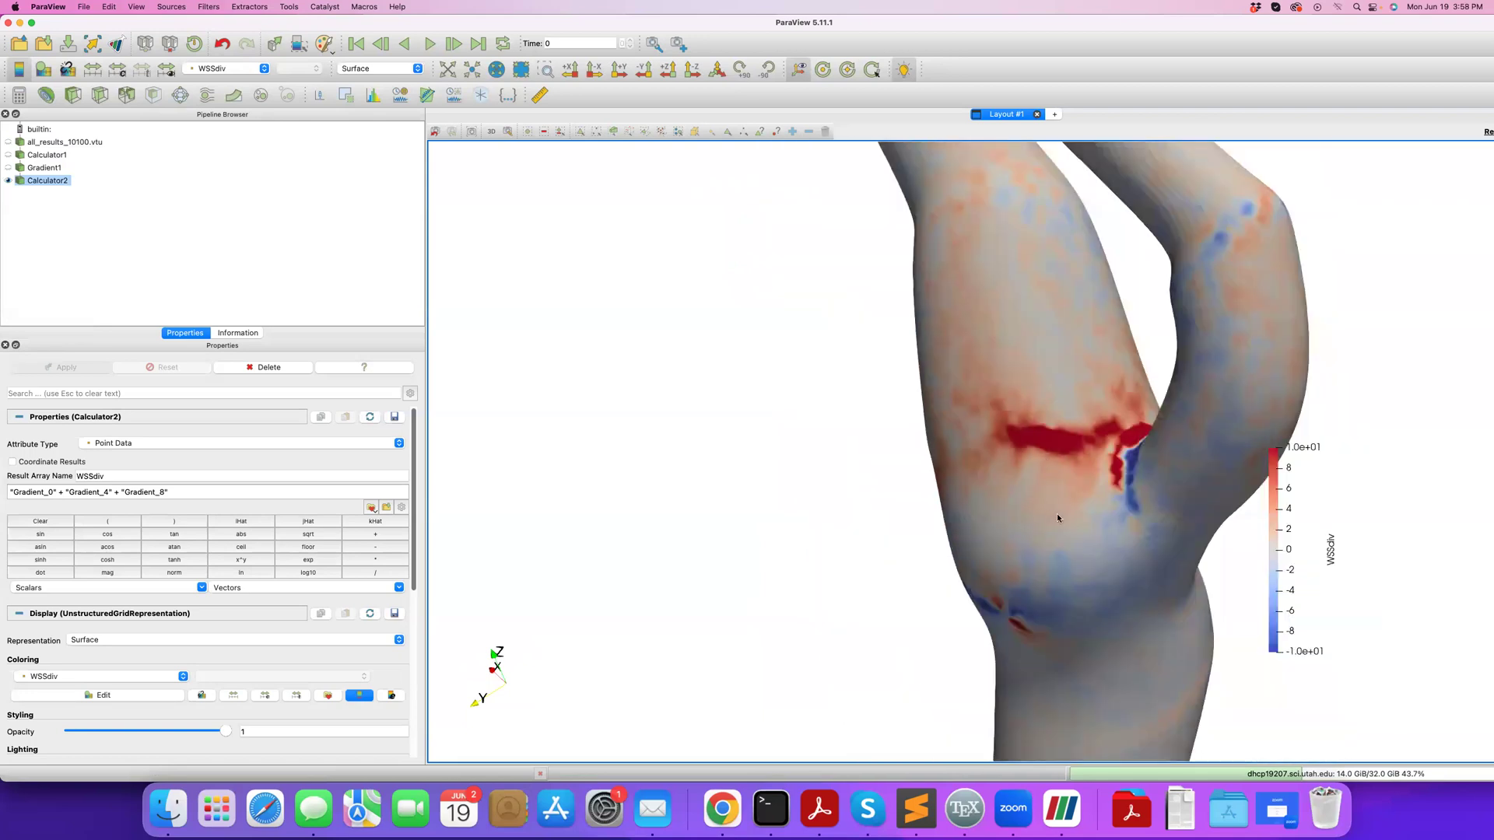
drag(1056, 513, 990, 469)
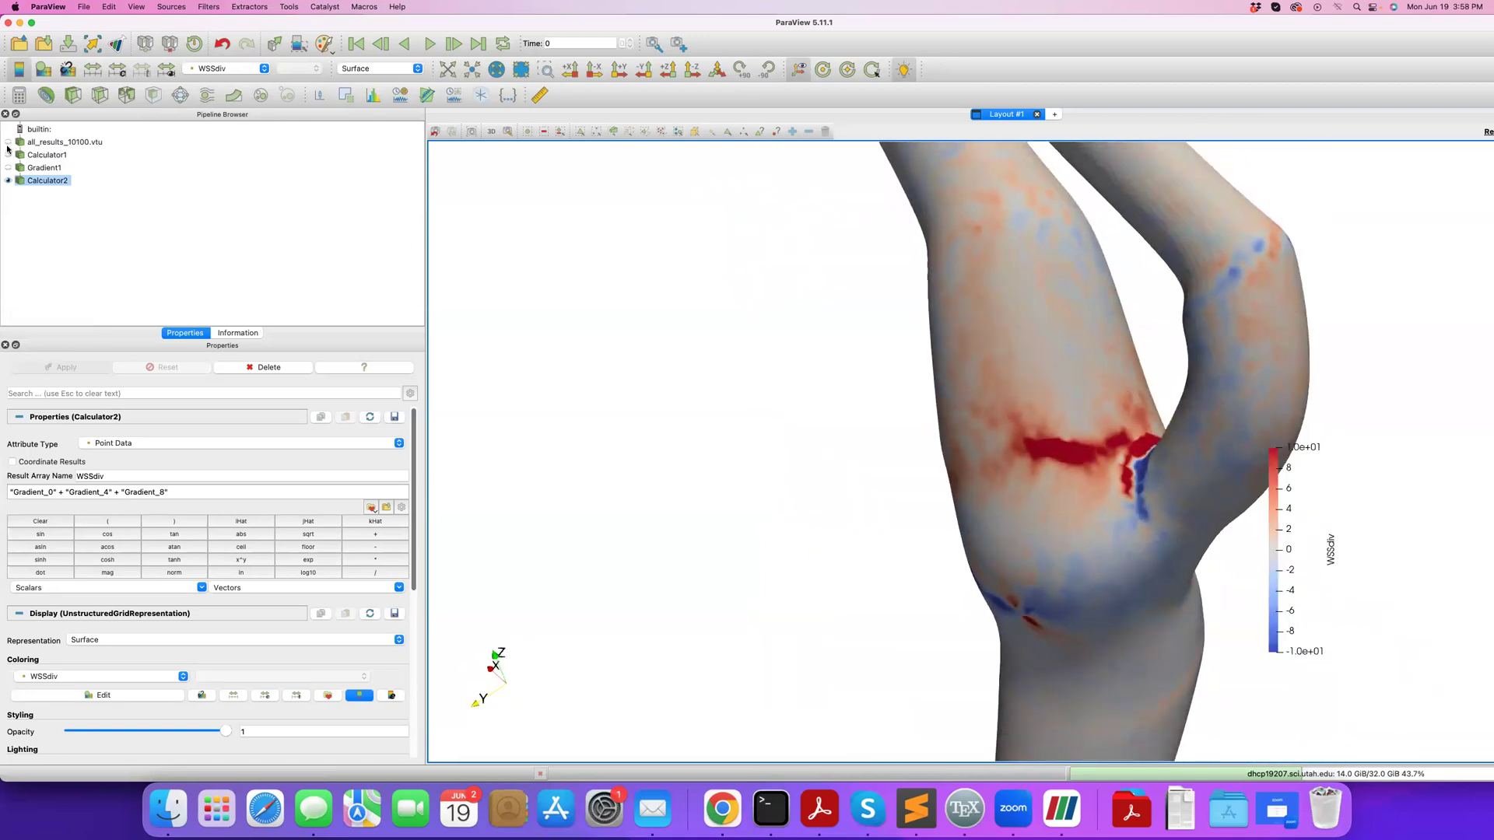
Show all_results_10100.vtu, hide Calculator2, and colour the vessel by WSS Magnitude.
click(8, 142)
click(7, 180)
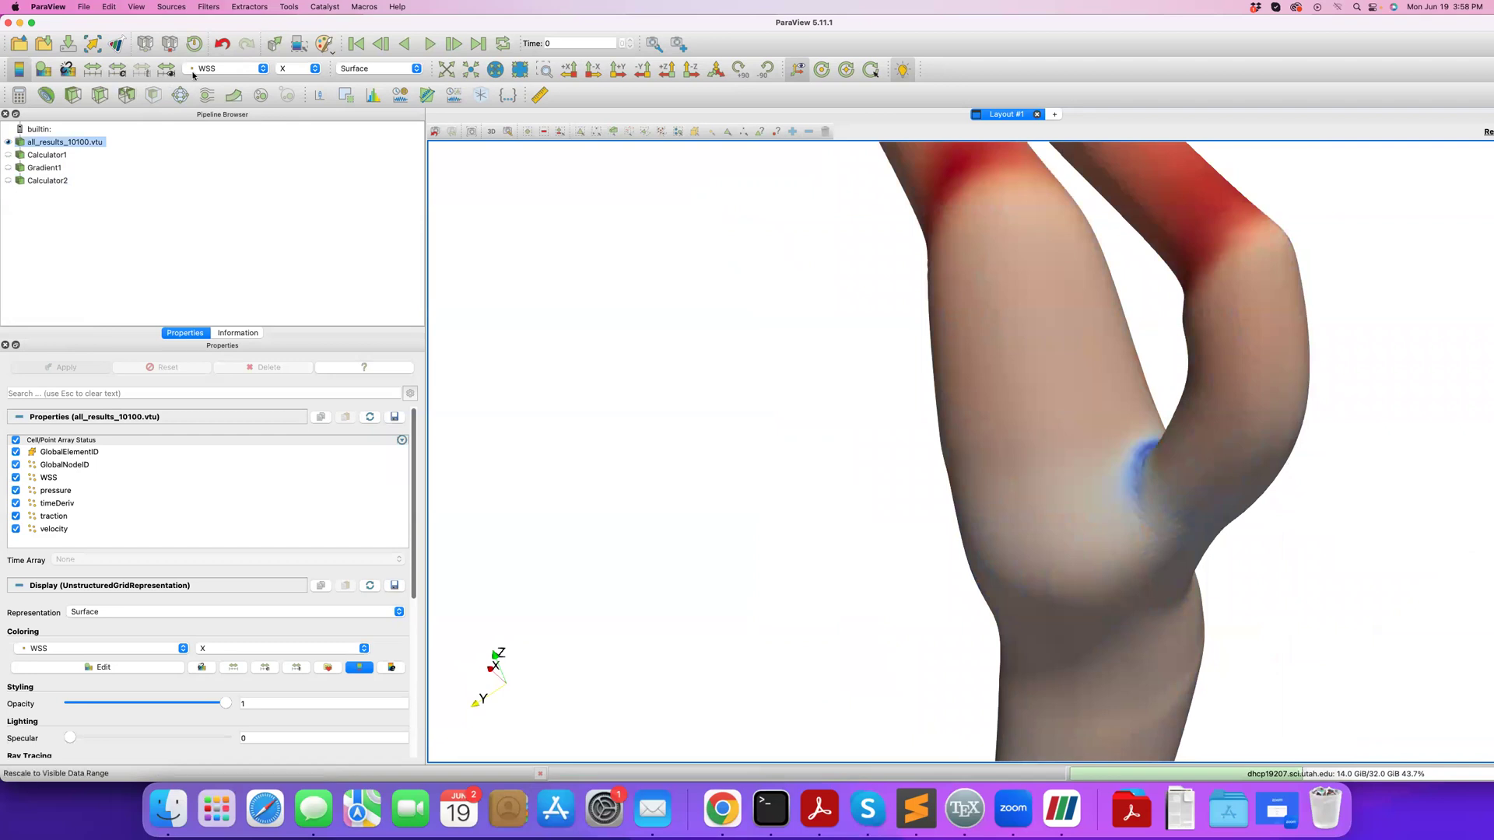
click(233, 69)
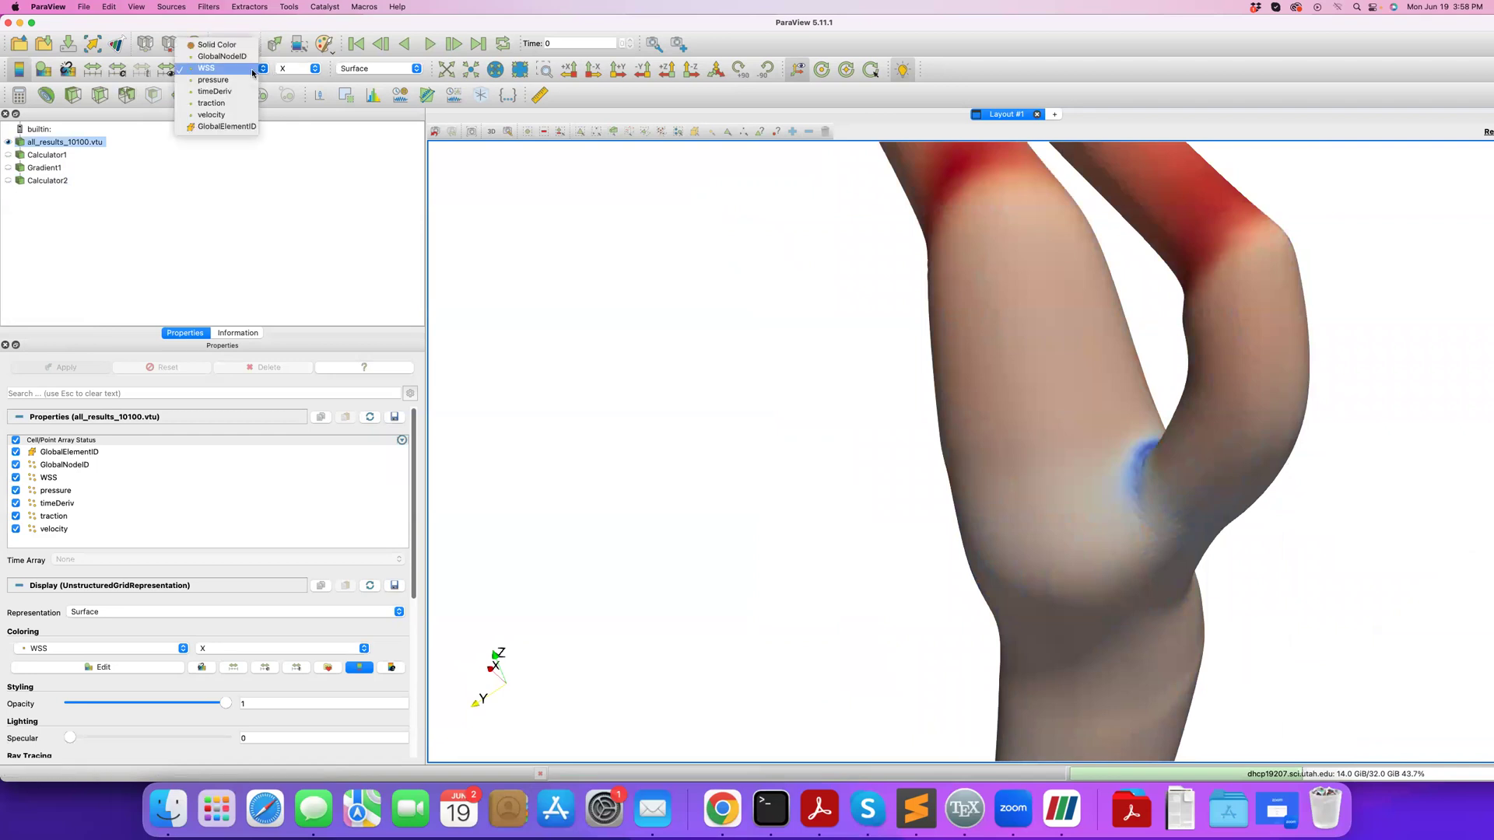
click(296, 69)
click(290, 58)
Render it as Surface LIC of WSS vectors with LIC and Color contrast enhancement.
click(363, 70)
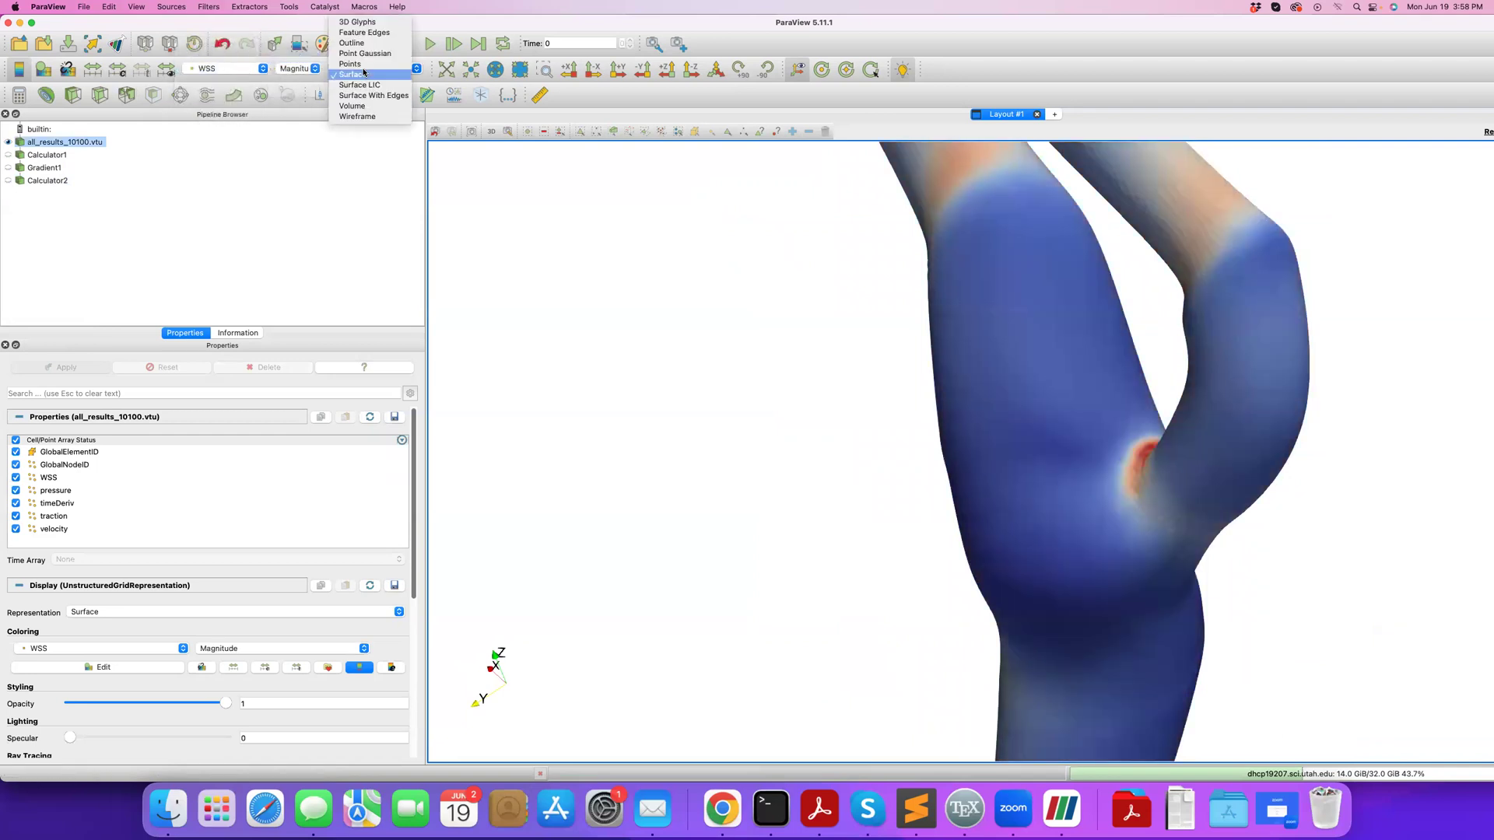
click(360, 85)
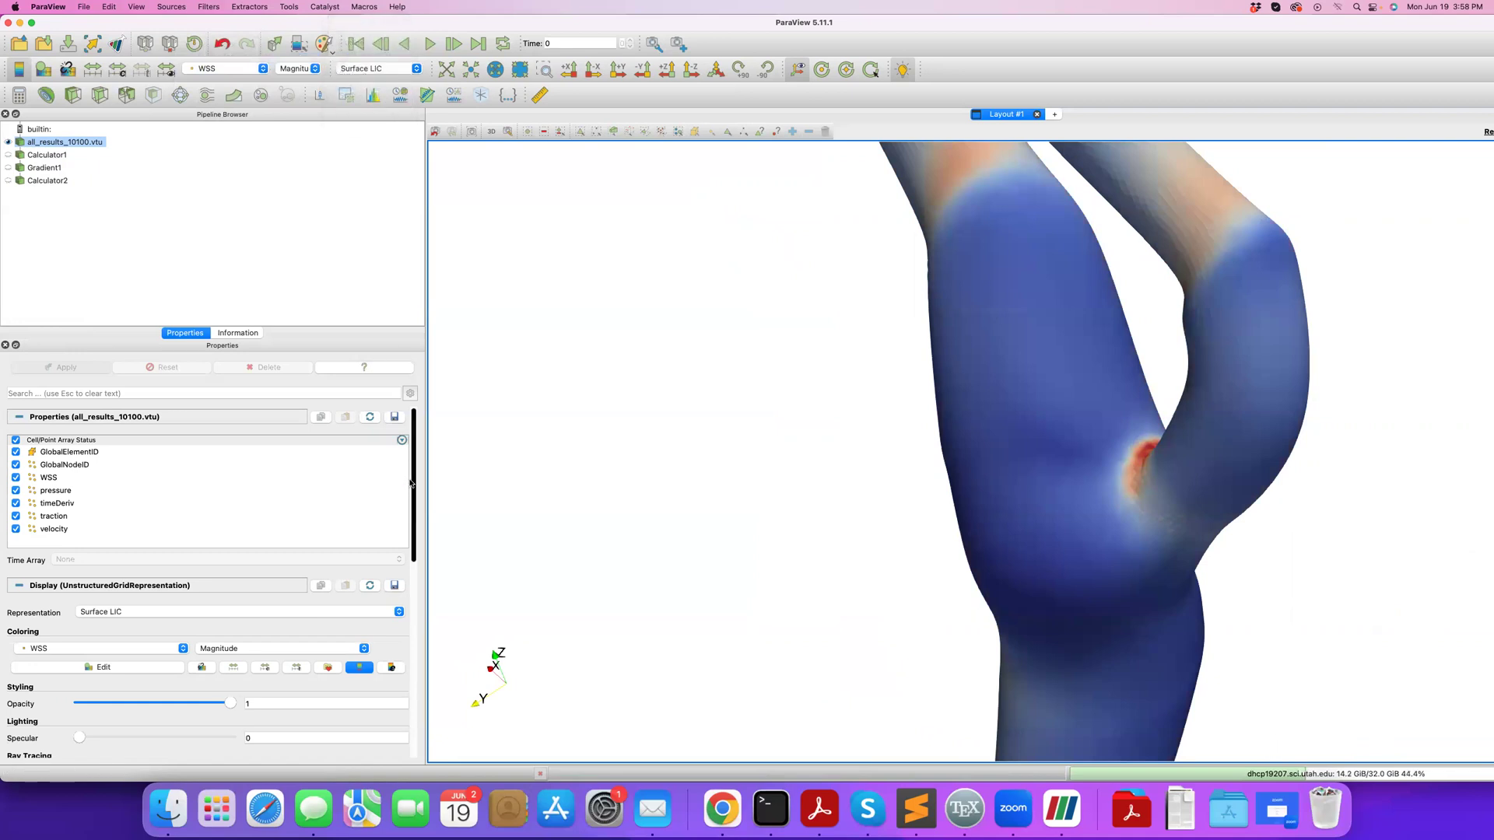
scroll(234, 544, down, 5)
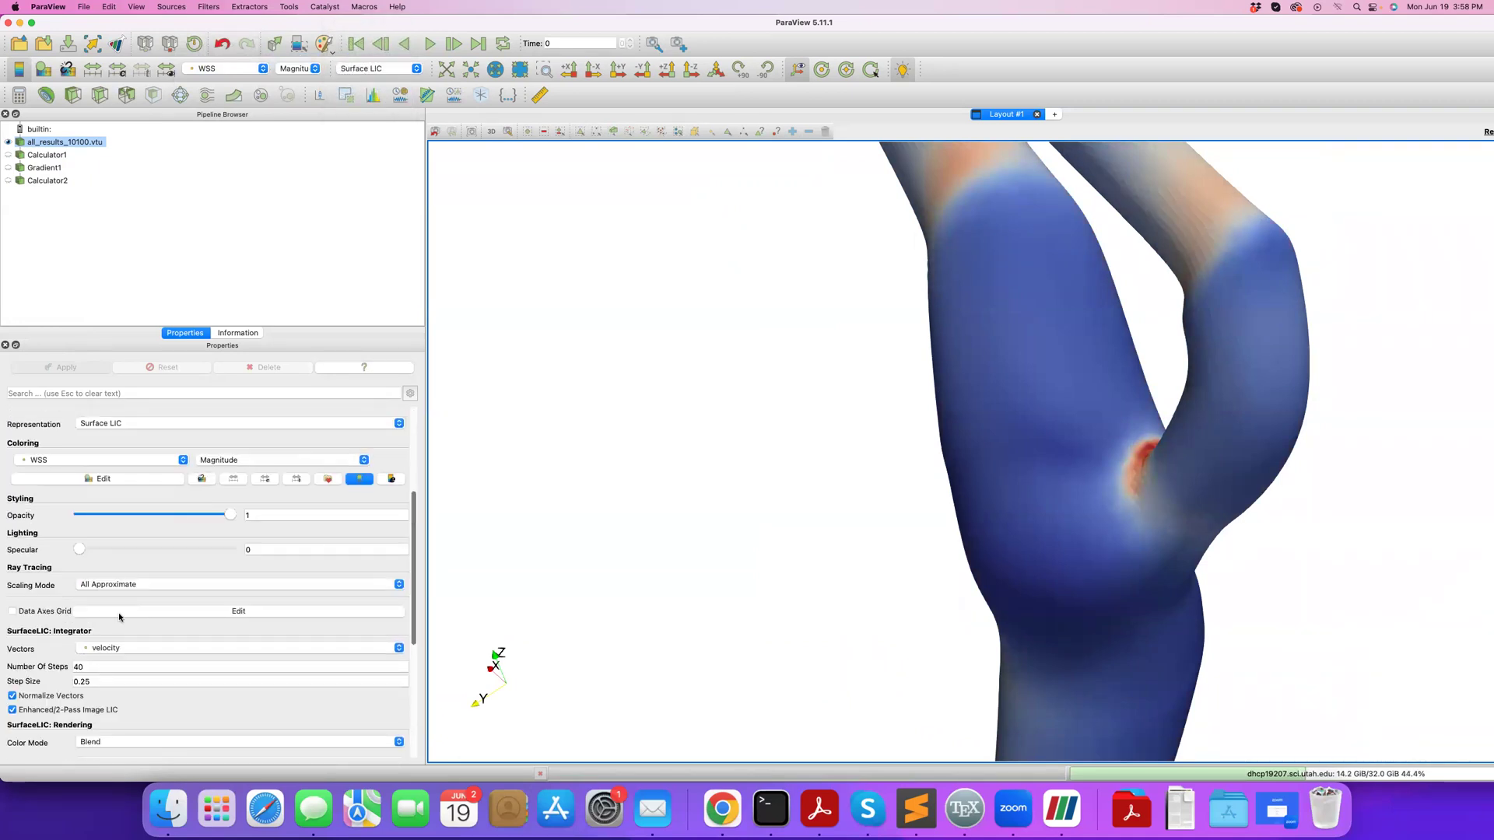
click(125, 648)
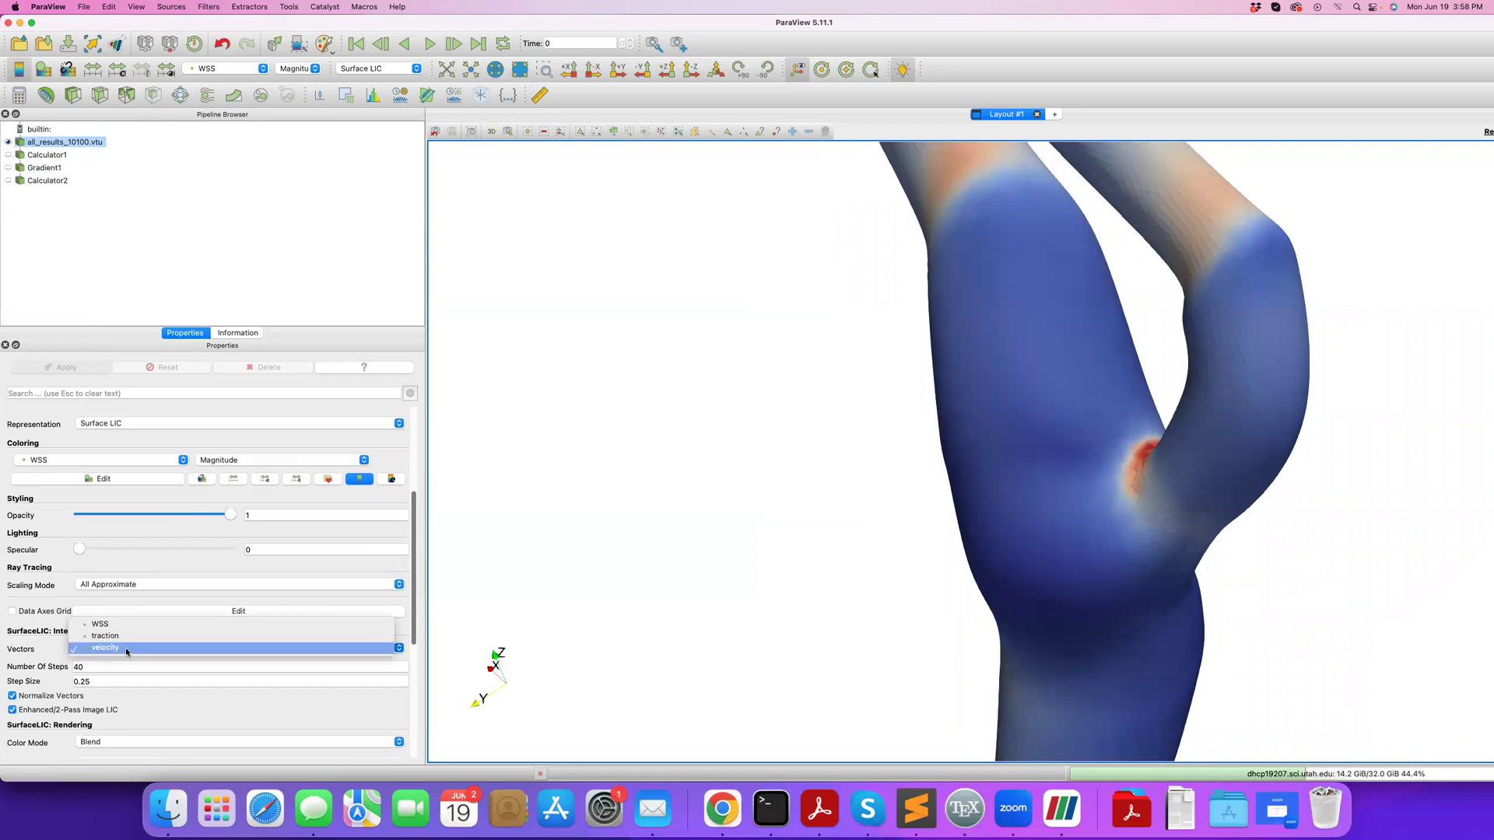
click(110, 623)
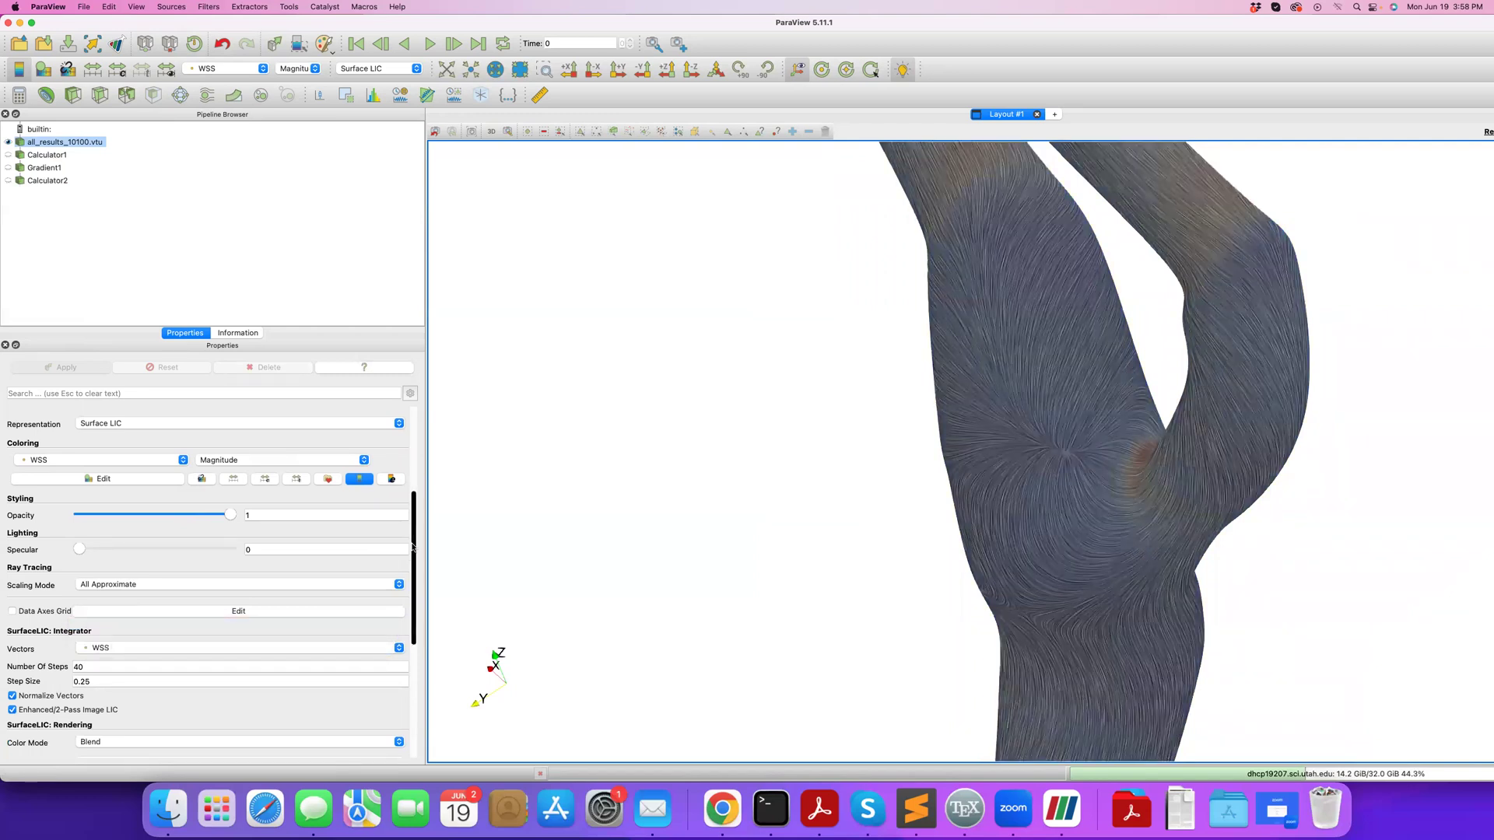
scroll(60, 596, down, 5)
click(88, 567)
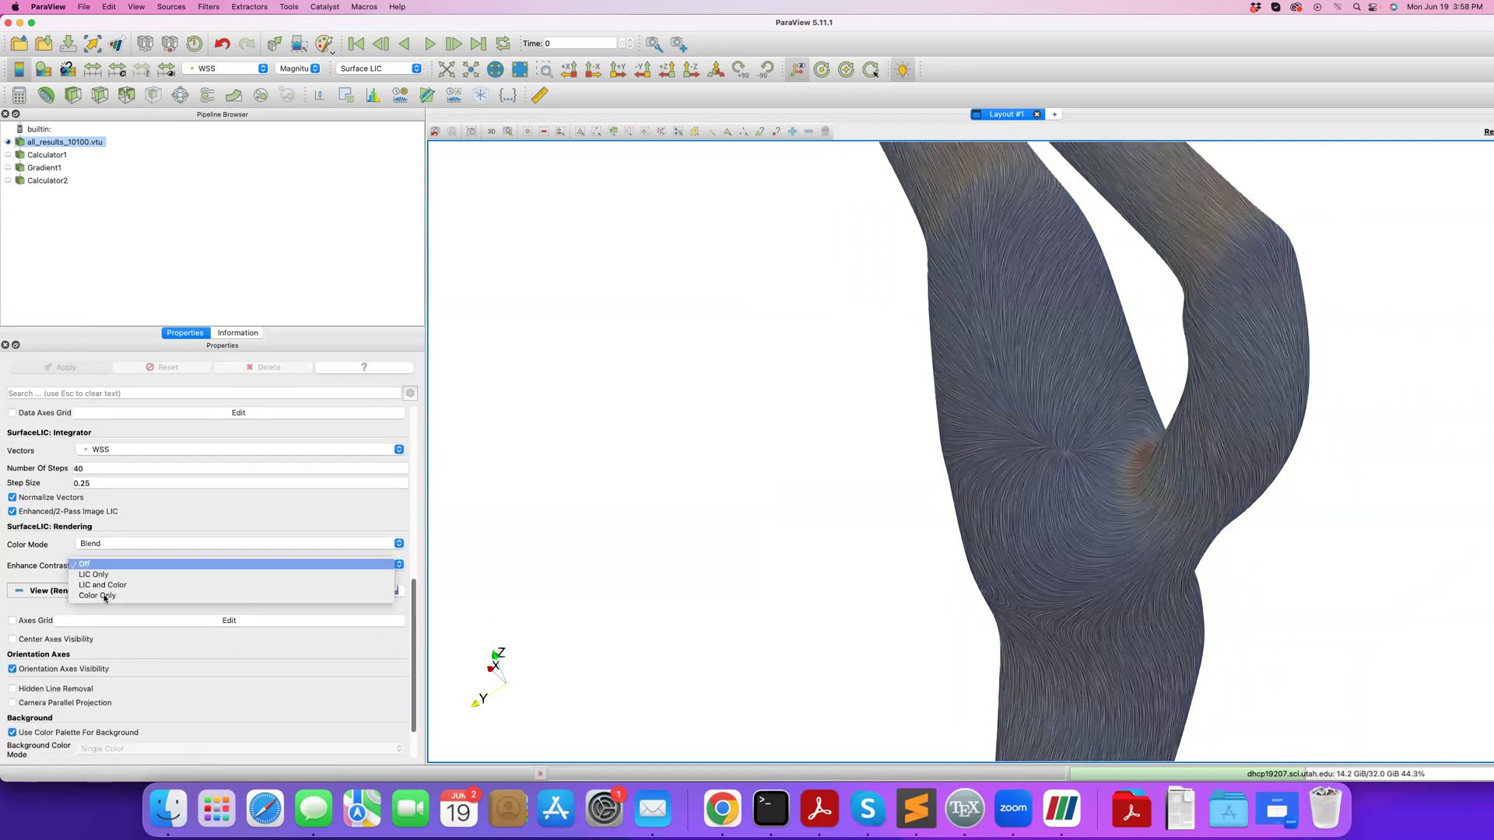
click(107, 589)
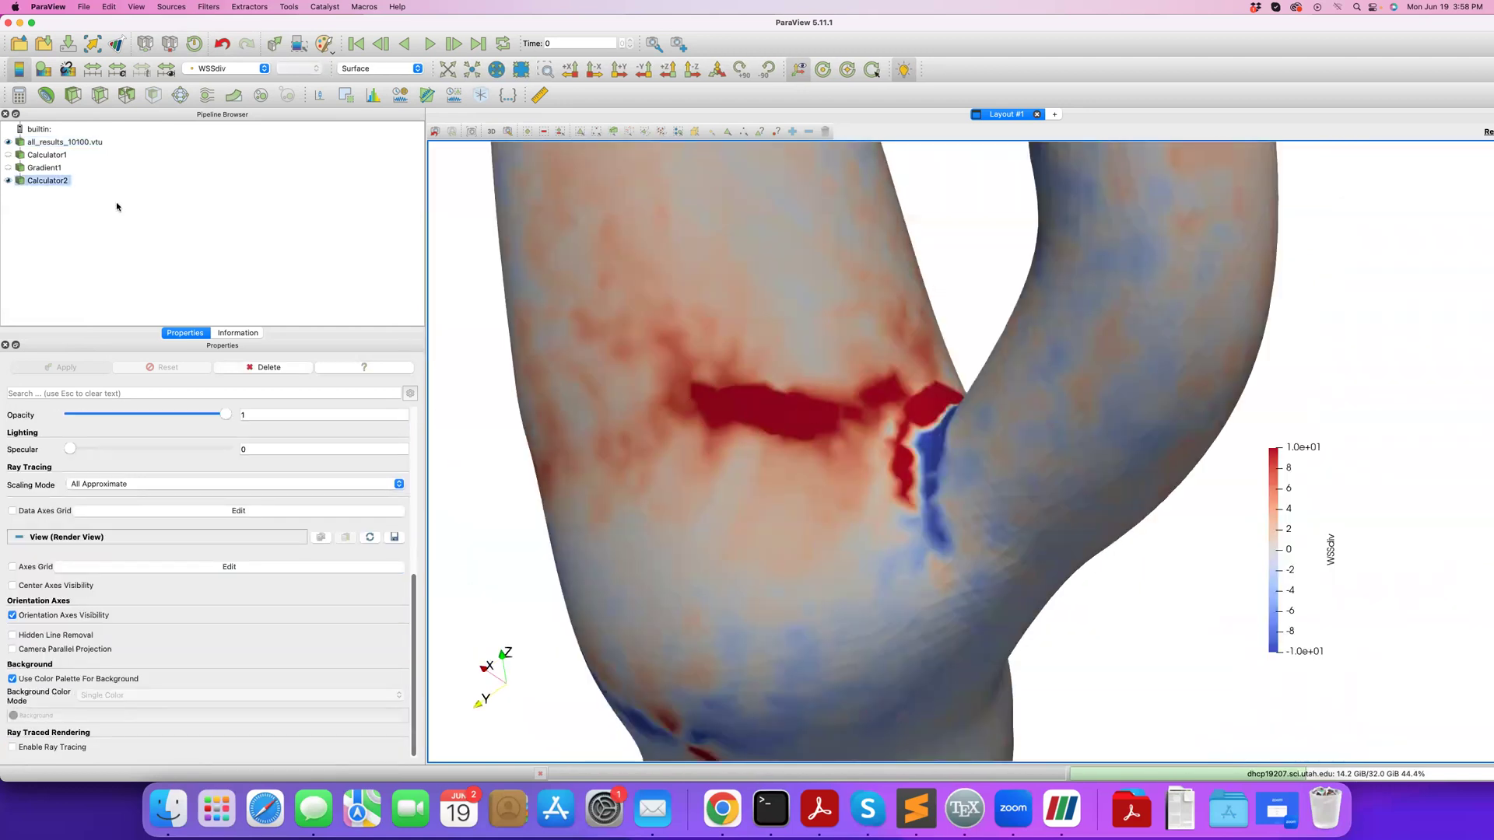
Zoom to the bifurcation, hide Calculator2 to compare LIC streaks, then show only WSSdiv.
scroll(615, 420, down, 10)
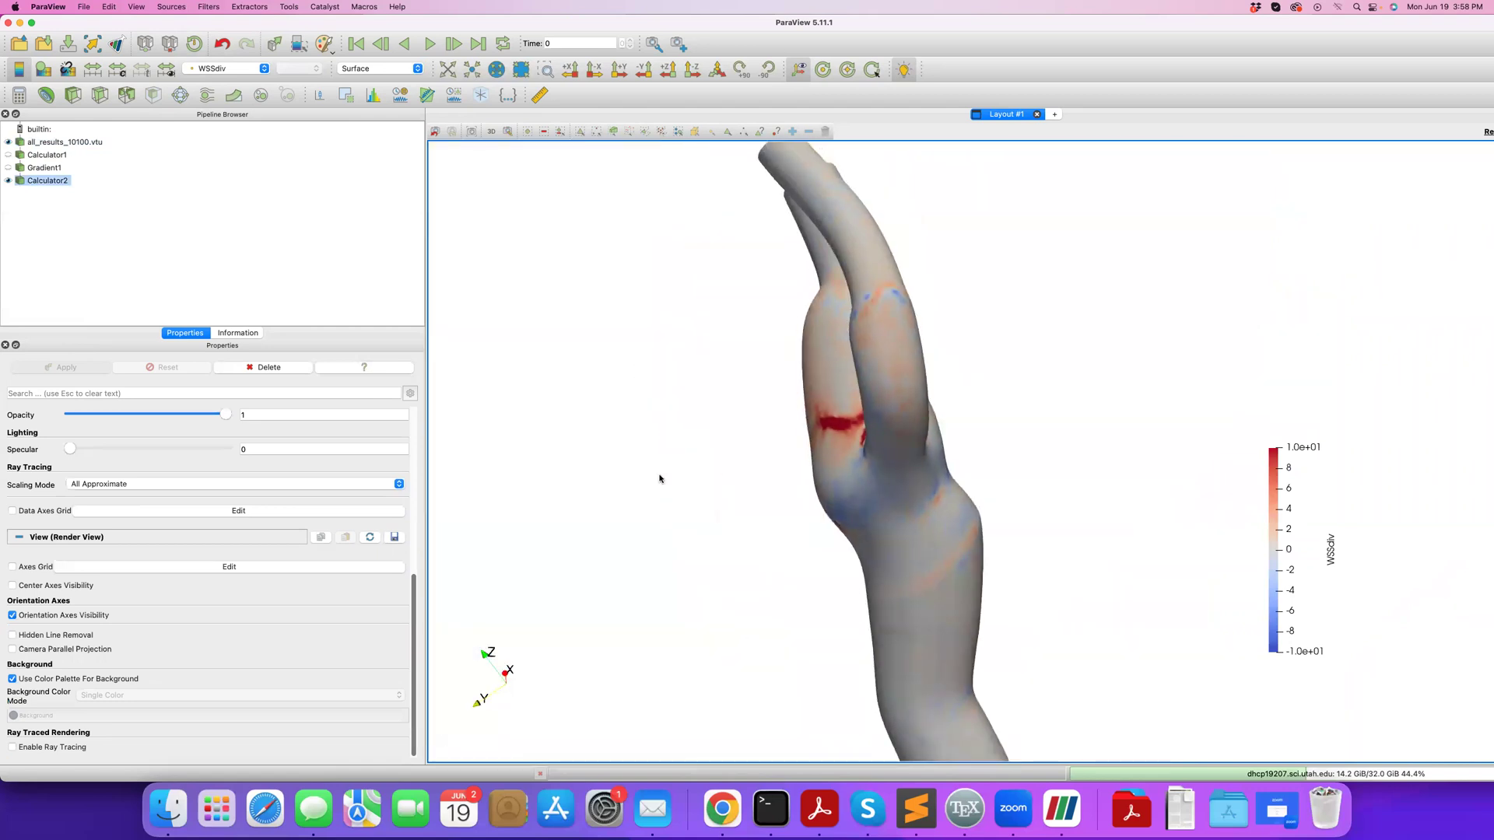
drag(661, 477, 703, 497)
scroll(703, 497, up, 6)
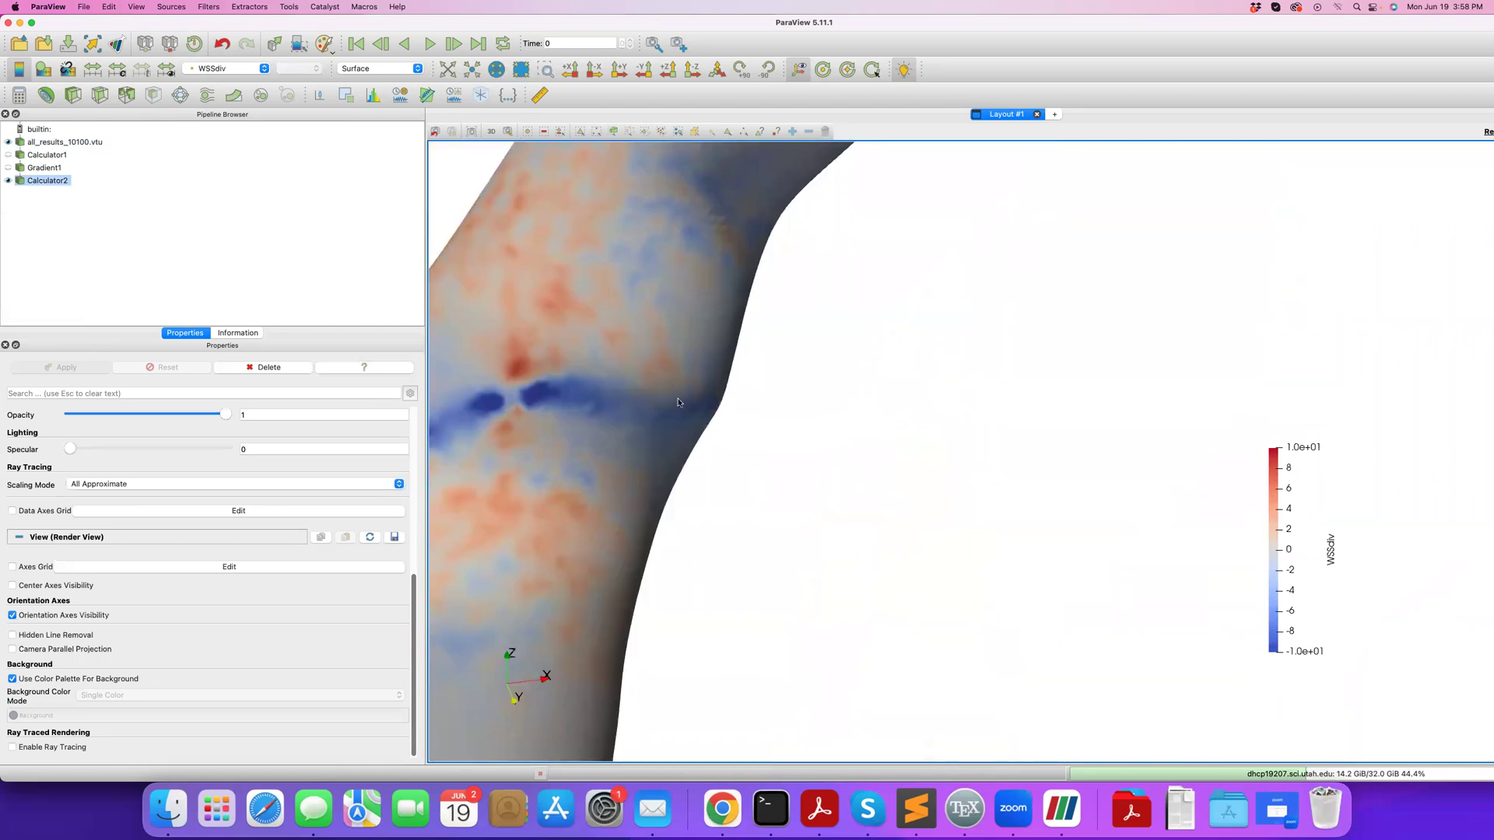
scroll(564, 324, up, 2)
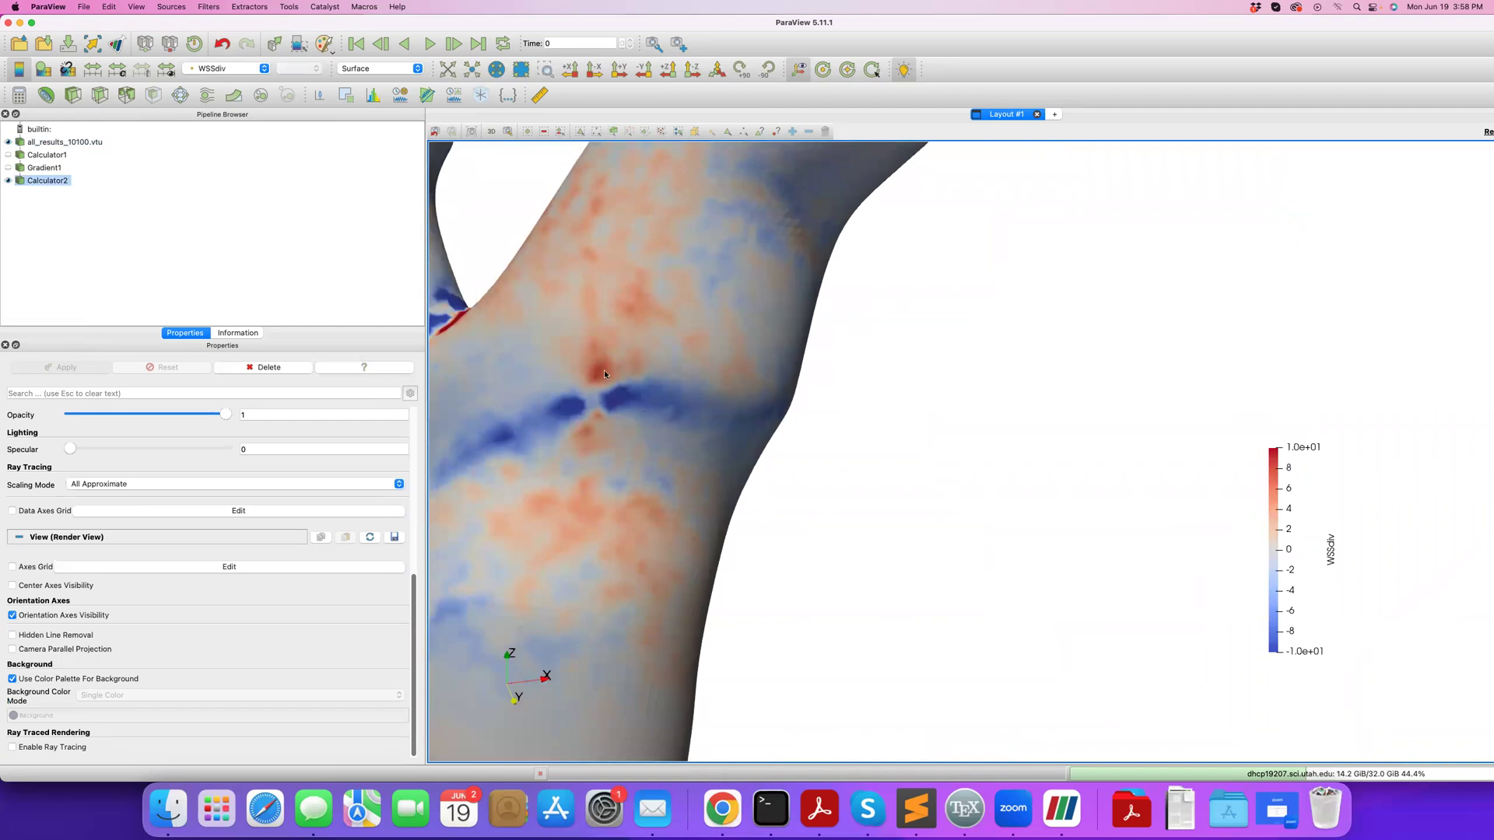
click(8, 181)
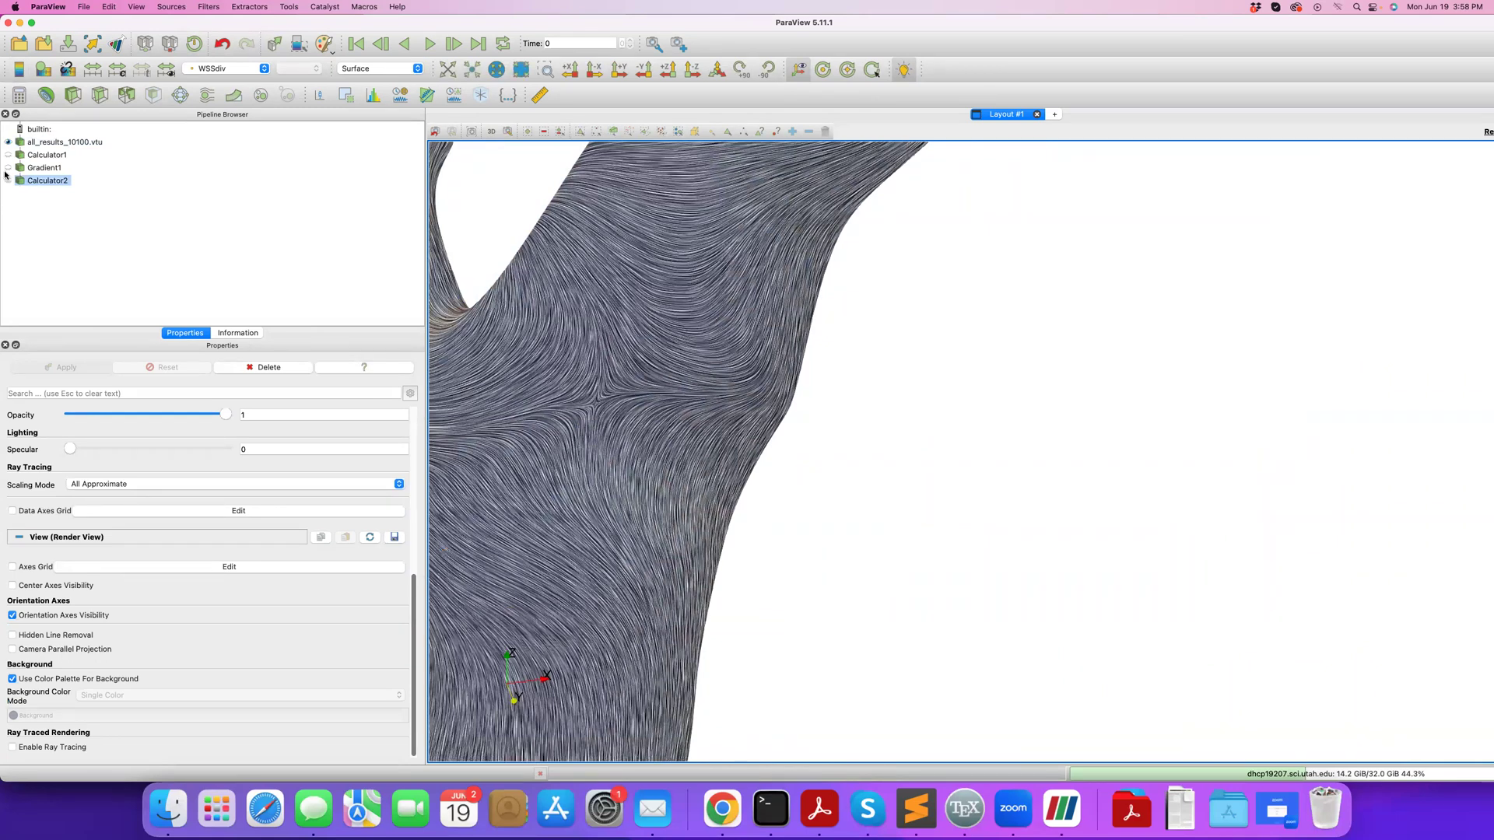
click(9, 141)
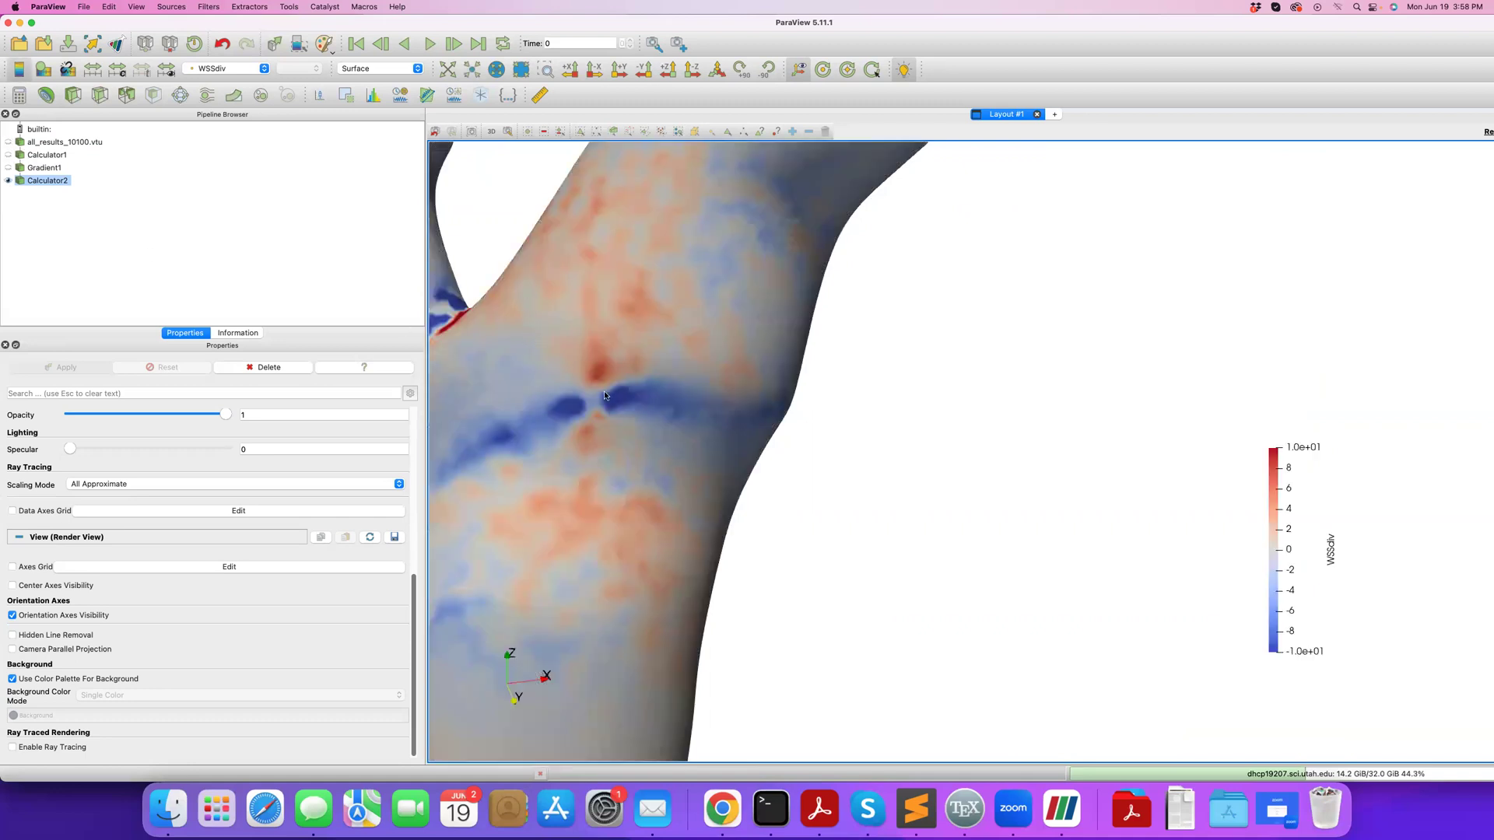
drag(548, 416, 662, 412)
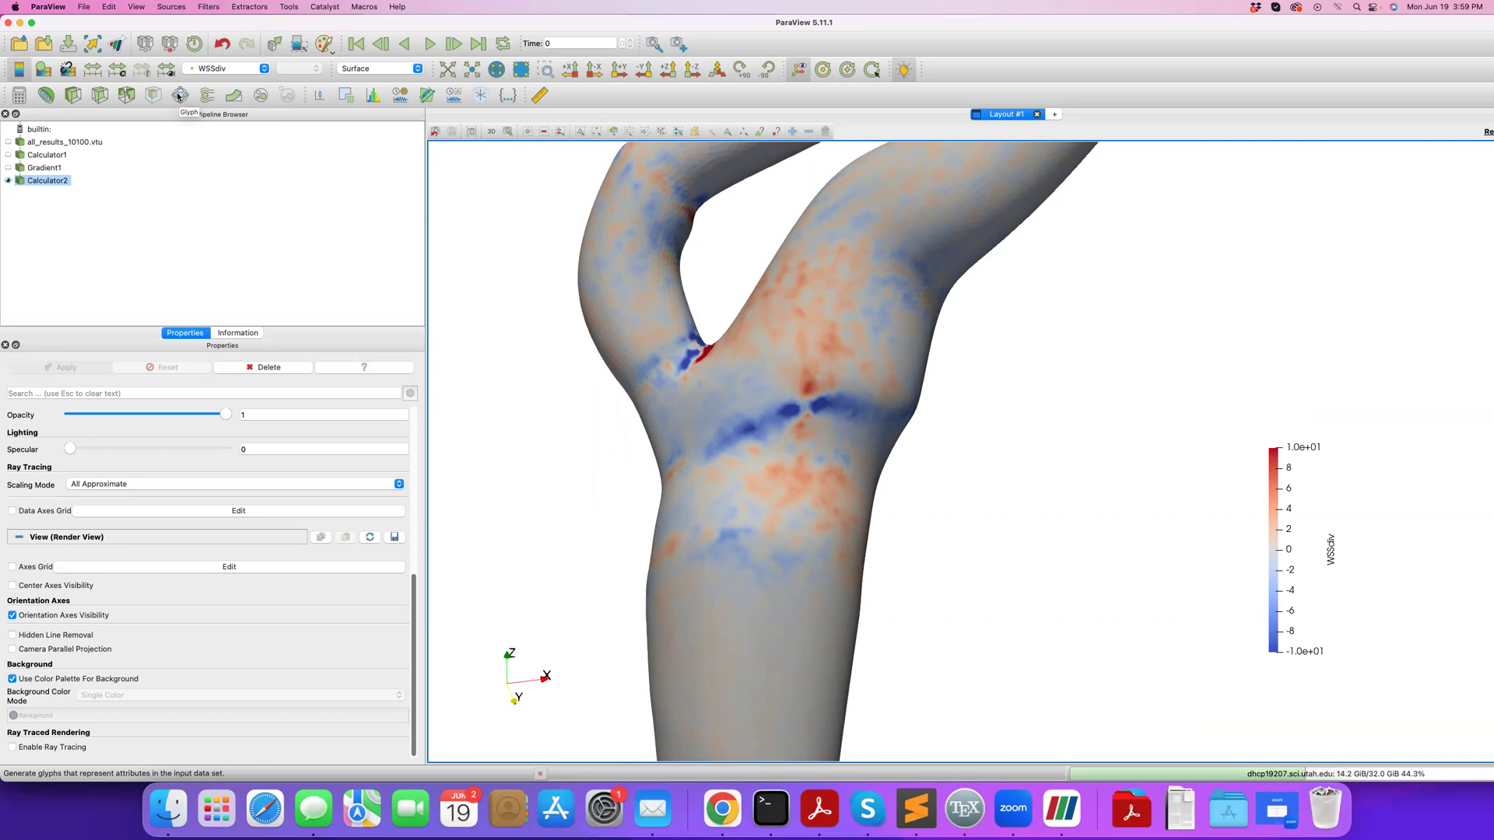
click(152, 235)
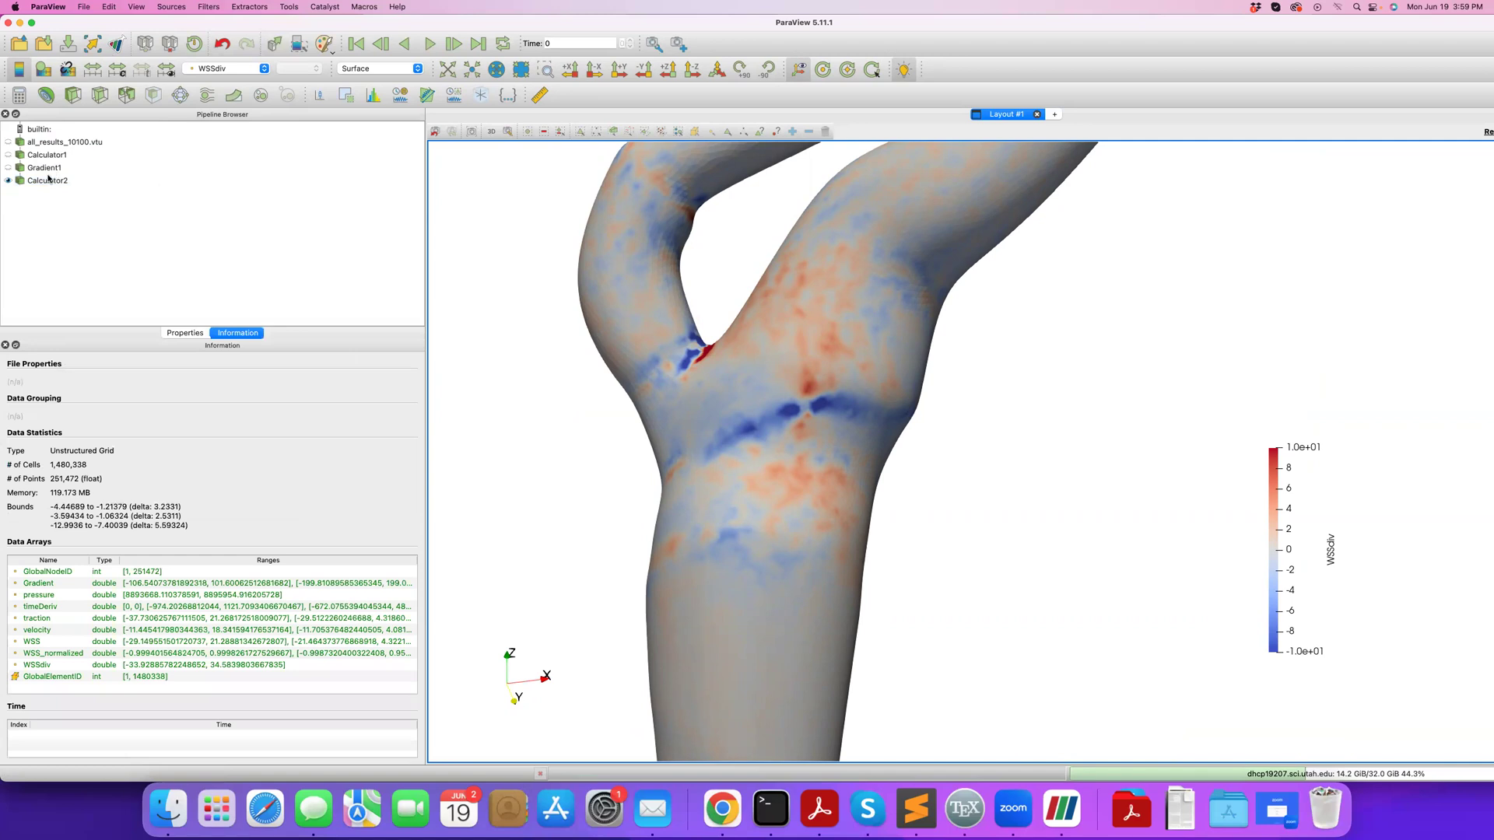
click(187, 333)
scroll(393, 599, up, 10)
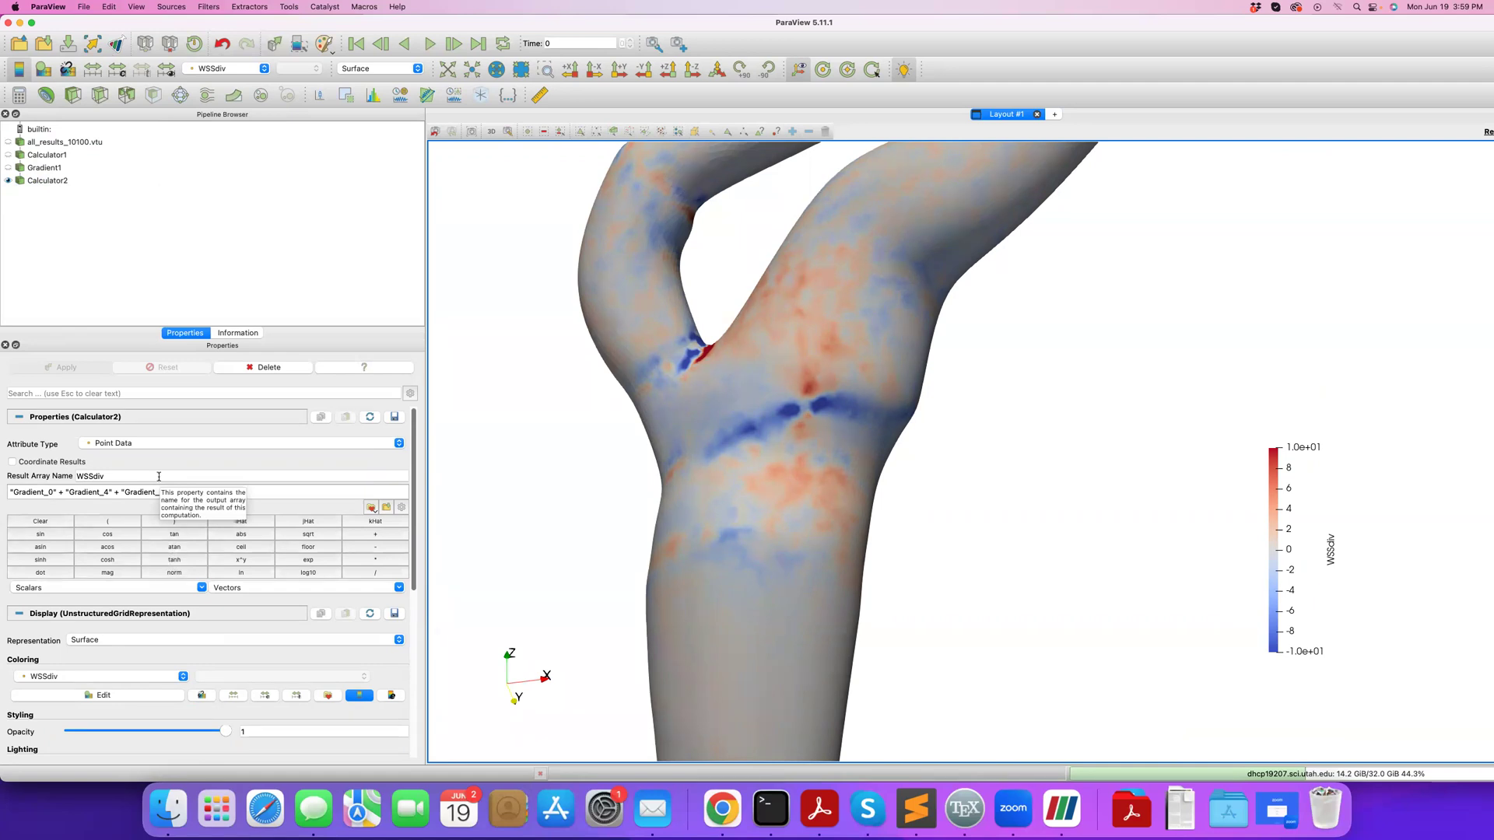
click(46, 180)
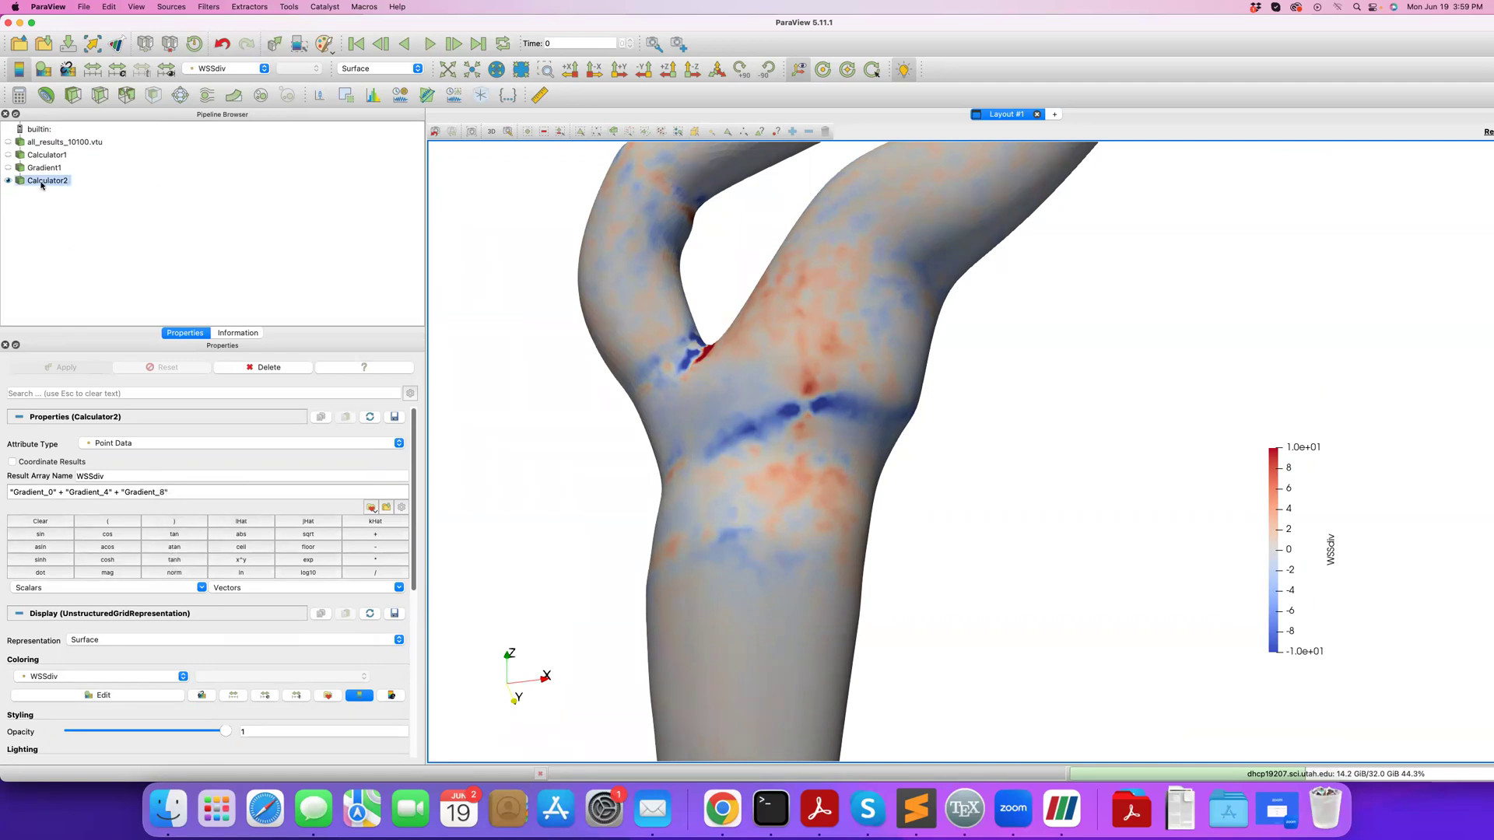
click(84, 7)
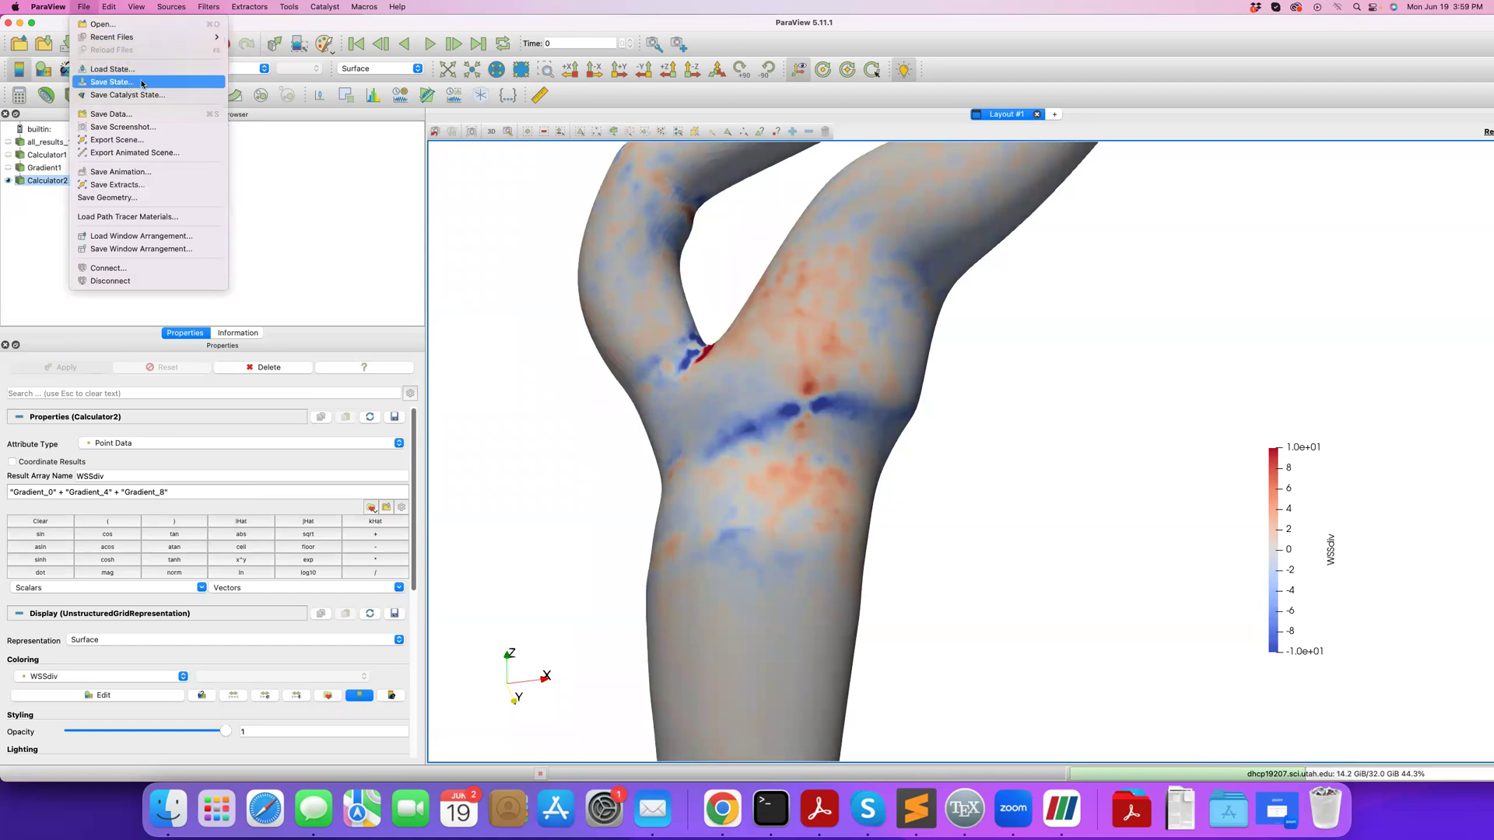
click(212, 114)
click(932, 493)
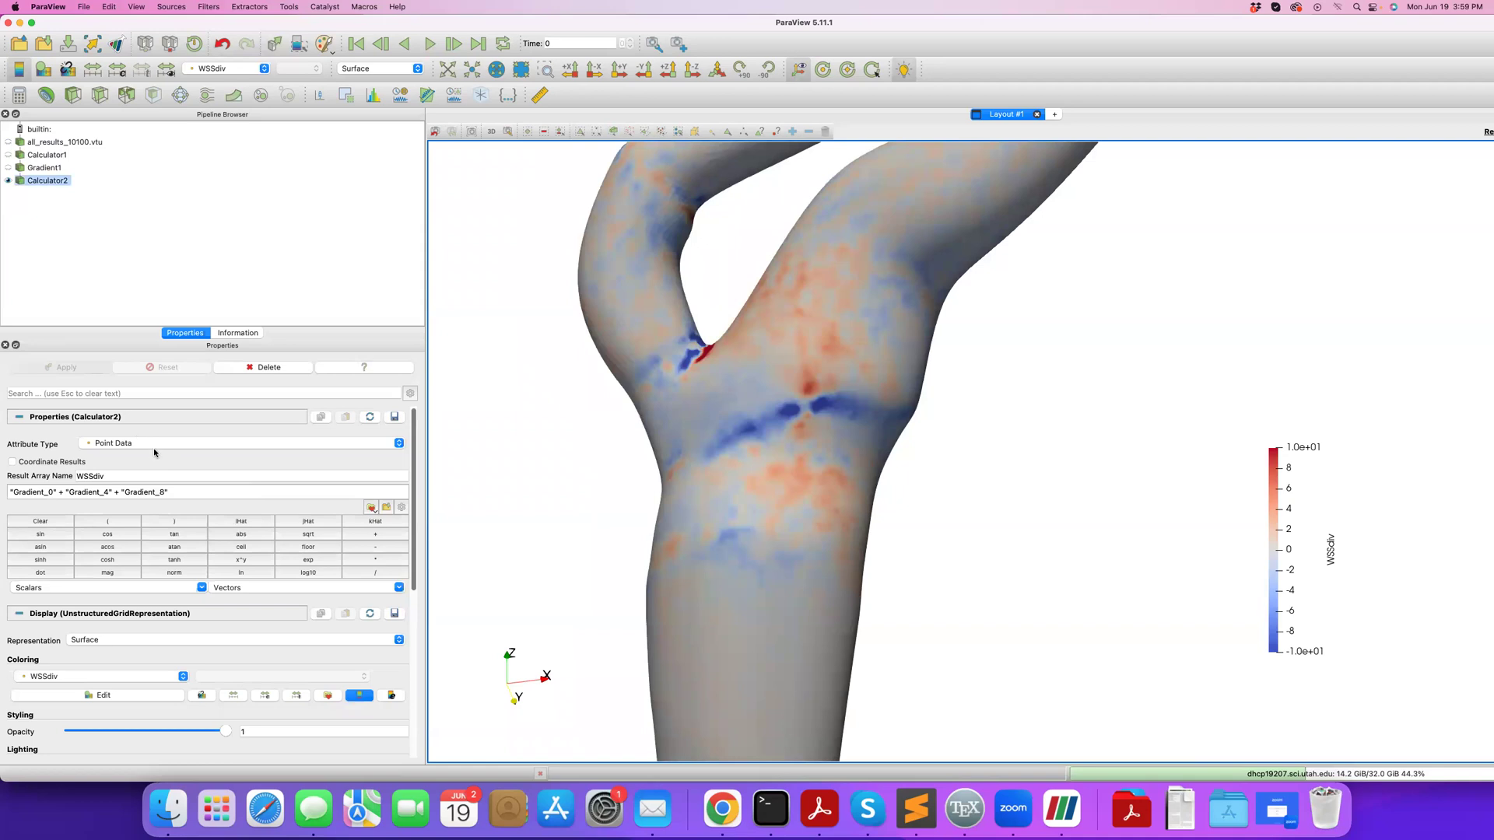
click(209, 69)
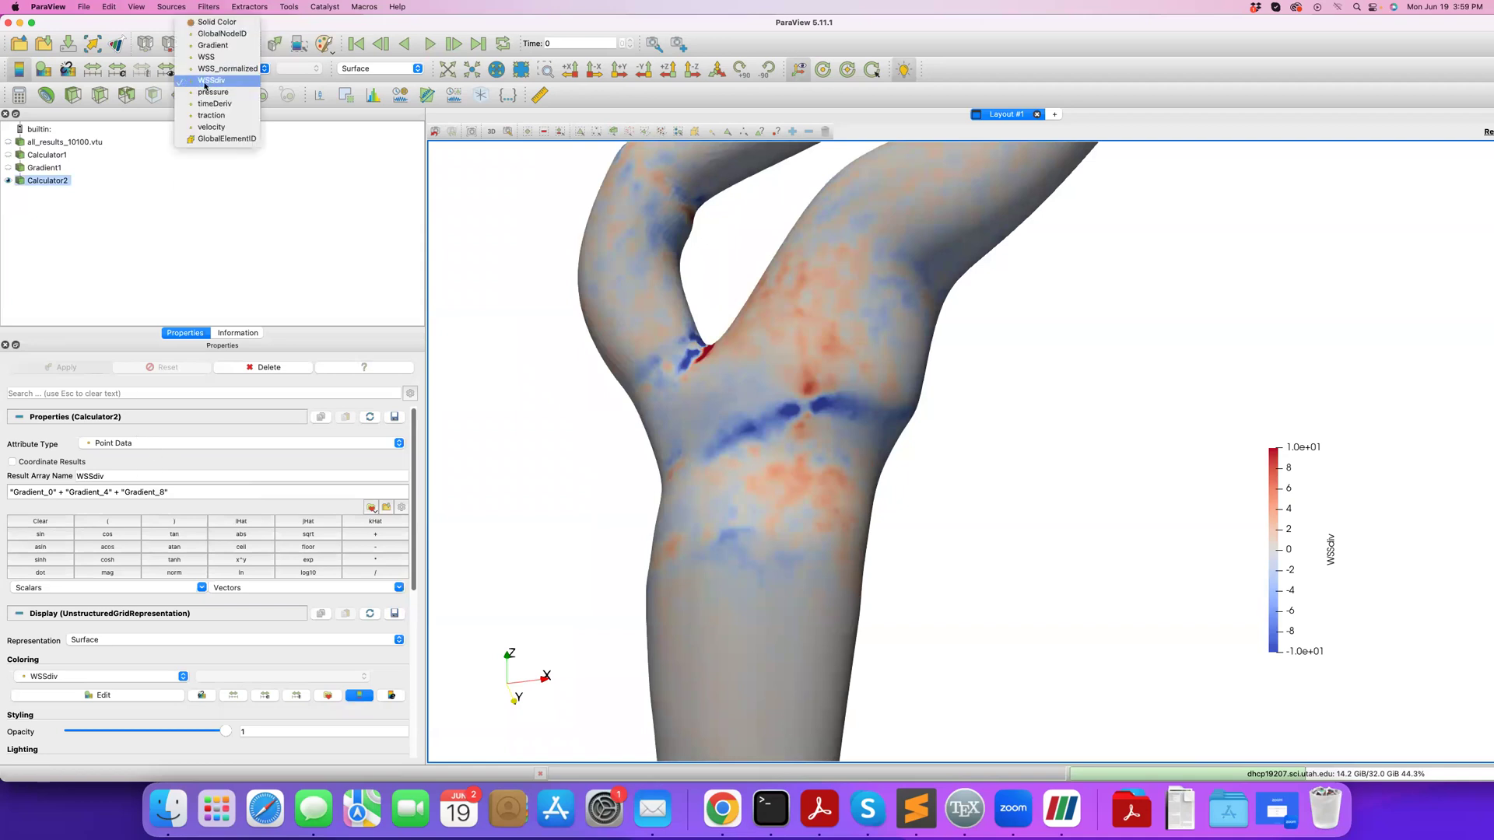
click(178, 285)
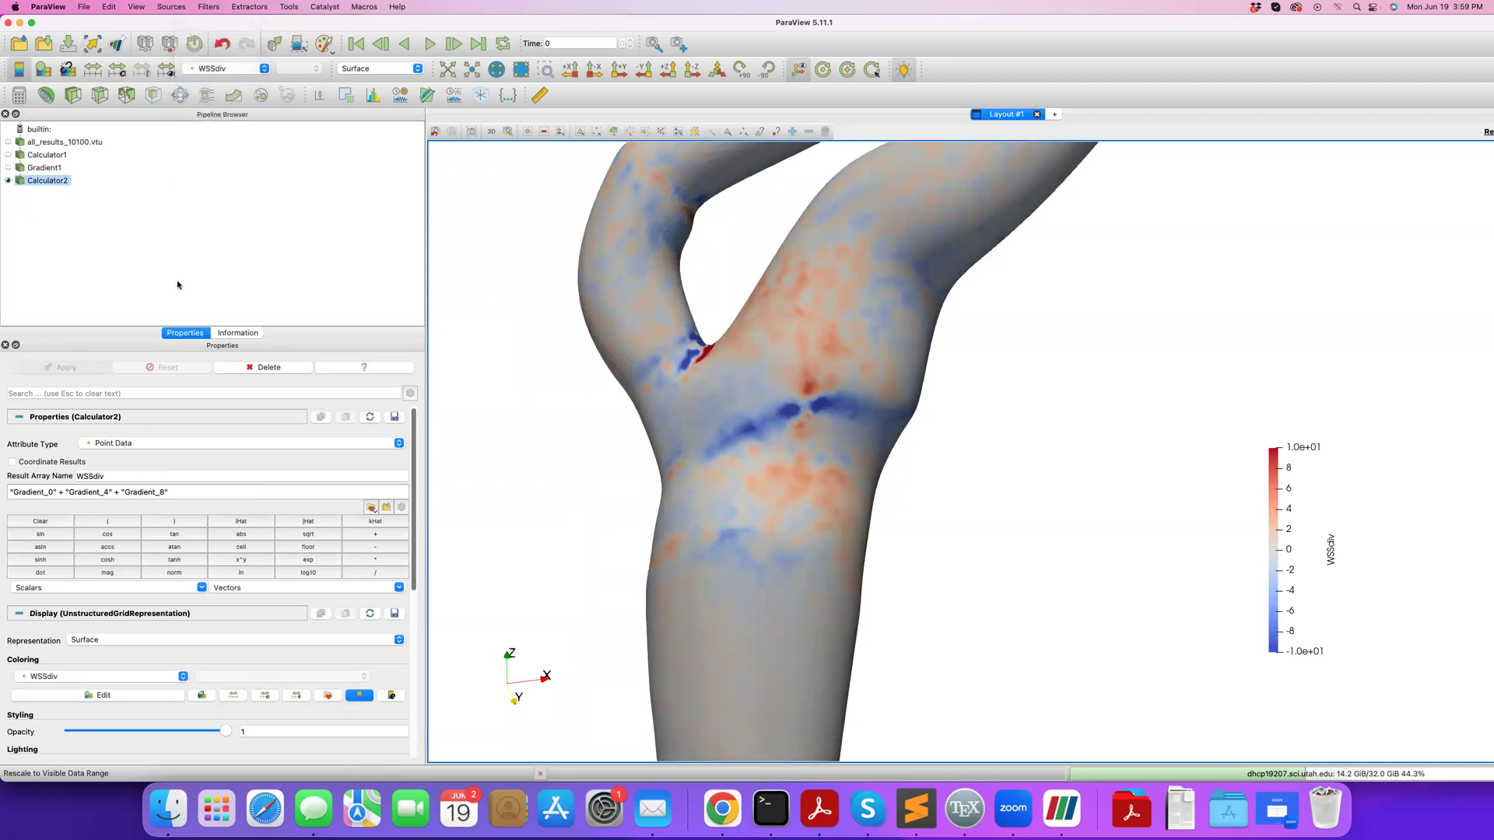